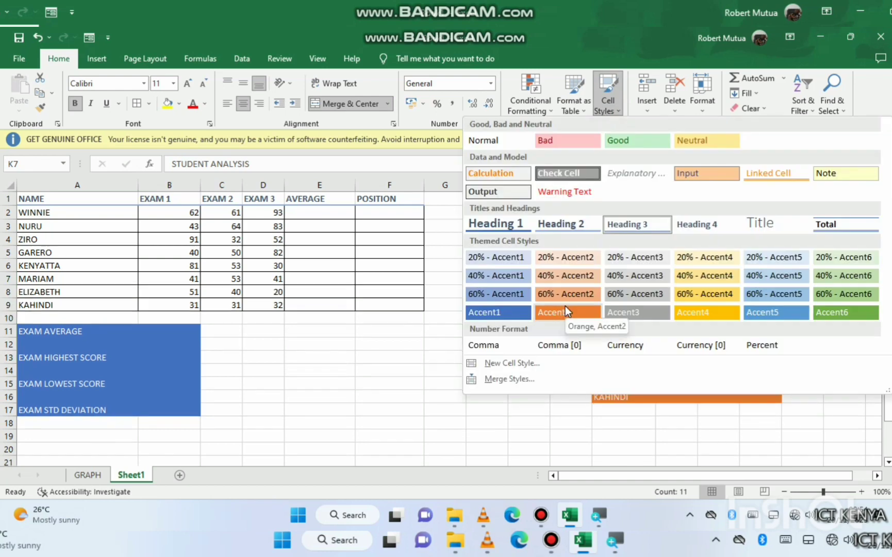
Step: Apply the Accent2 cell style to the Student Analysis table and add borders to both analysis tables and the exam summary block A11:B17
click(565, 310)
drag(649, 211, 761, 238)
drag(77, 331, 169, 409)
click(137, 103)
click(249, 333)
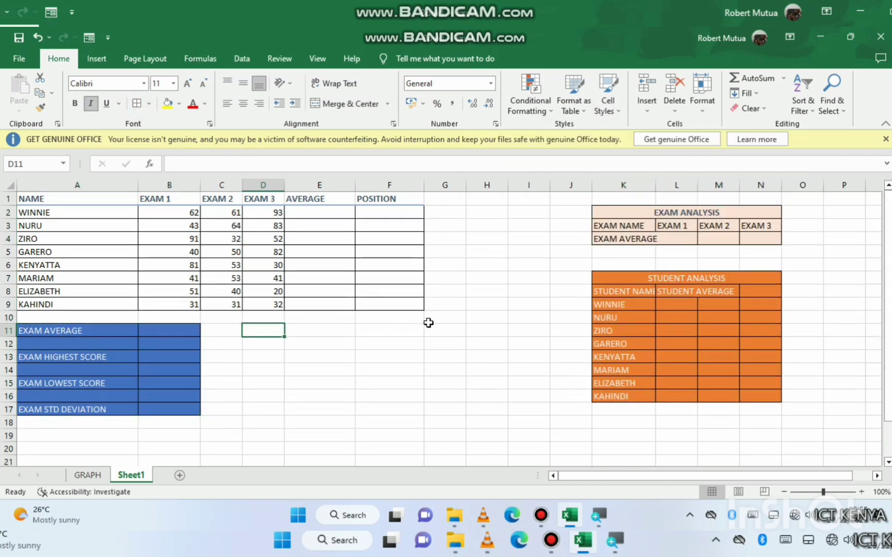
Step: Calculate the first student's average in E2 with =AVERAGE(B2:D2) and fill the formula down to E9
click(346, 218)
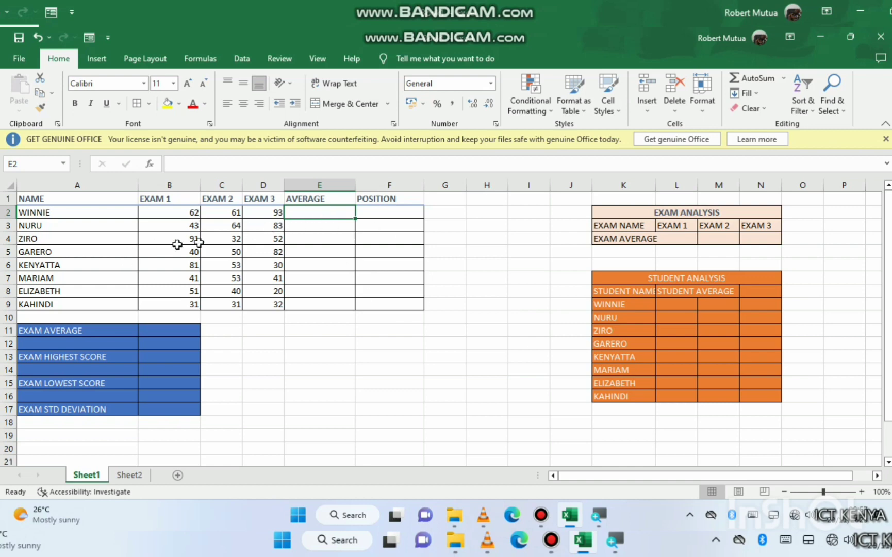
drag(157, 213, 275, 213)
click(297, 214)
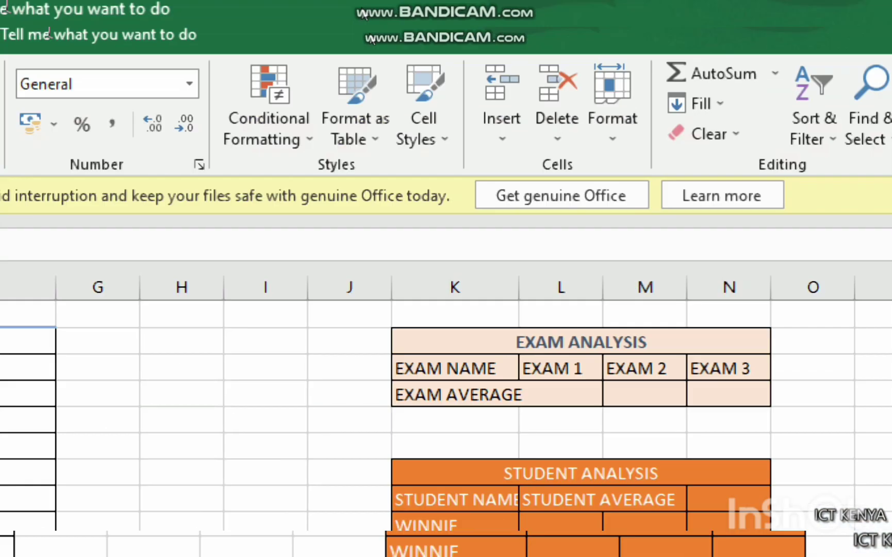
text(=AVERAG)
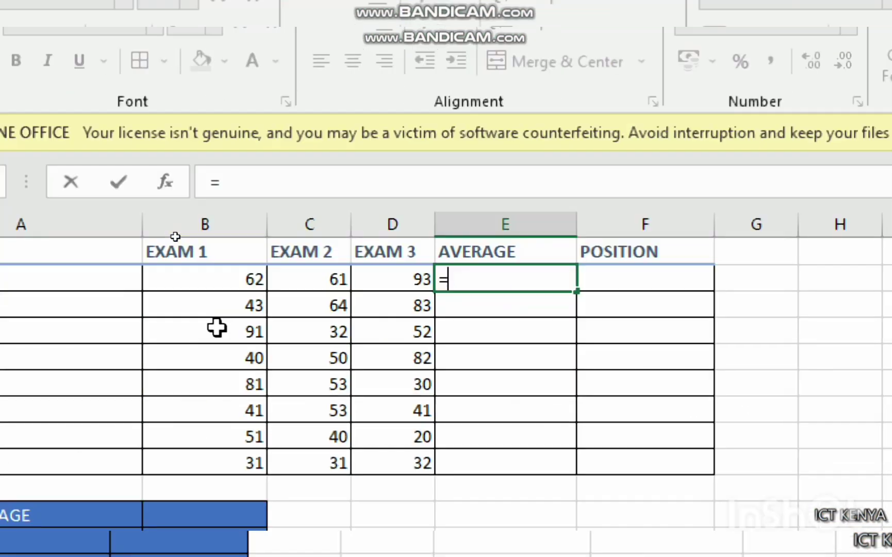
text(E()
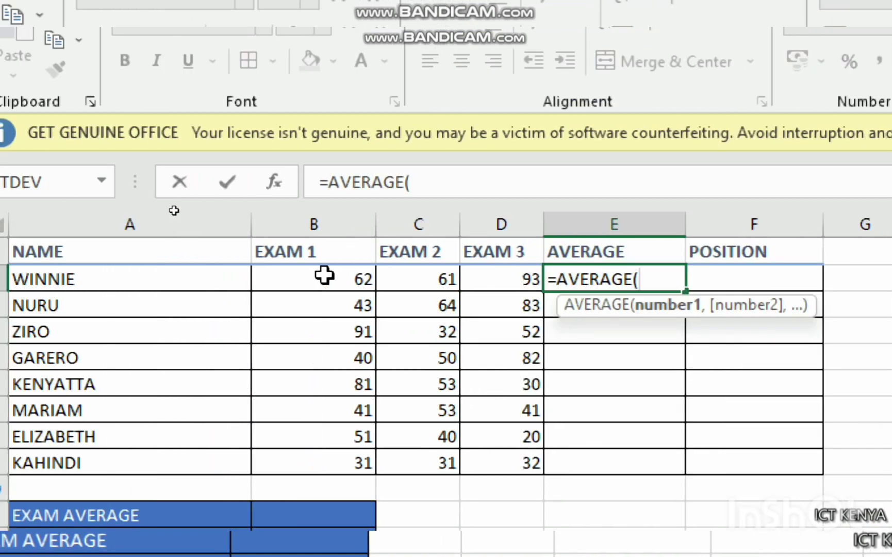
drag(324, 277, 482, 284)
key(Return)
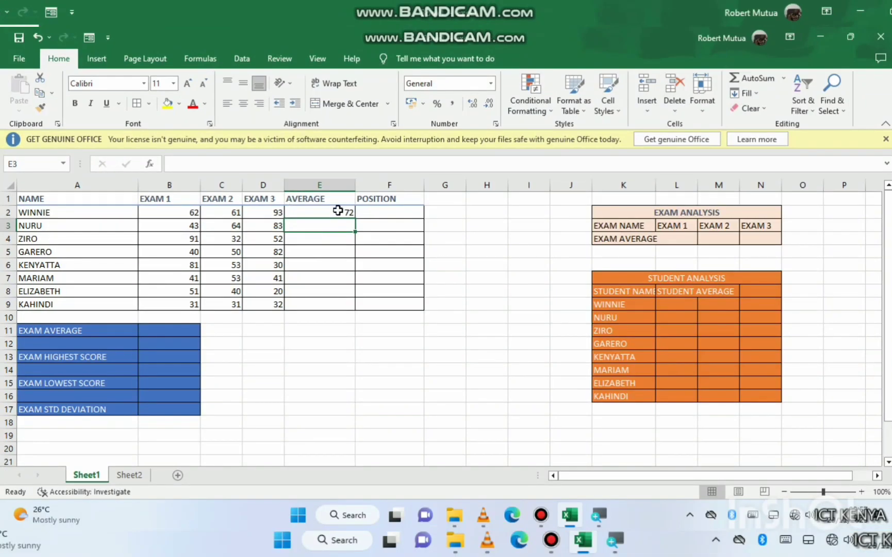
click(338, 210)
drag(354, 219, 350, 310)
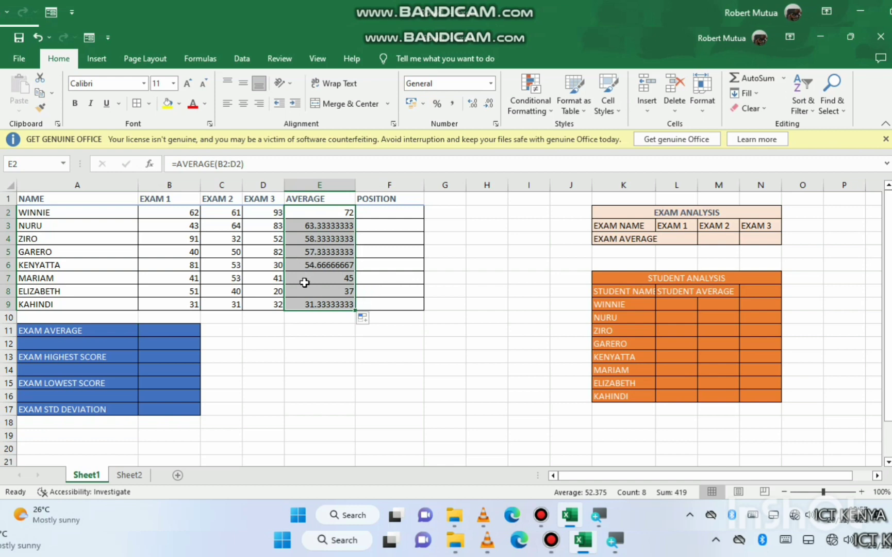
Step: Calculate the Exam 1 average in B11 with =AVERAGE(B2:B9) and fill the formula across to D11 for the other exams
click(53, 330)
click(152, 331)
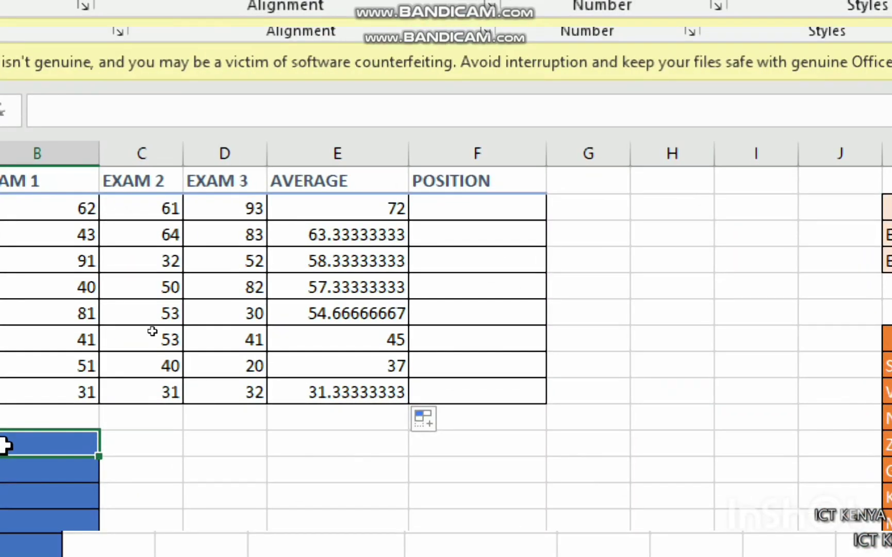
text(=AVERAG)
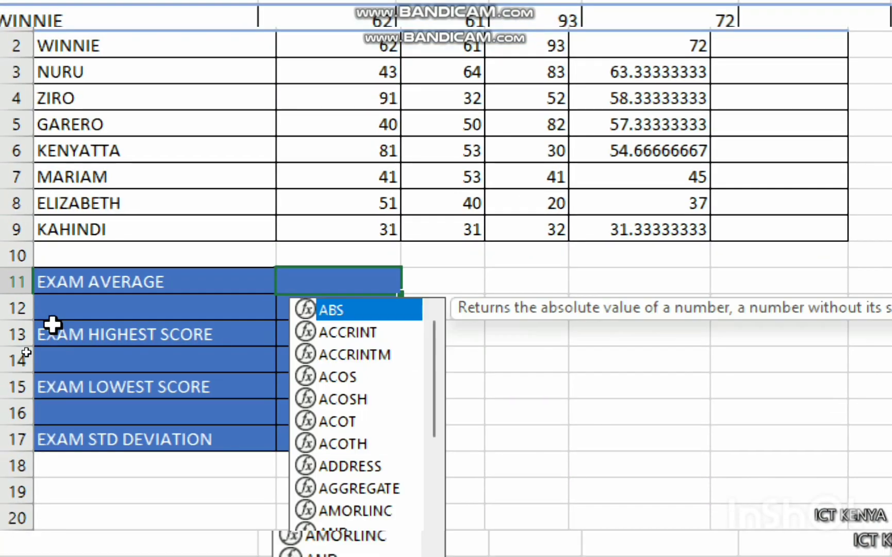
text(E()
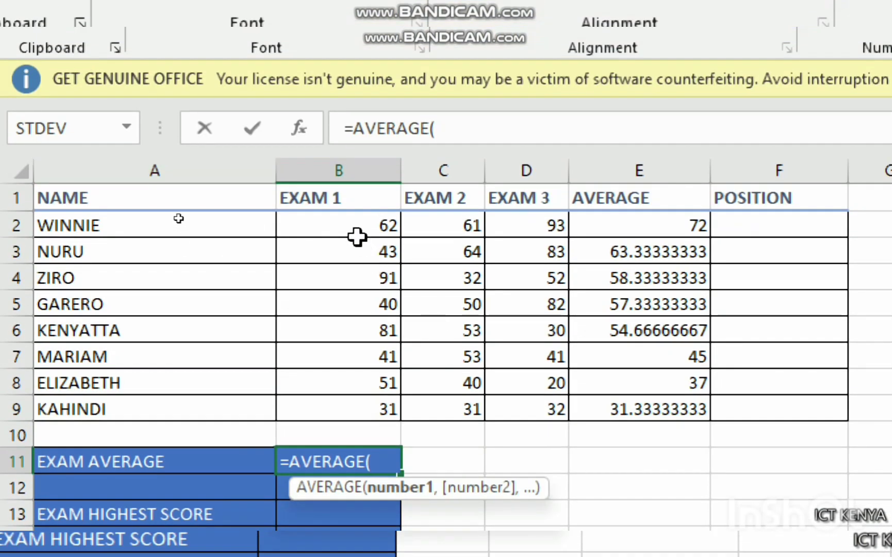
drag(356, 232, 349, 415)
key(Return)
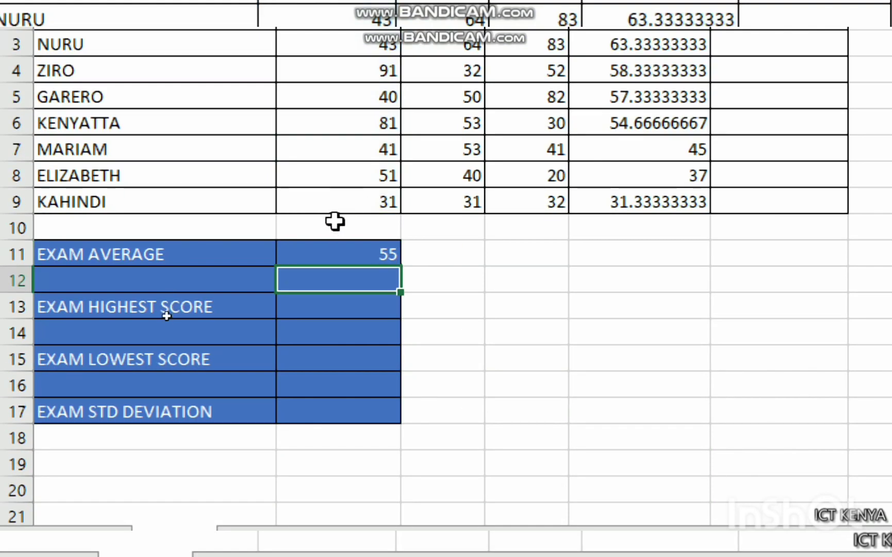
click(363, 255)
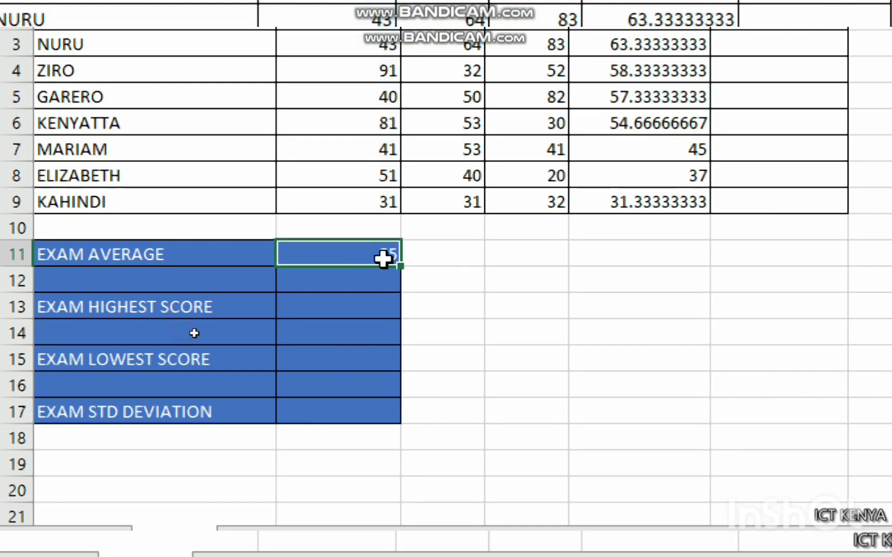
drag(399, 265, 539, 266)
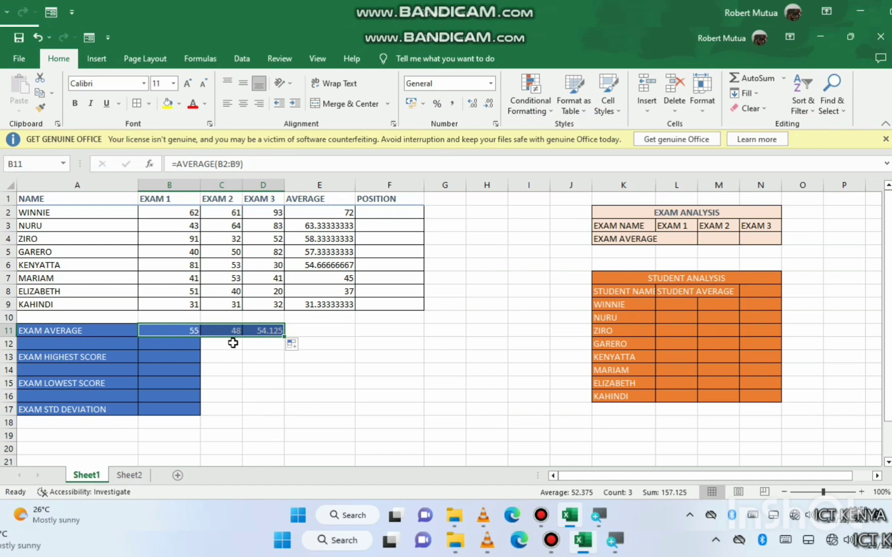
Step: Enter =RANK(E2,E2:E9,0) in F2 to rank the first student's average in descending order
click(373, 211)
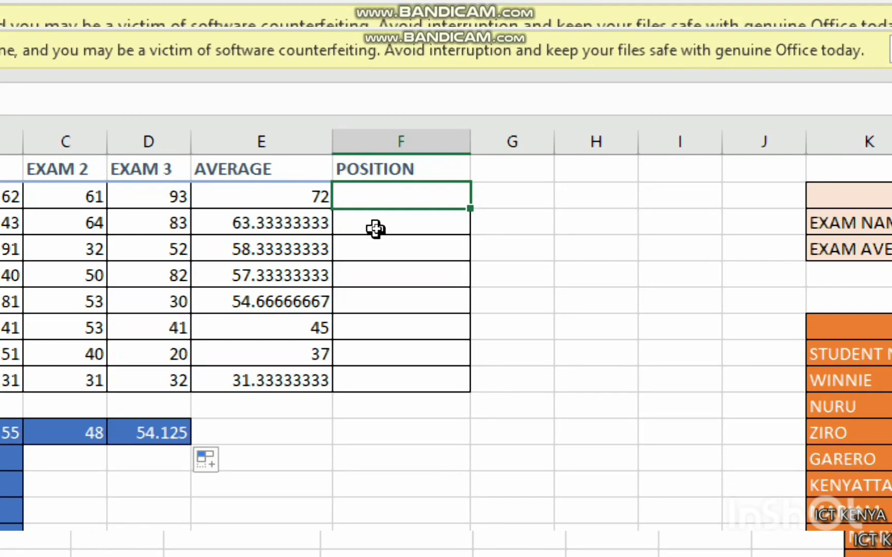
text(=RANK)
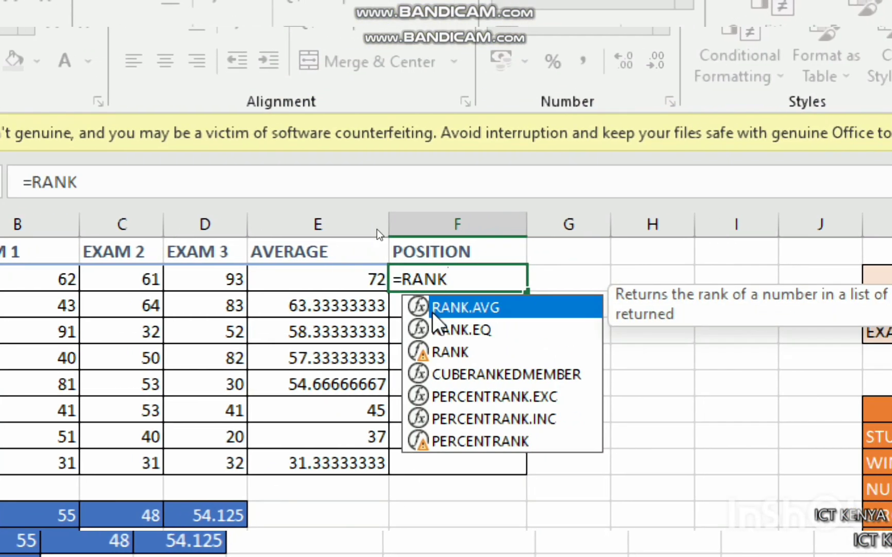
text(()
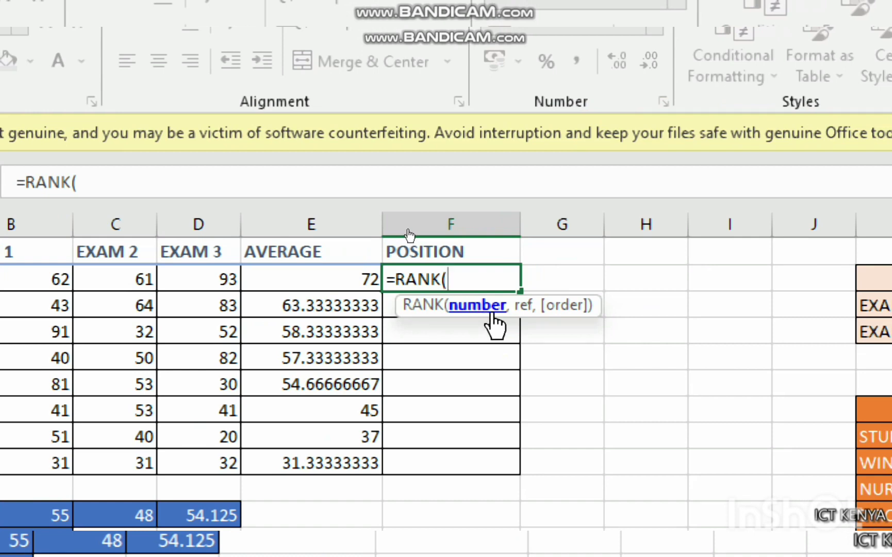
click(344, 277)
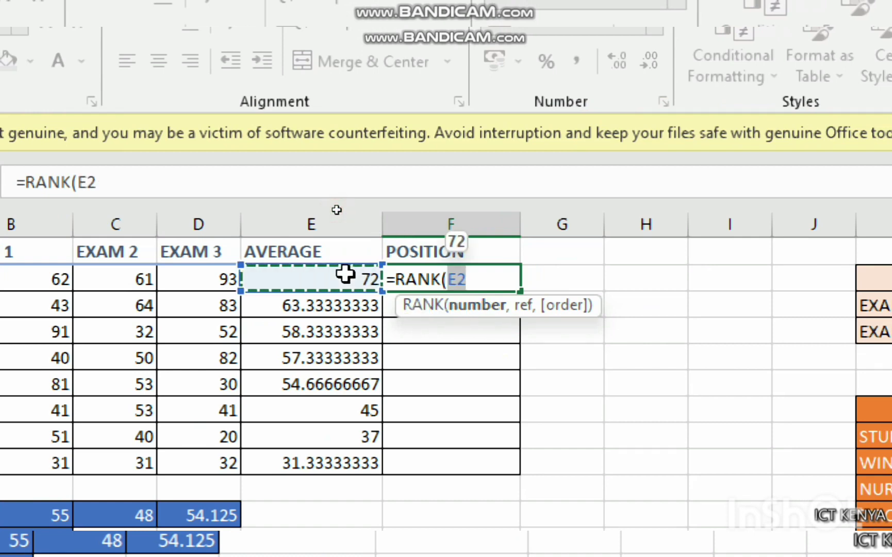
text(,)
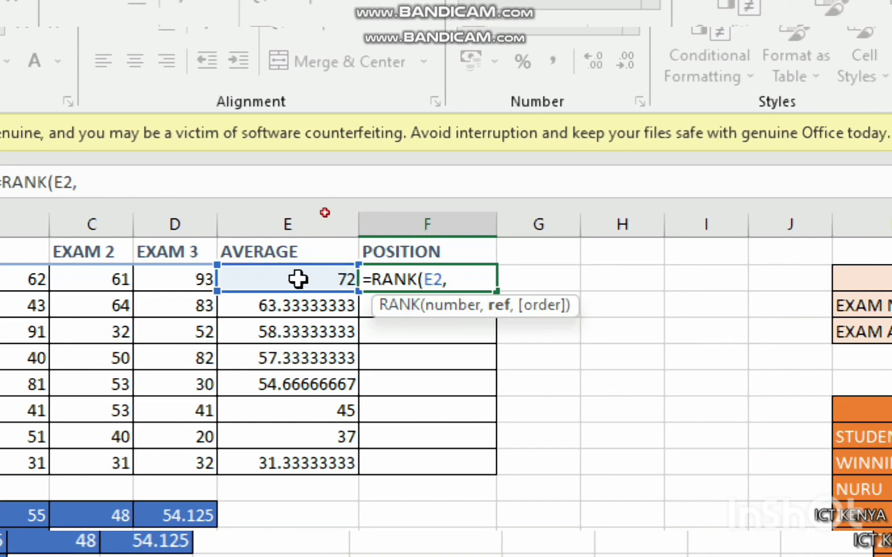
drag(298, 279, 312, 458)
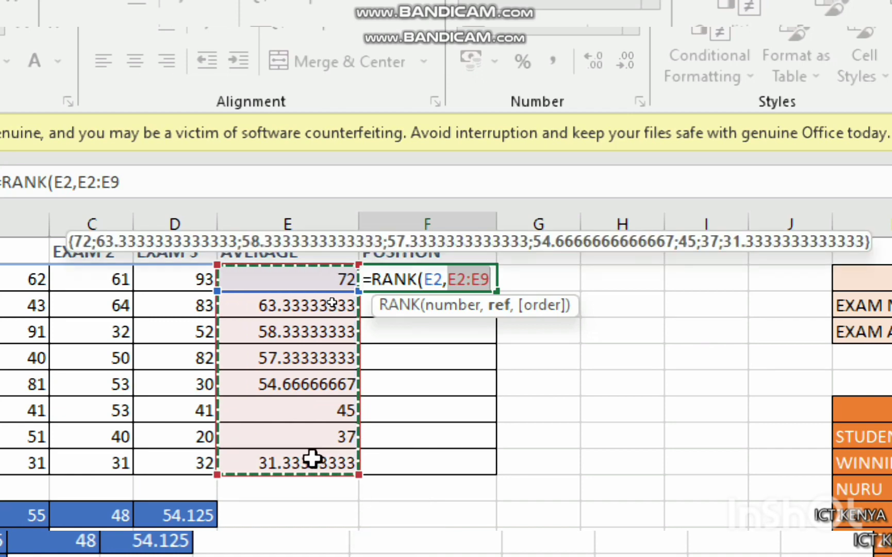
text(,)
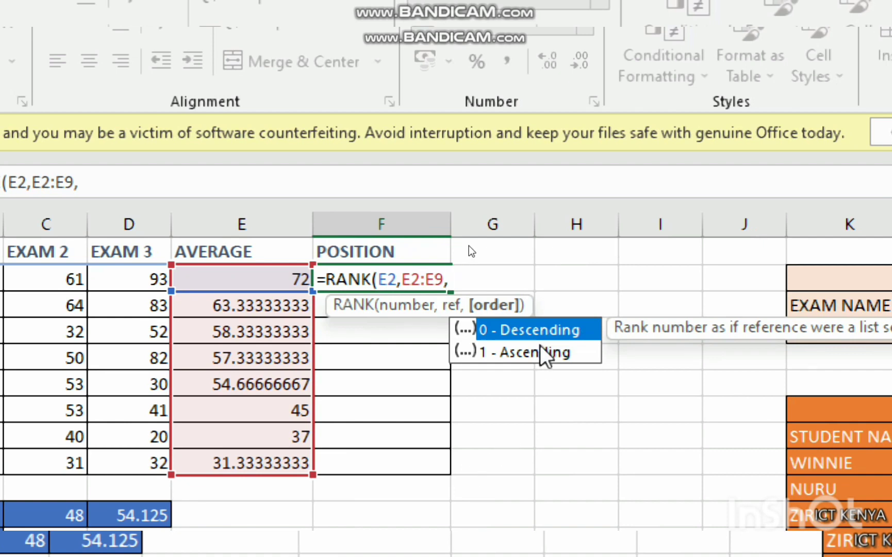
text(0))
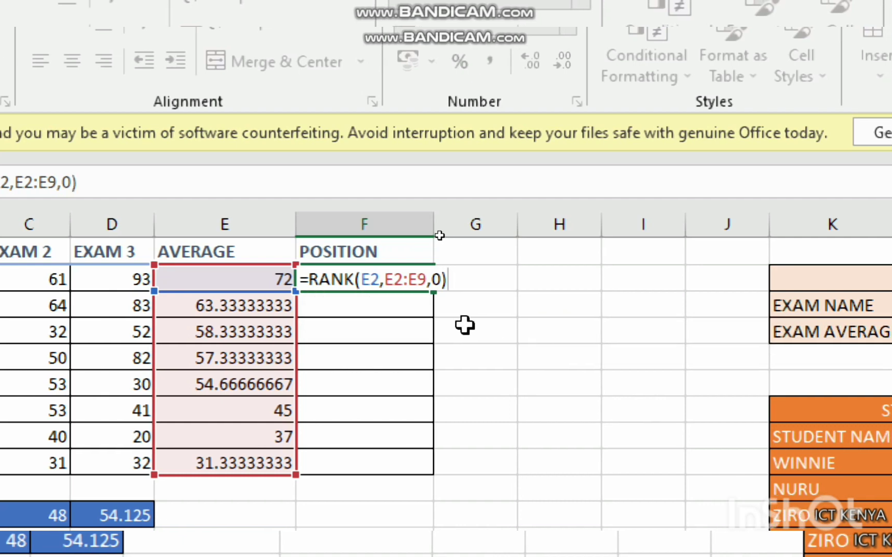
key(Return)
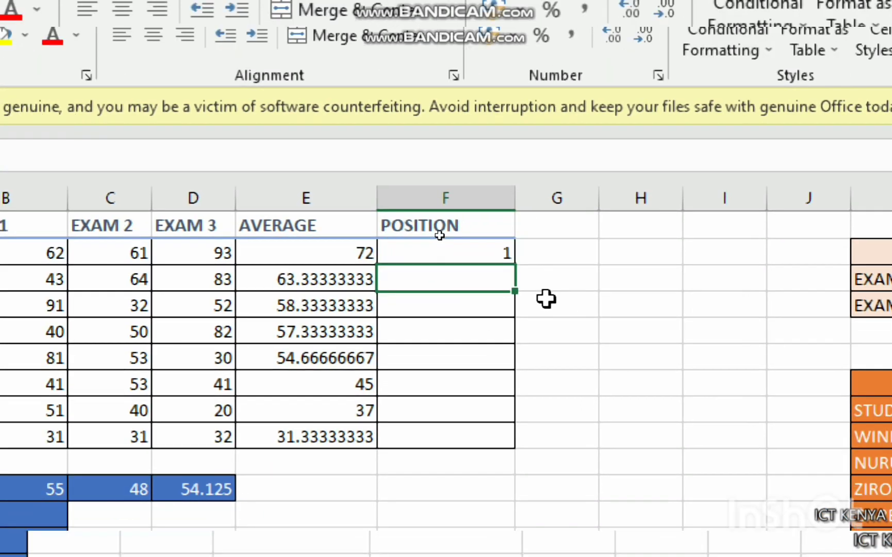
Step: Fill the RANK formula from F2 down the Position column to F9
click(350, 252)
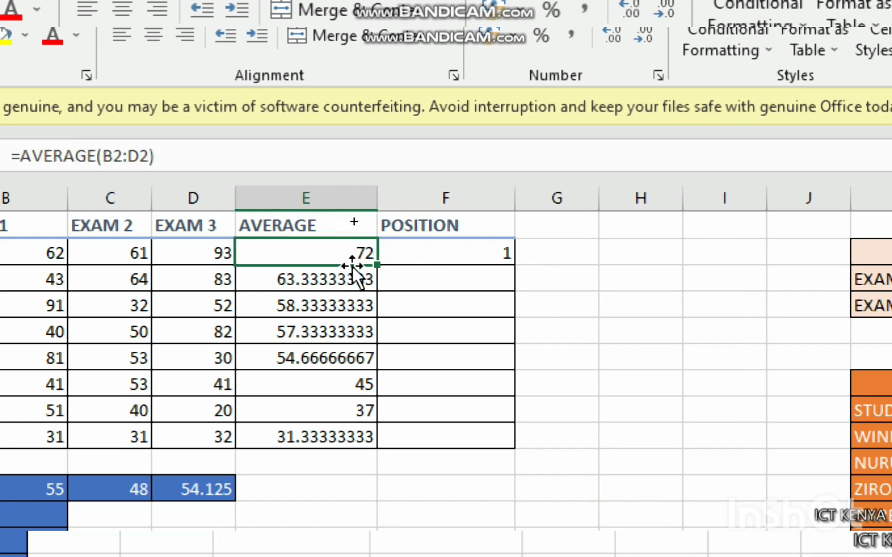
drag(338, 255, 350, 436)
click(462, 255)
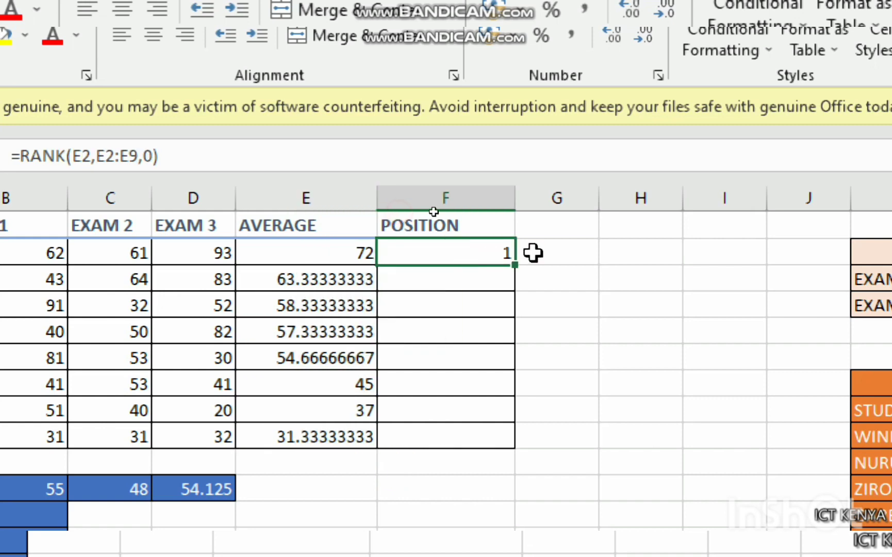
drag(515, 265, 502, 443)
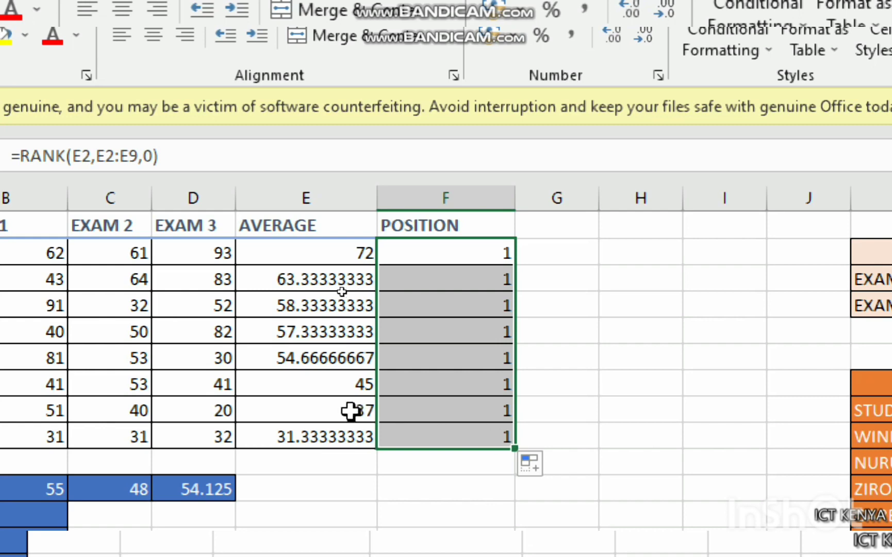
Step: Compare the ranges referenced by the RANK formulas in the Position column and inspect the row directly beneath the averages
click(448, 253)
click(474, 281)
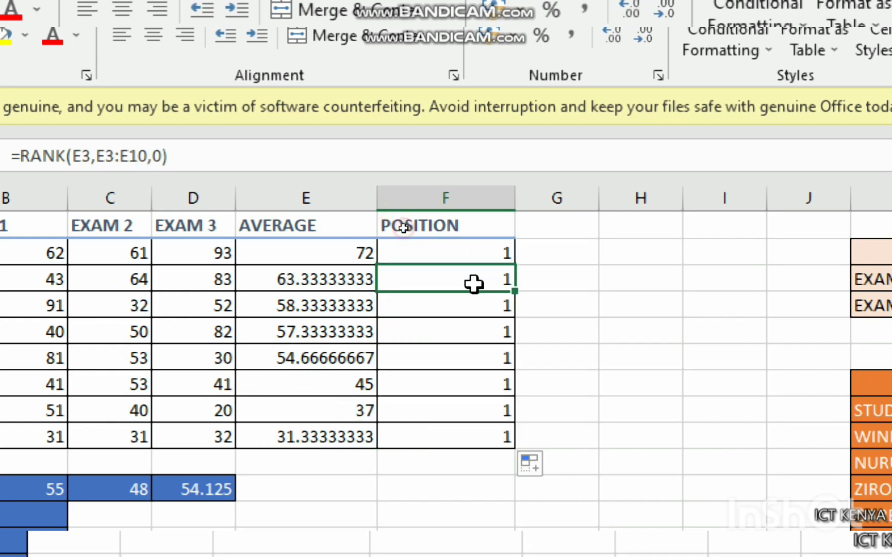
click(458, 306)
click(454, 358)
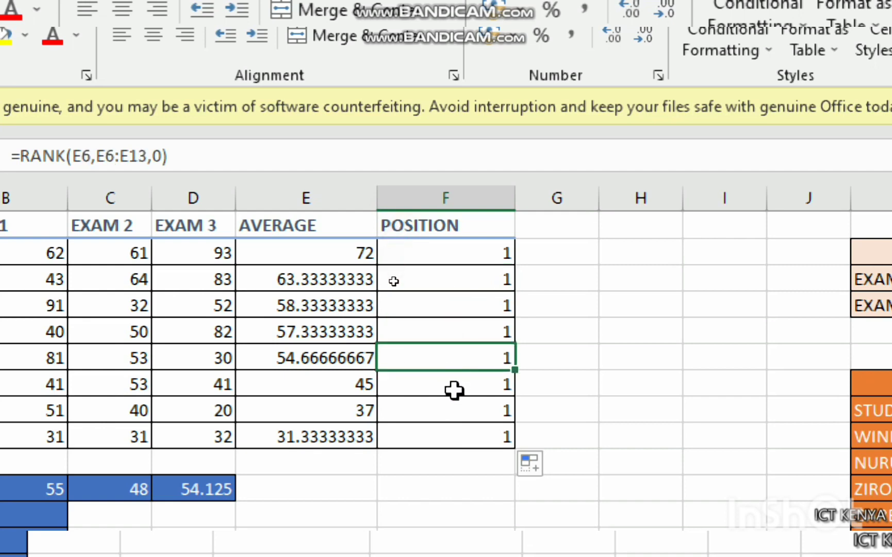
click(467, 252)
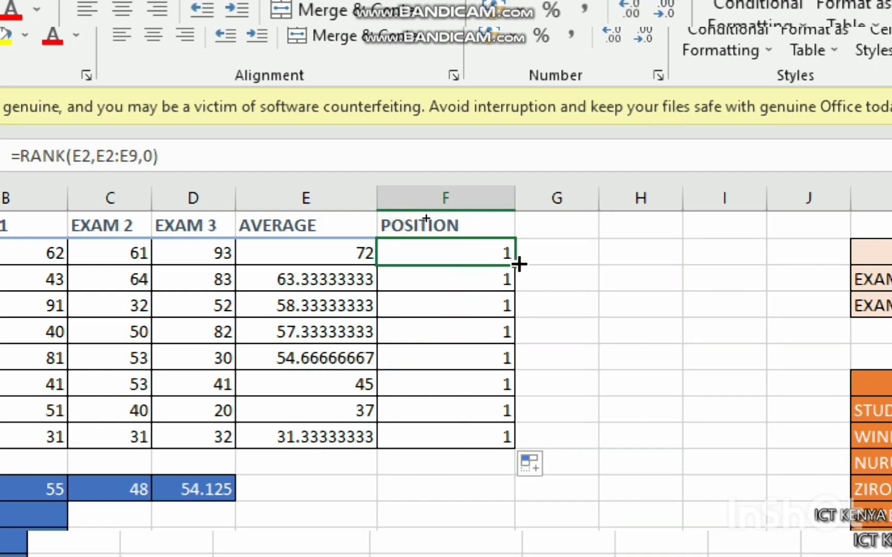
drag(516, 263, 509, 440)
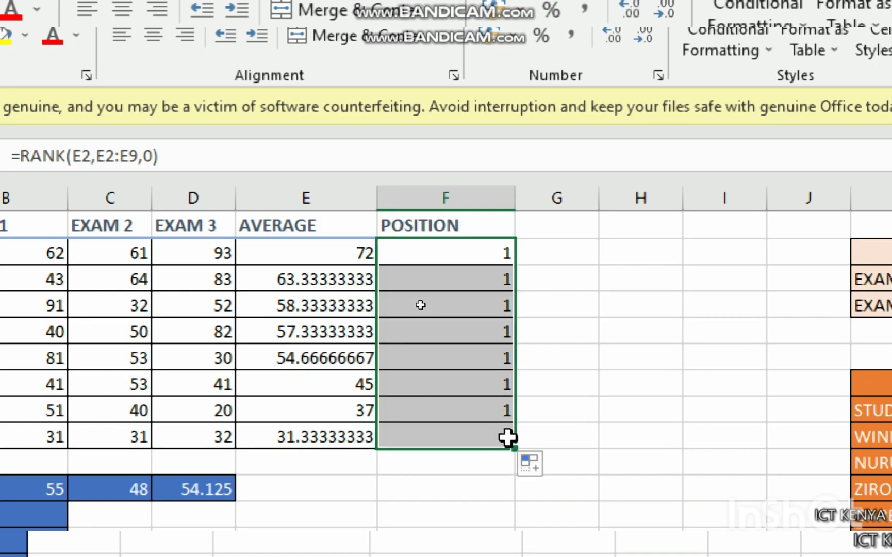
click(461, 301)
click(467, 248)
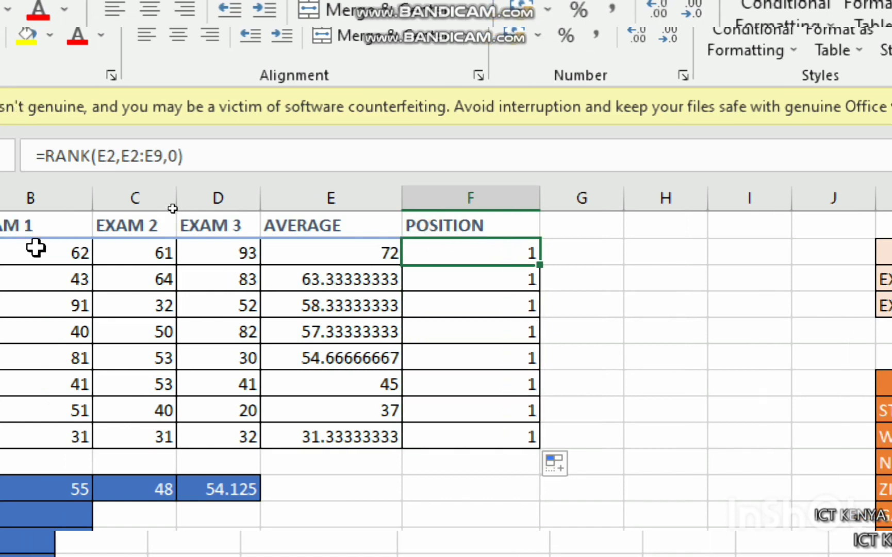
drag(94, 158, 181, 157)
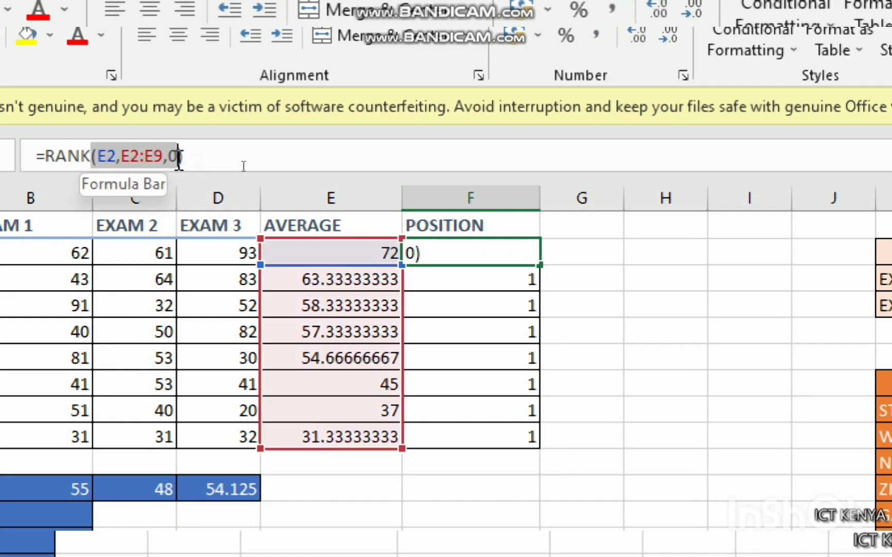
click(522, 281)
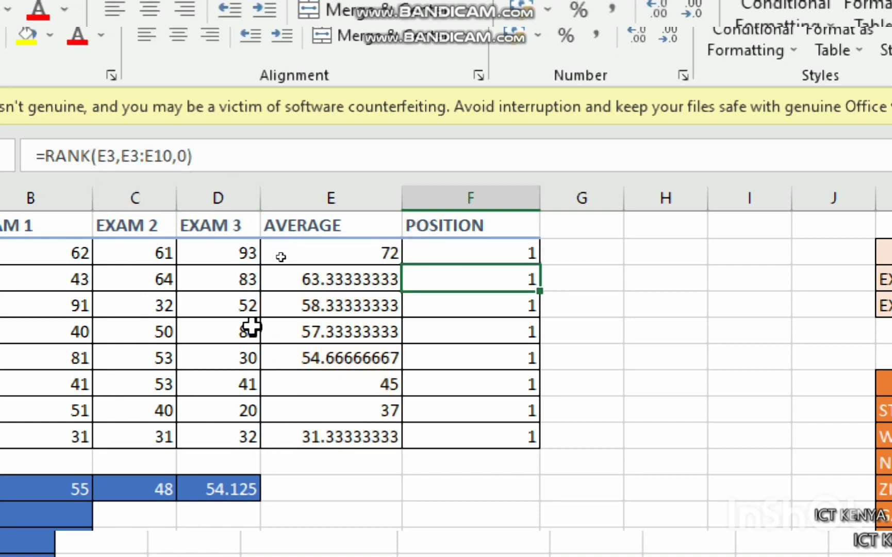
click(290, 457)
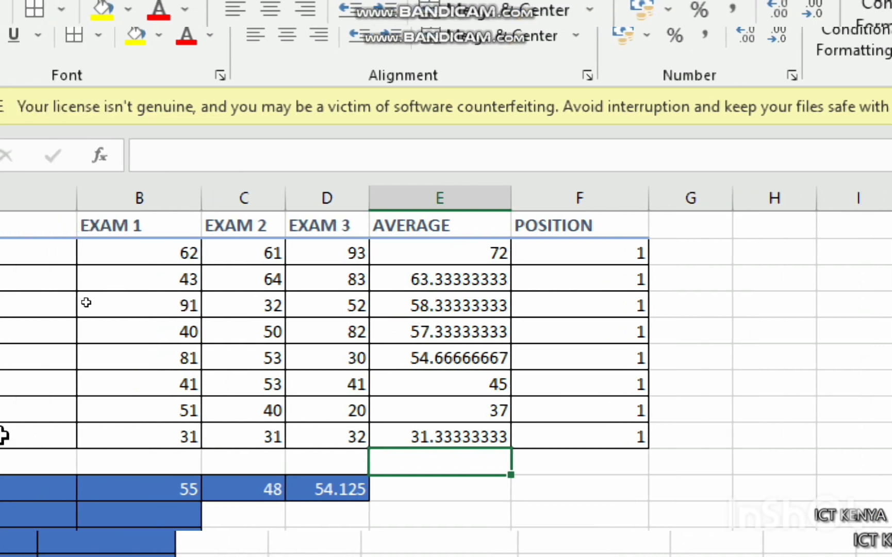
click(19, 464)
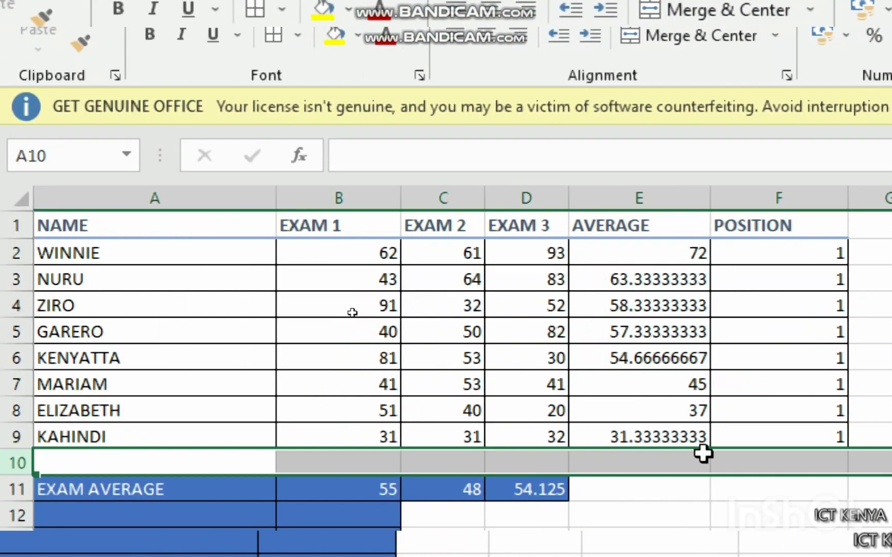
click(684, 458)
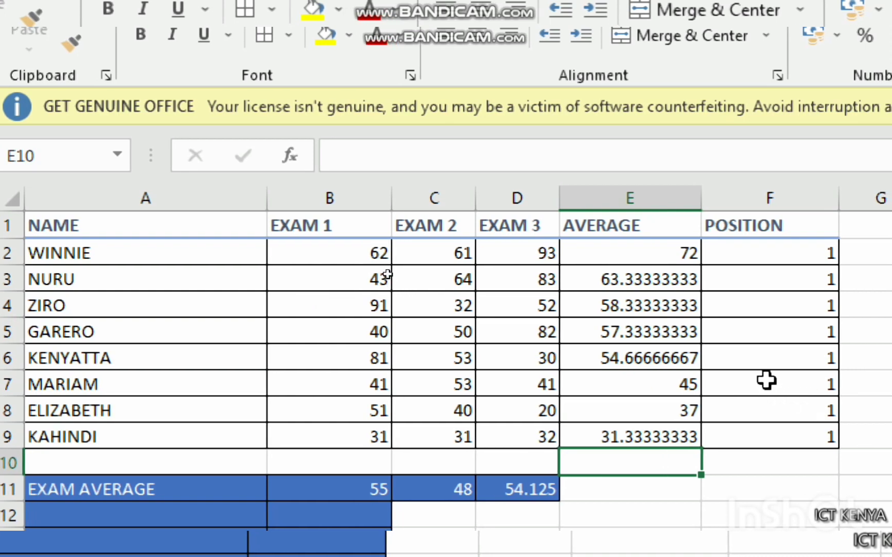
Step: Review the RANK formulas in F6 and F2 and the cell referencing topic listed on Sheet2, and return to Sheet1
click(766, 366)
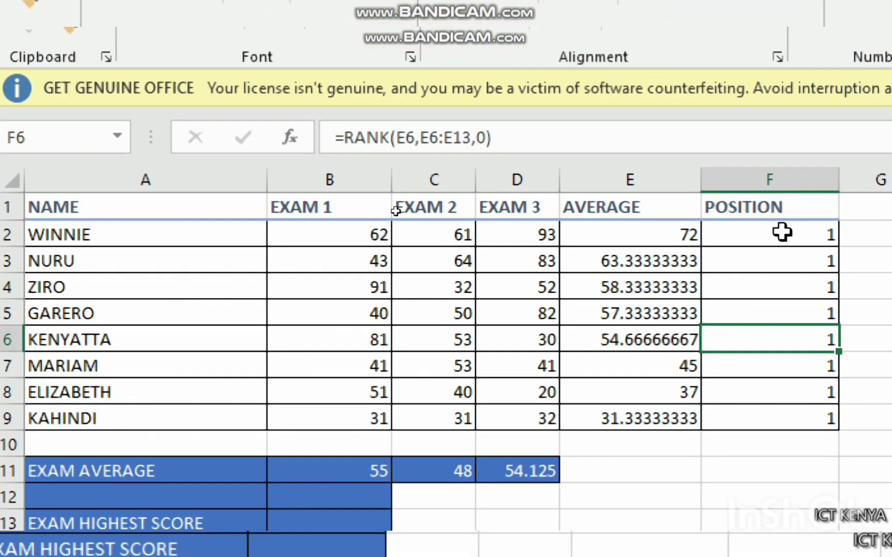
click(782, 233)
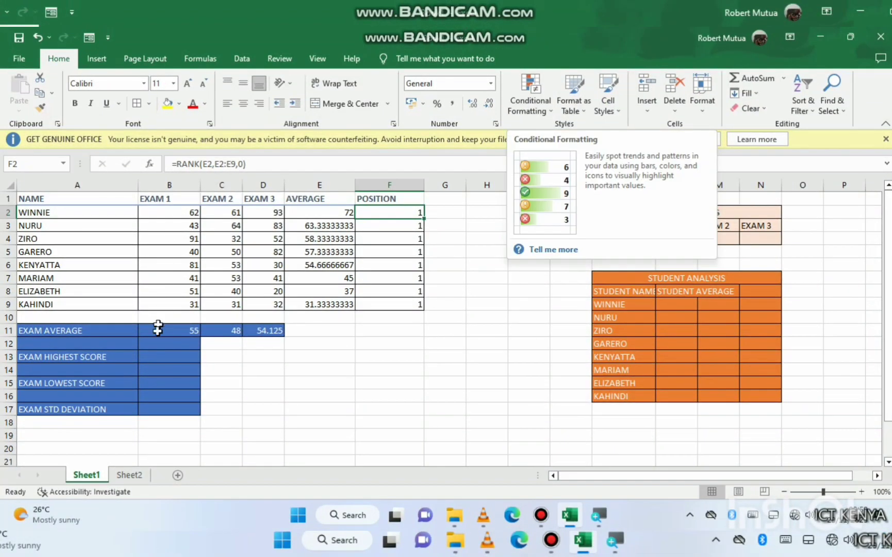
click(129, 474)
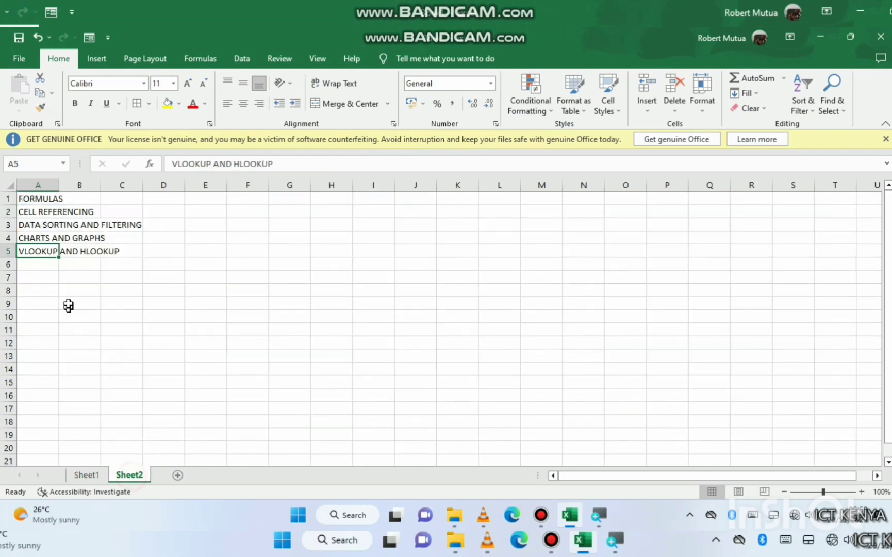
click(56, 216)
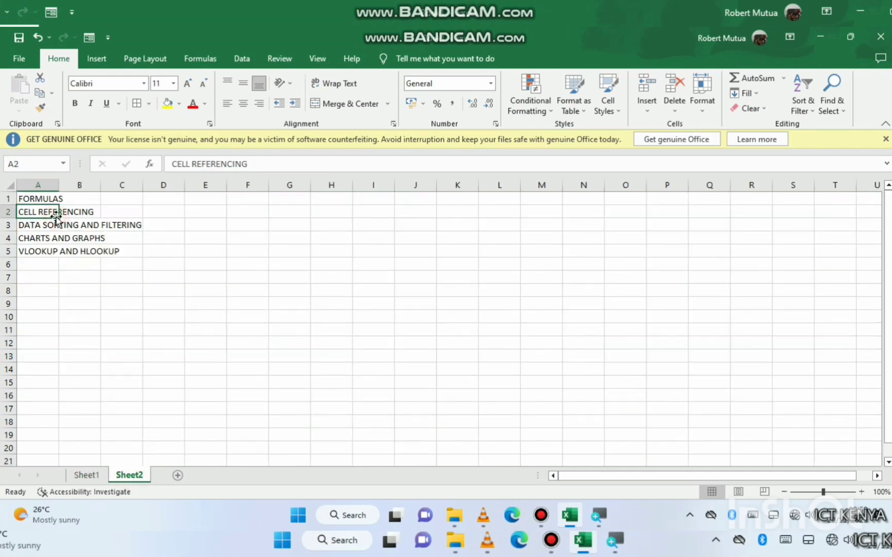
click(86, 475)
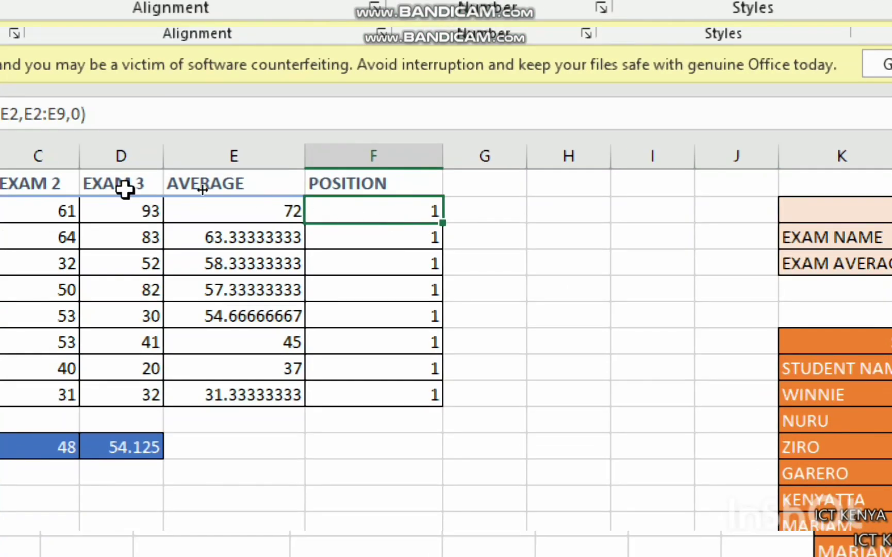
Step: Make the ranking range in F2 absolute so the formula reads =RANK(E2,$E$2:$E$9,0)
click(151, 114)
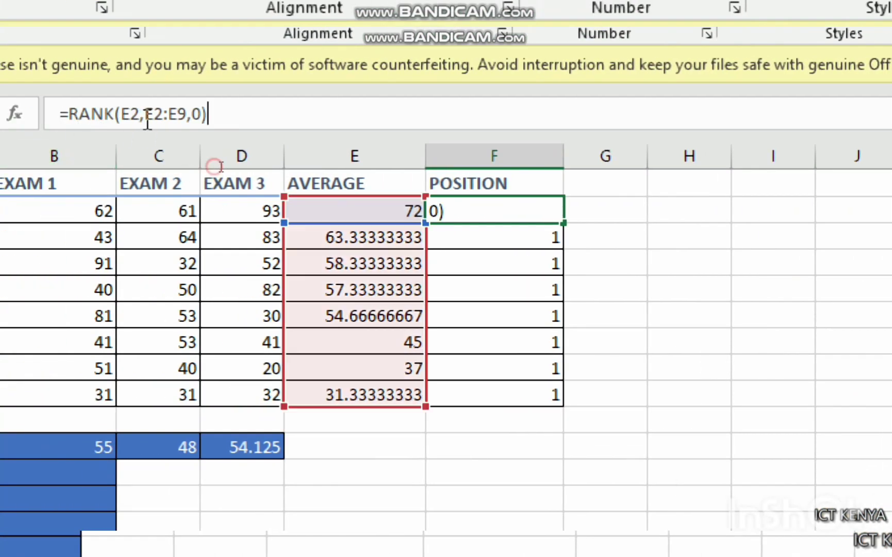
double_click(151, 115)
drag(178, 114, 187, 115)
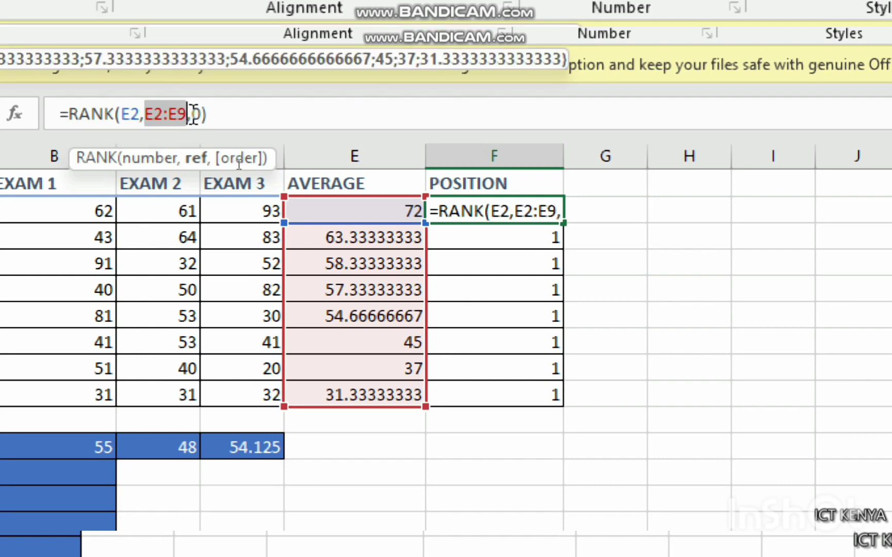
drag(147, 124, 187, 113)
click(147, 113)
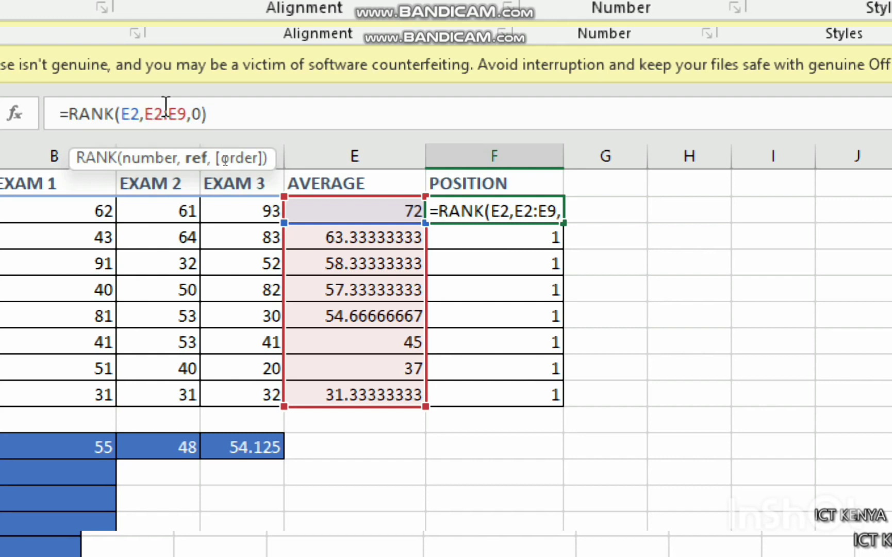
text($)
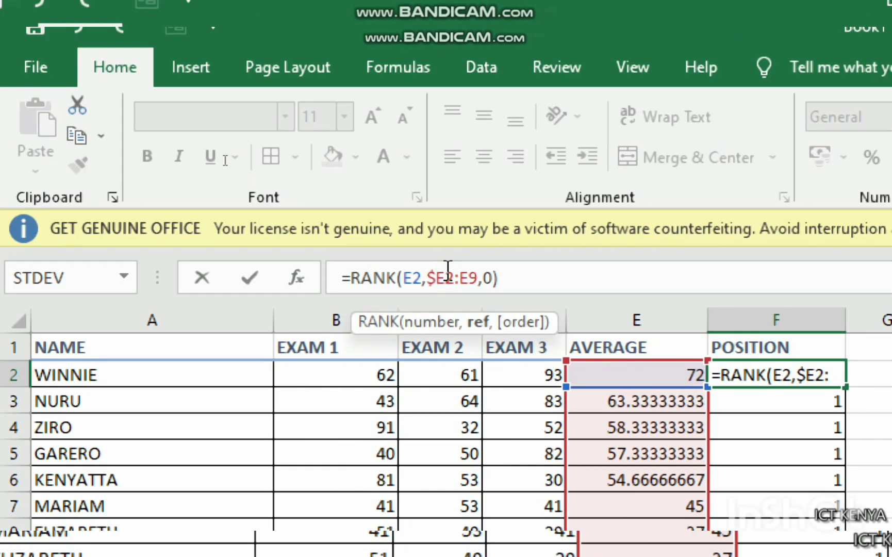
text(#)
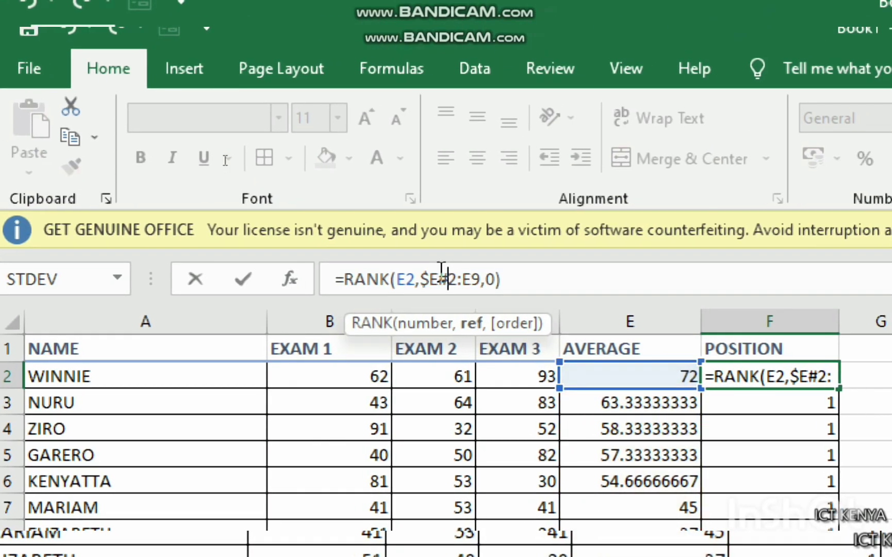
key(BackSpace)
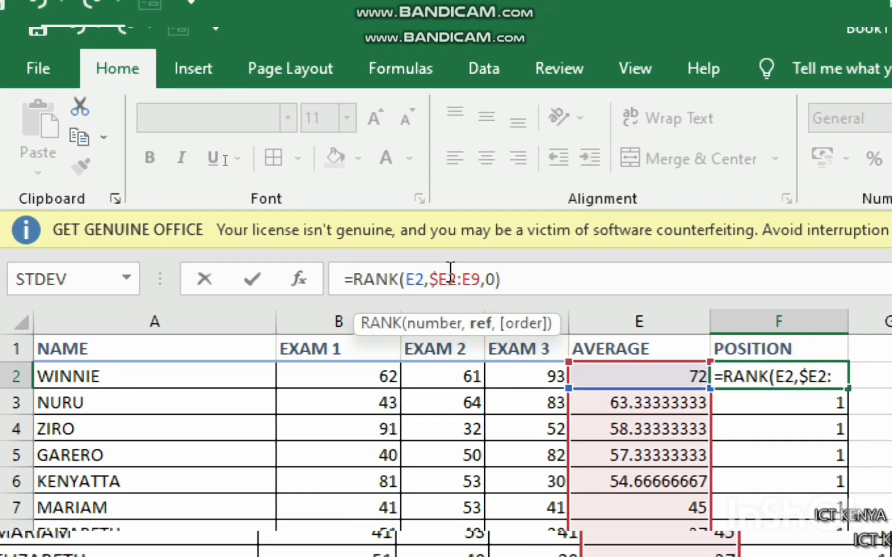
text($E)
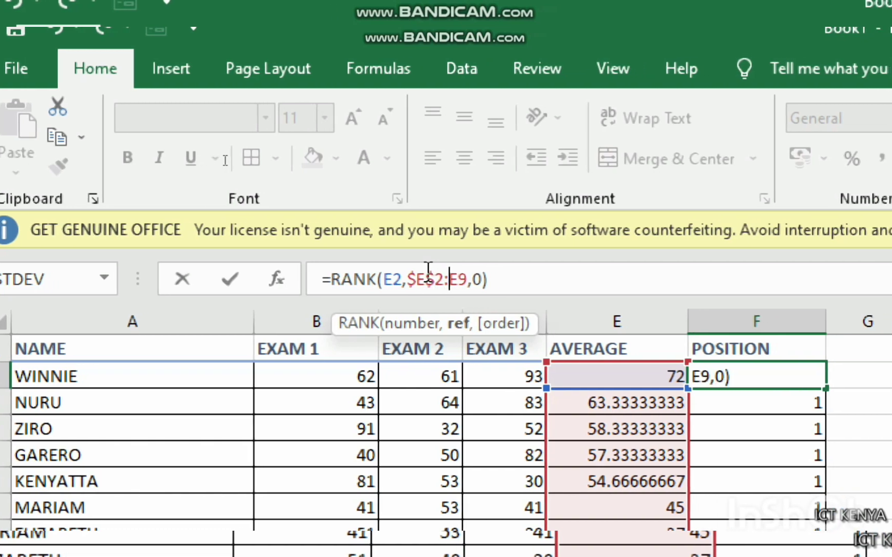
text($2:$E$)
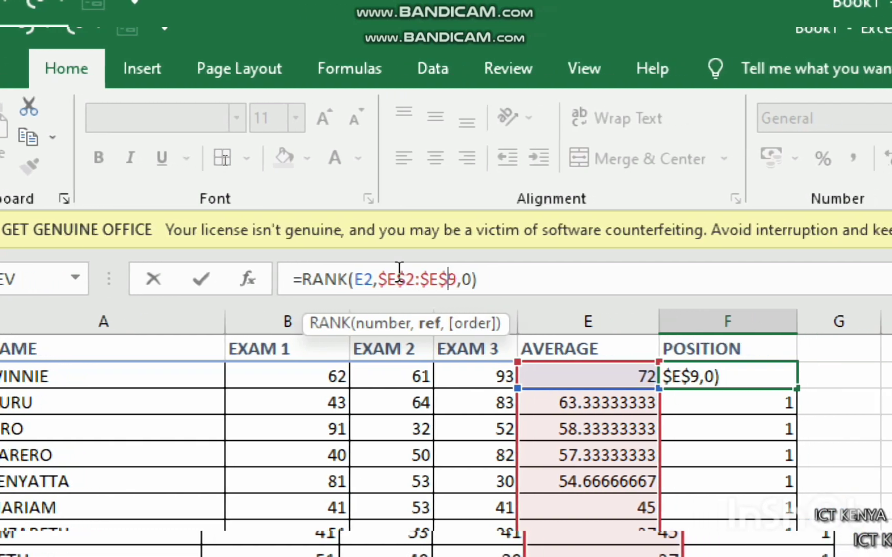
key(Return)
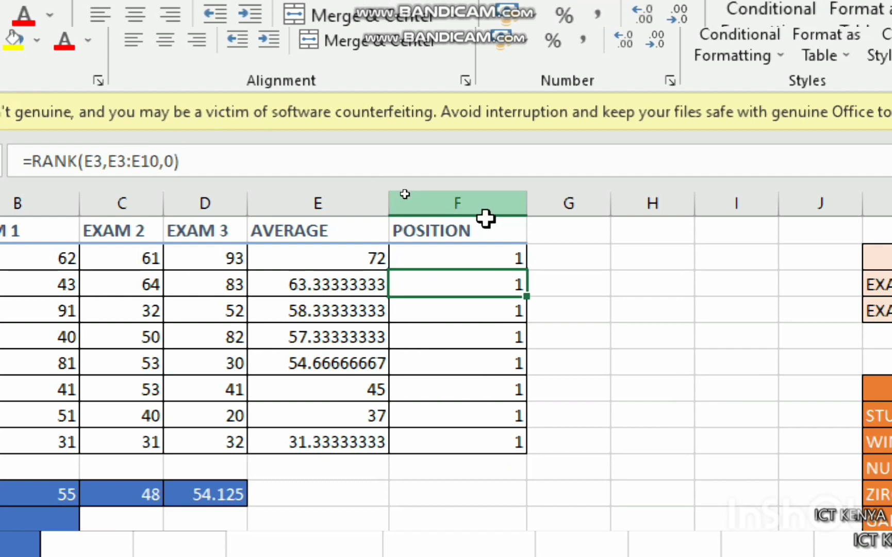
Step: Fill the corrected RANK formula from F2 down the Position column to F9
click(495, 256)
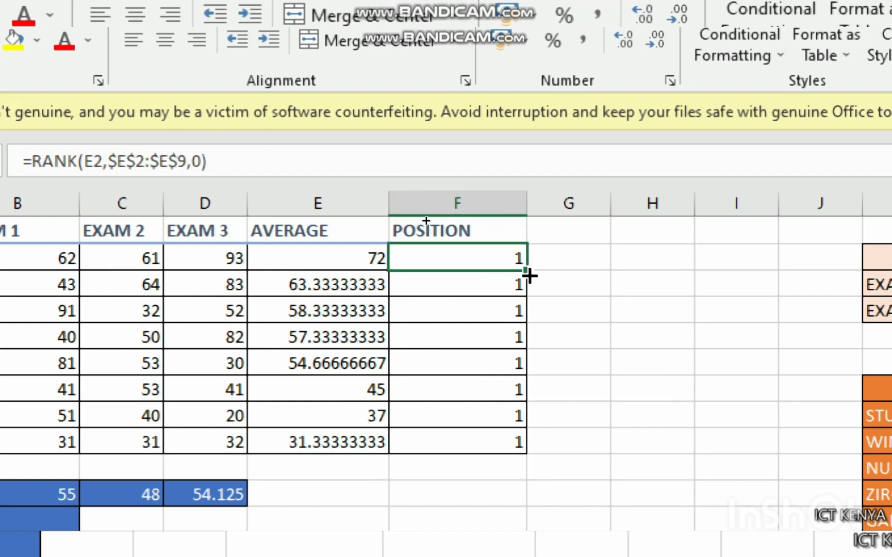
drag(530, 273, 528, 449)
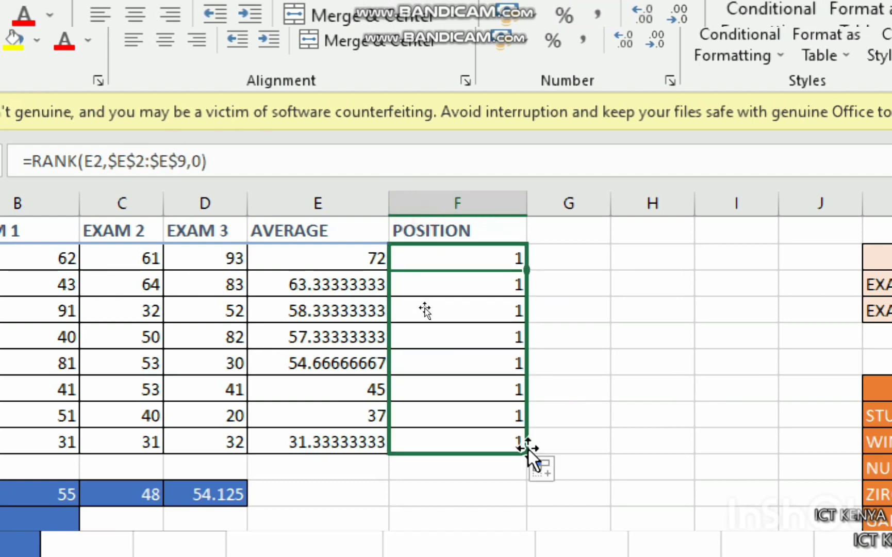
click(484, 261)
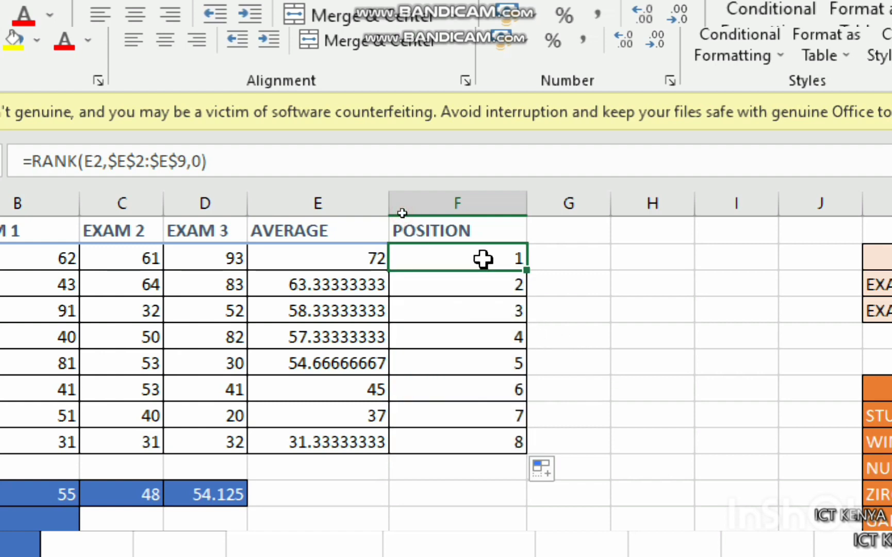
Step: Check the absolute range in the RANK formulas of F3, F7 and F6, leaving the formulas as they are
click(473, 291)
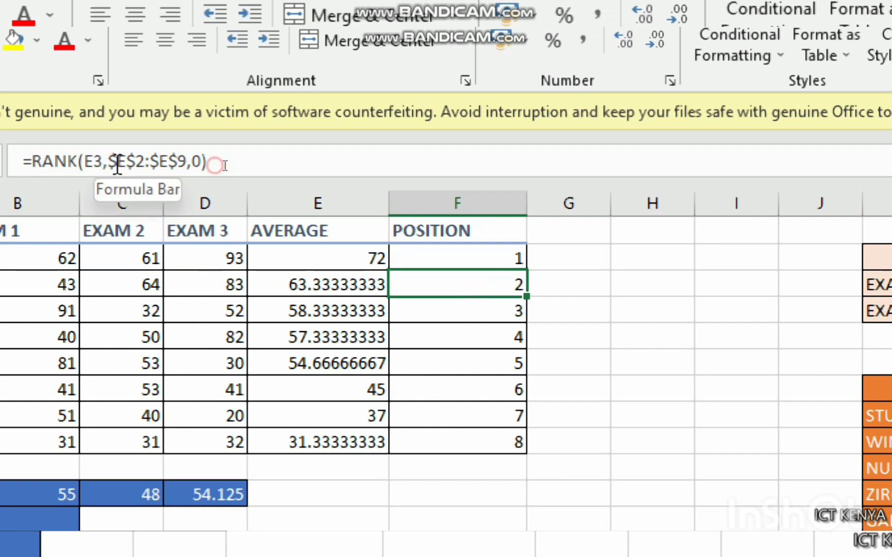
drag(110, 162, 187, 162)
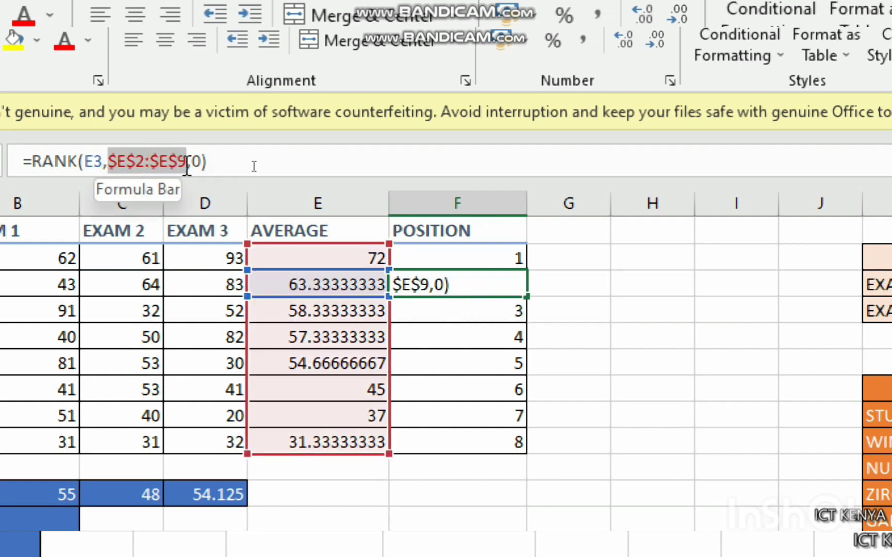
click(480, 395)
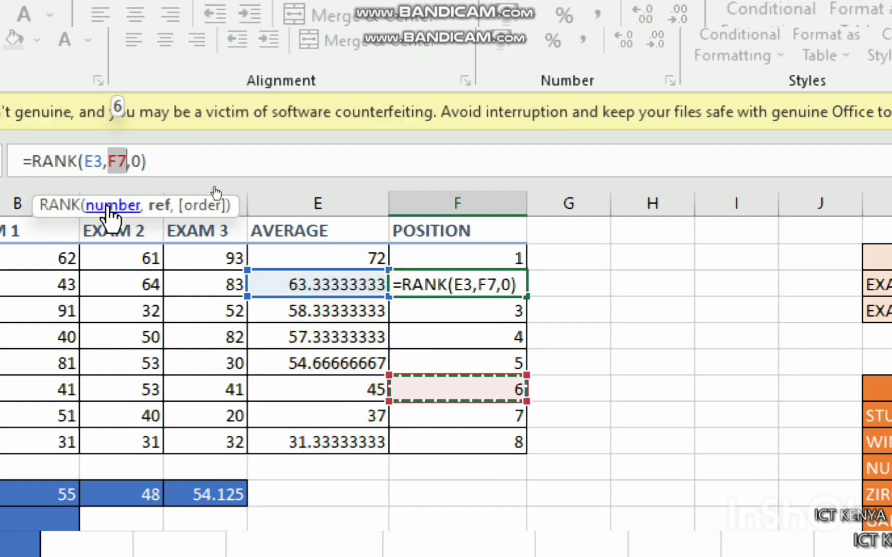
key(Escape)
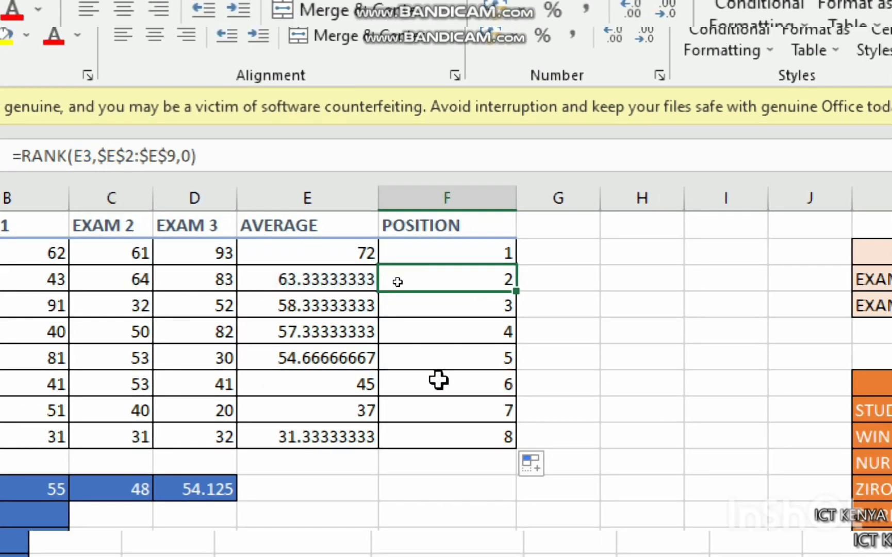
click(478, 398)
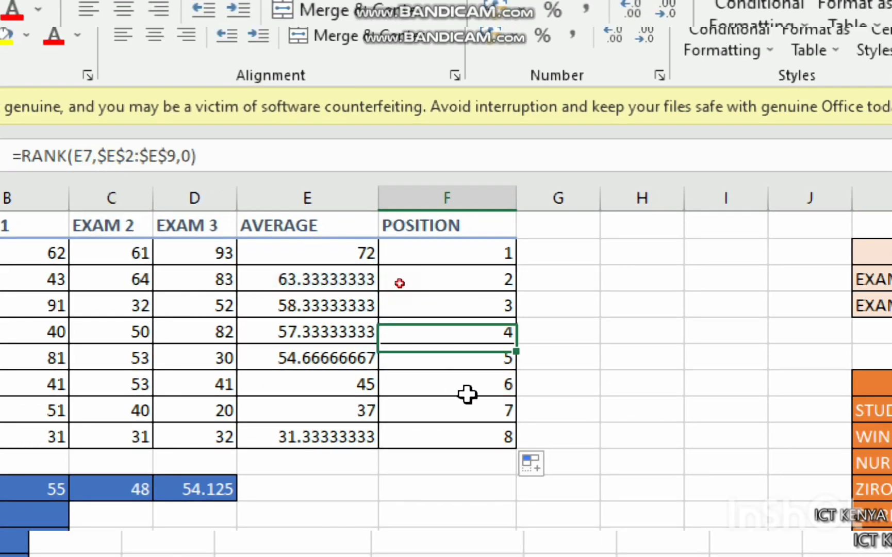
click(103, 156)
drag(98, 156, 169, 156)
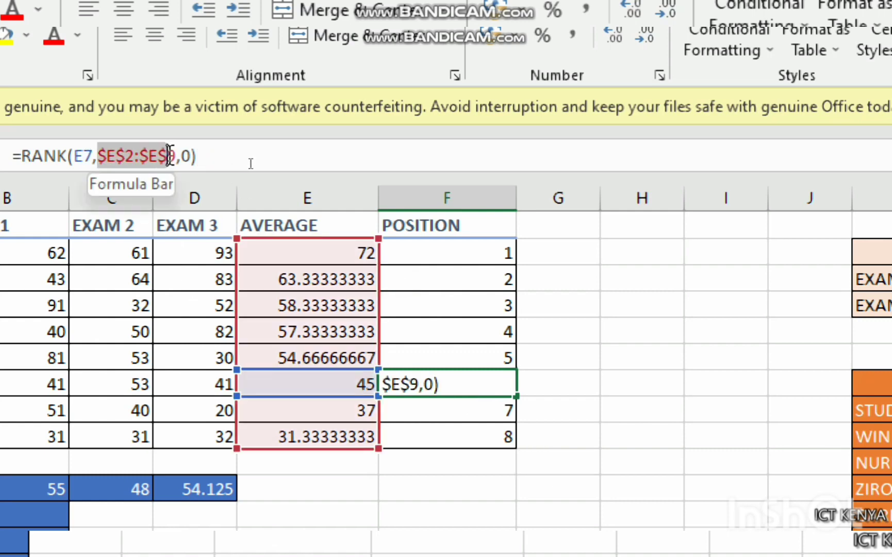
key(Escape)
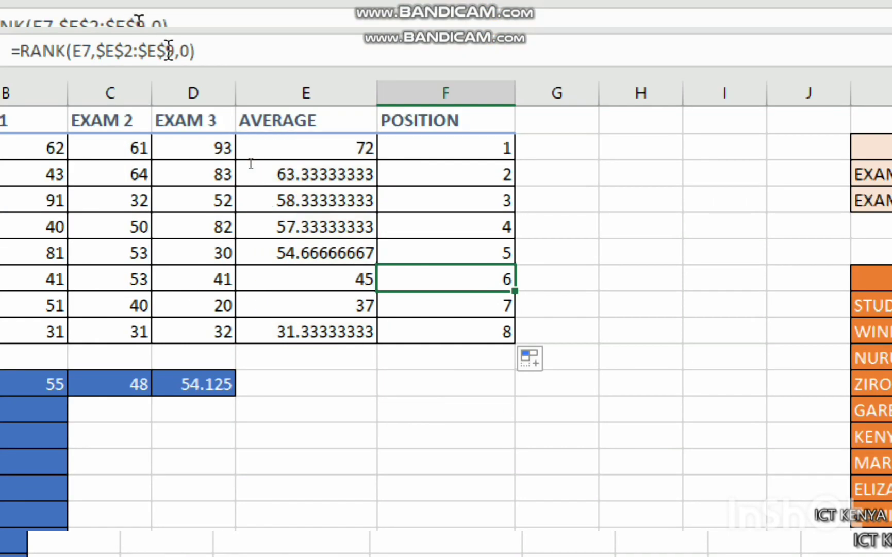
click(463, 253)
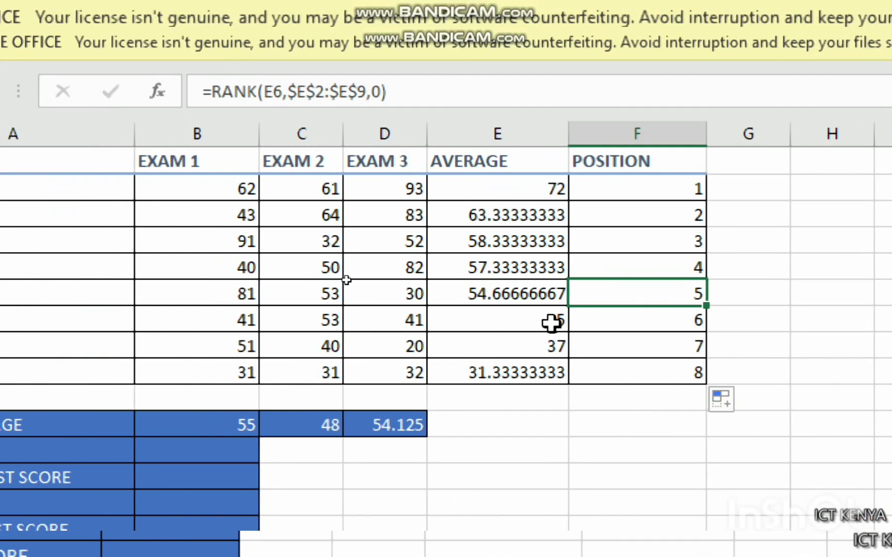
Step: Compare the AVERAGE formula in E2 with the references used by the RANK formulas from F2 down to F9
click(525, 185)
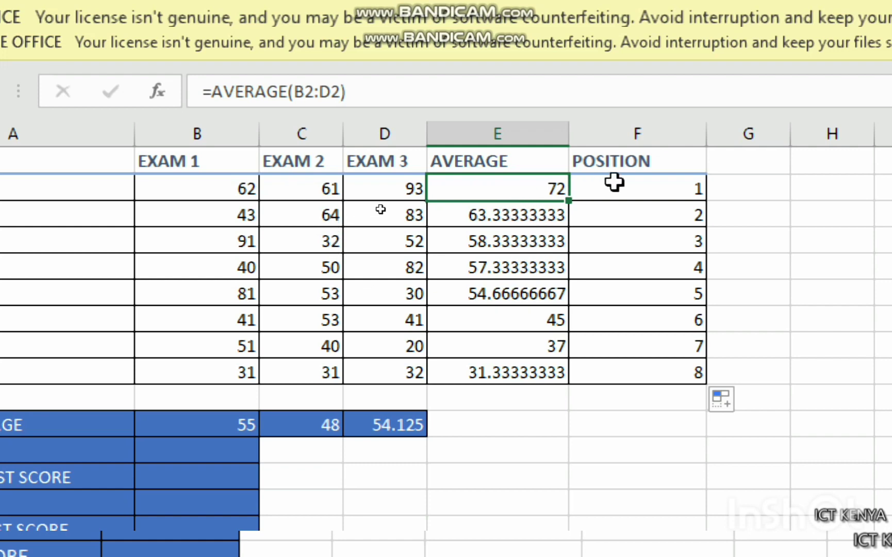
click(633, 191)
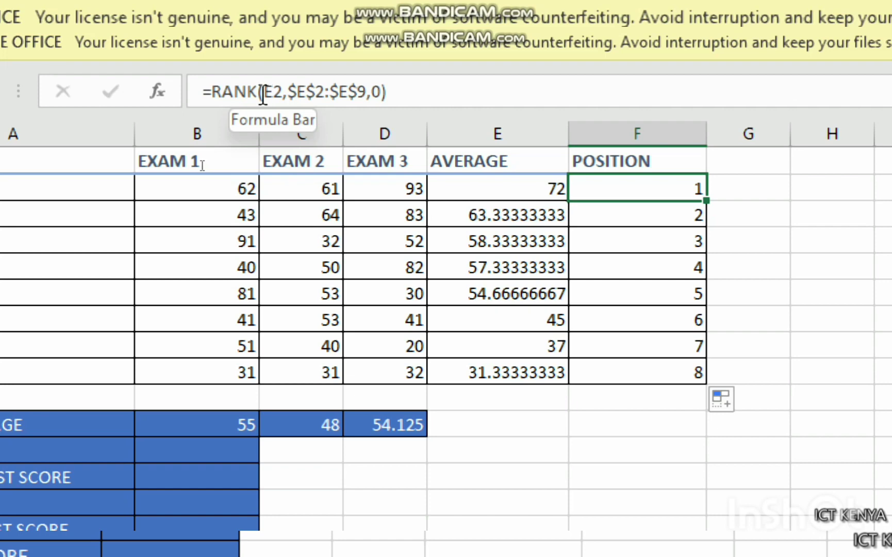
drag(264, 94, 366, 92)
click(292, 90)
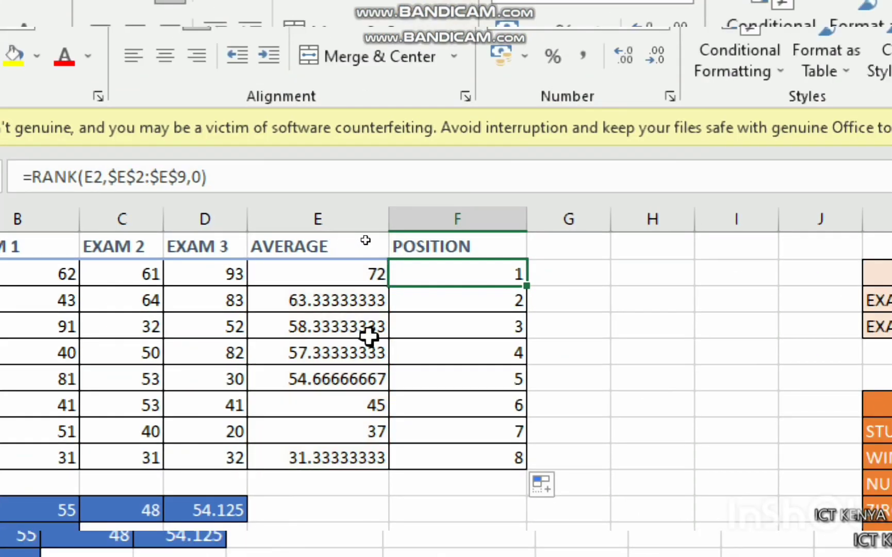
click(626, 216)
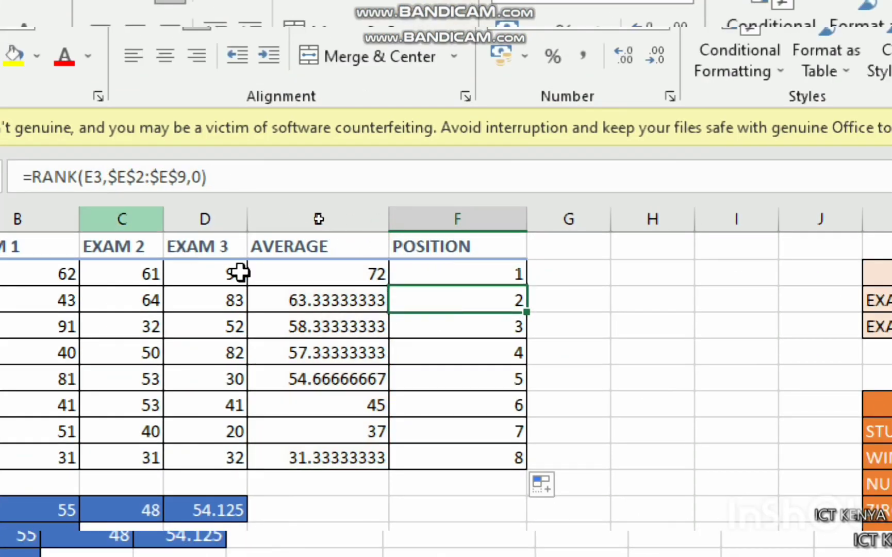
click(424, 323)
click(435, 359)
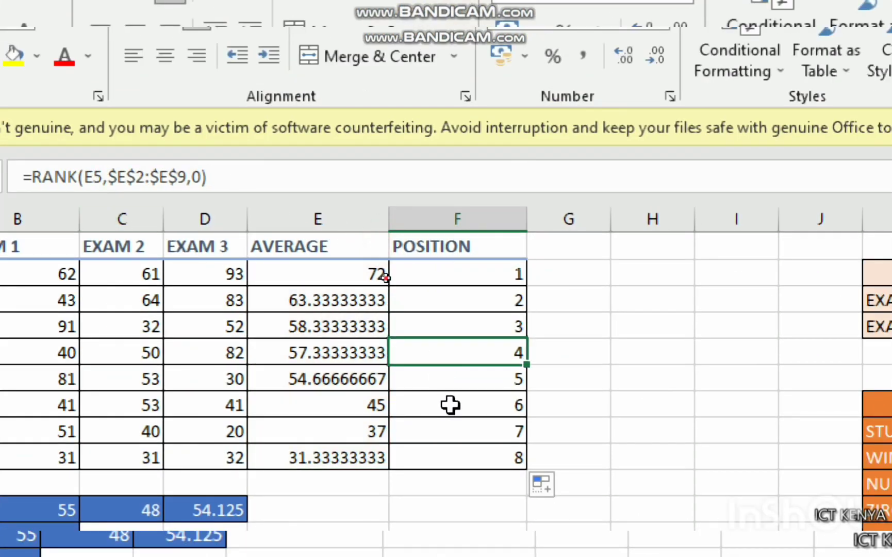
click(451, 405)
click(456, 434)
click(453, 454)
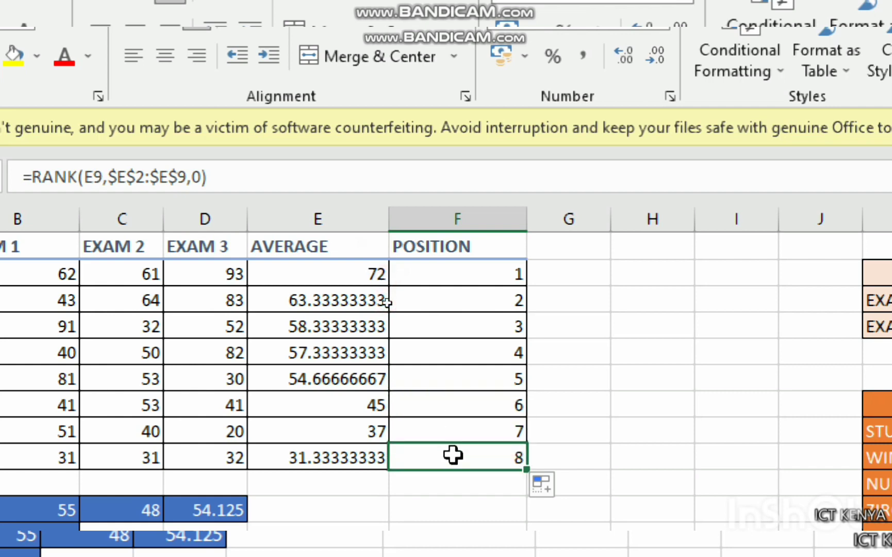
Step: Examine the relative references of the AVERAGE formulas in E2, E4, E7 and E9
click(312, 271)
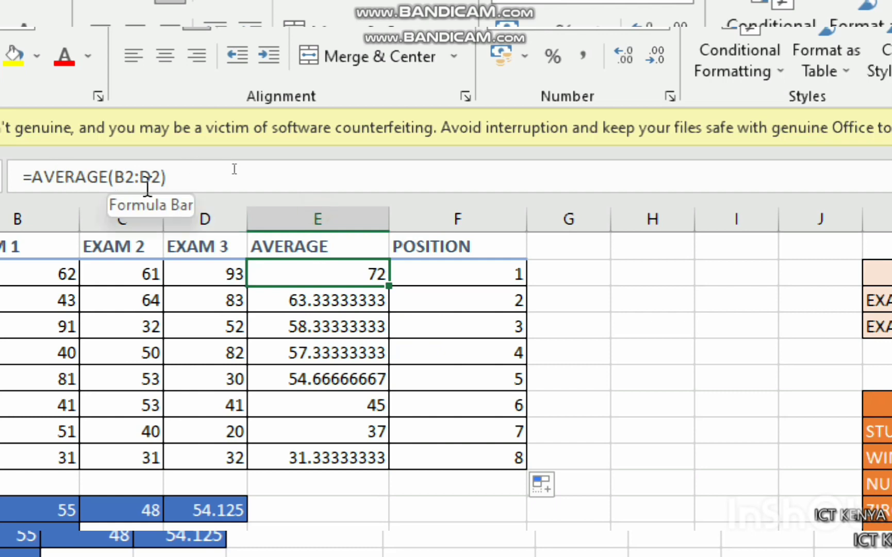
click(296, 327)
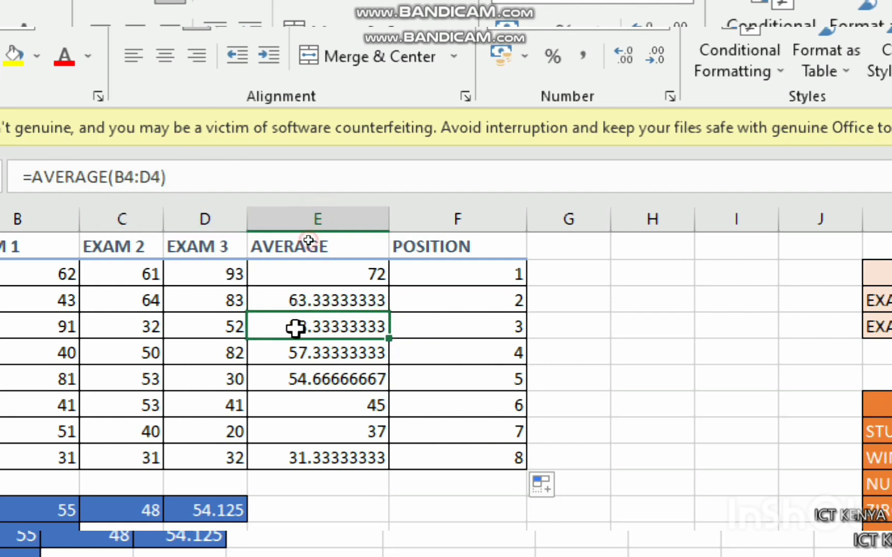
click(328, 404)
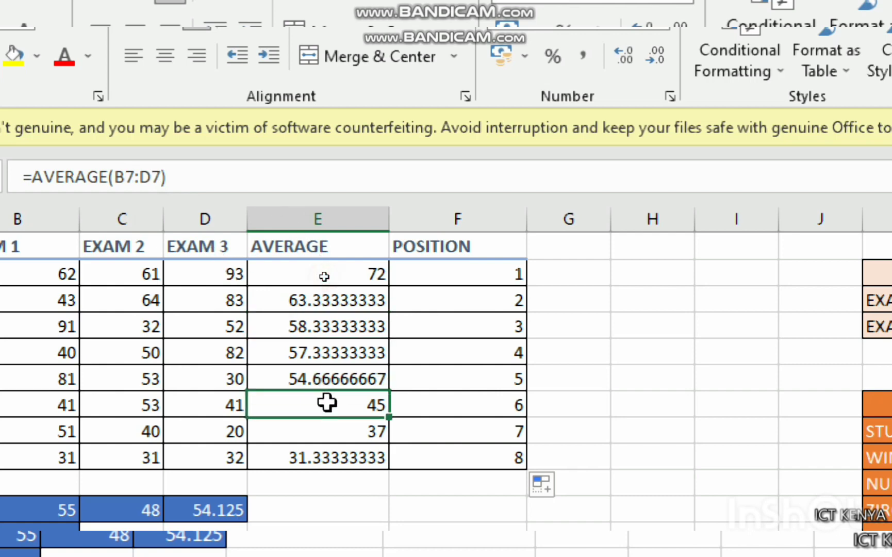
click(341, 463)
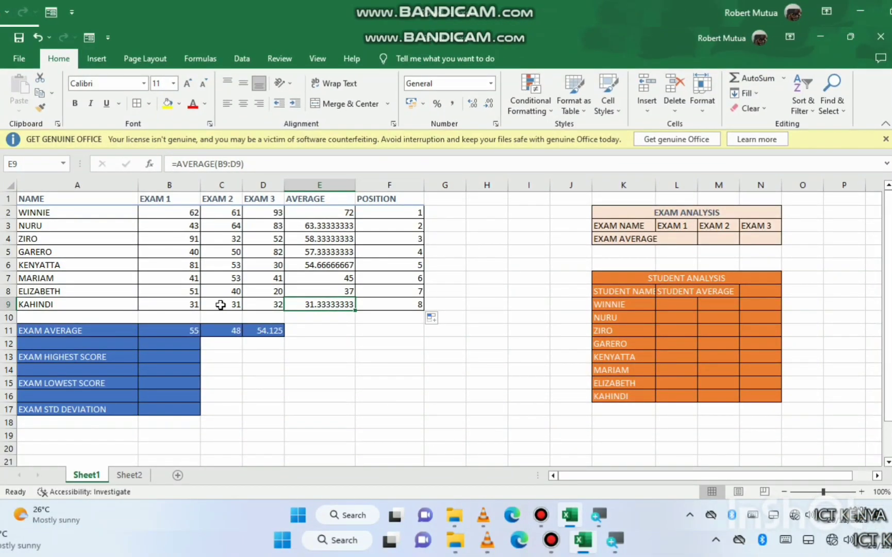
Step: Enter =MAX(B2:B9) in B13 as the Exam 1 highest score and fill the formula across to D13
click(129, 474)
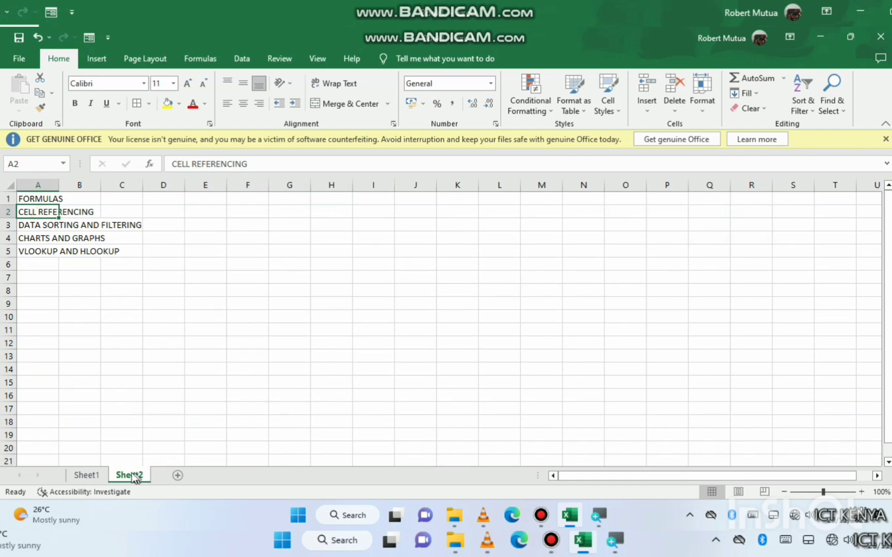
click(86, 474)
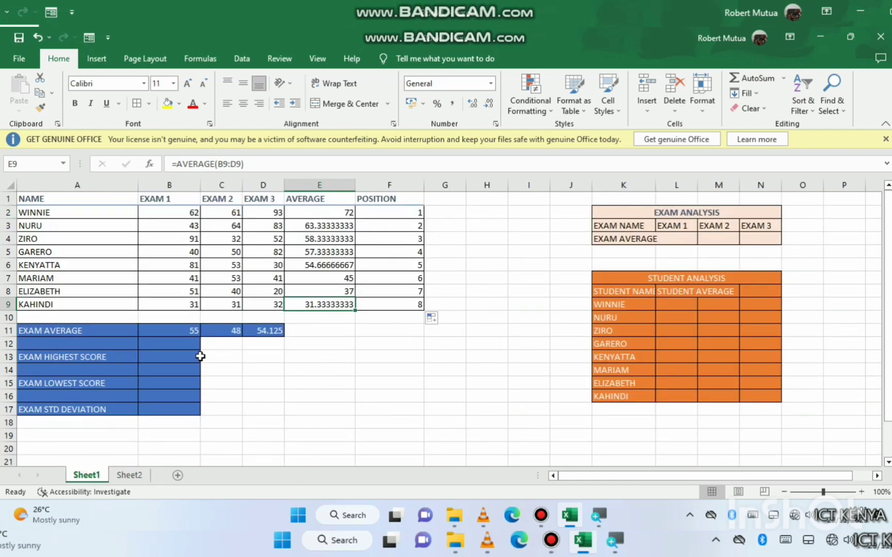
click(48, 361)
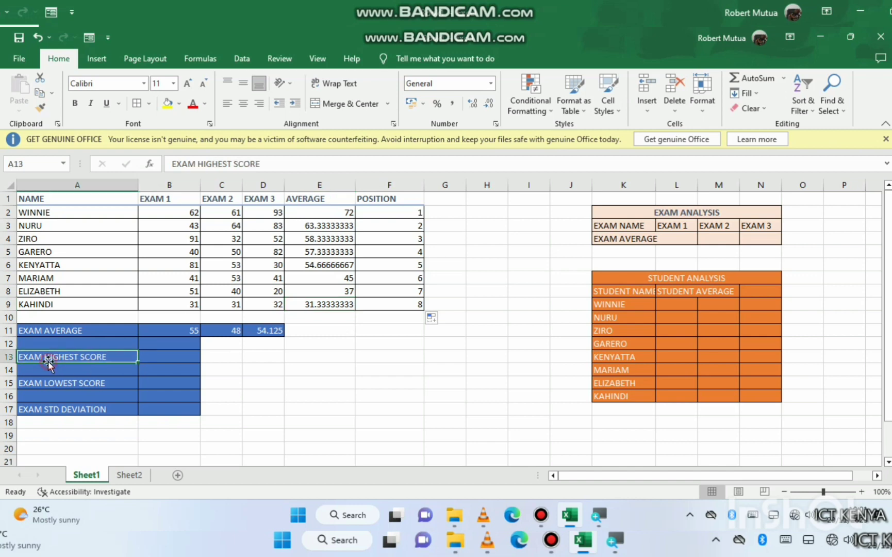
click(160, 359)
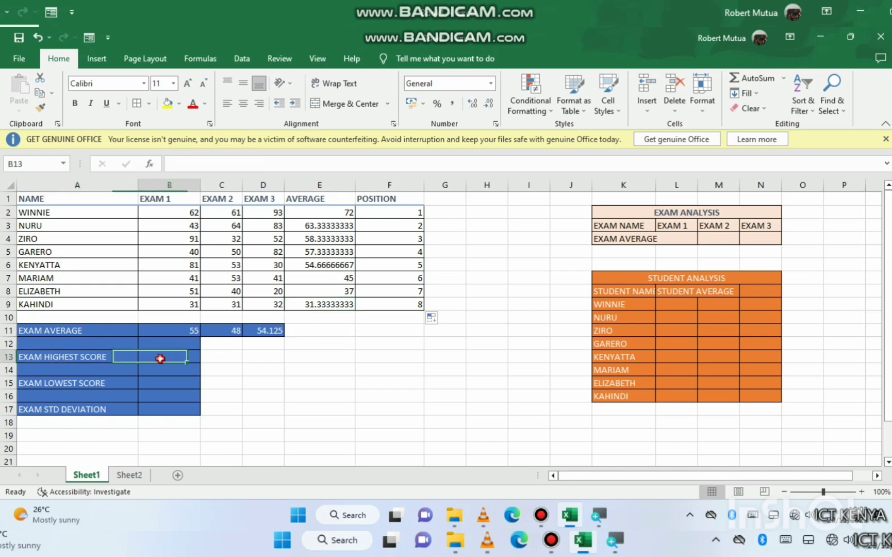
text(=)
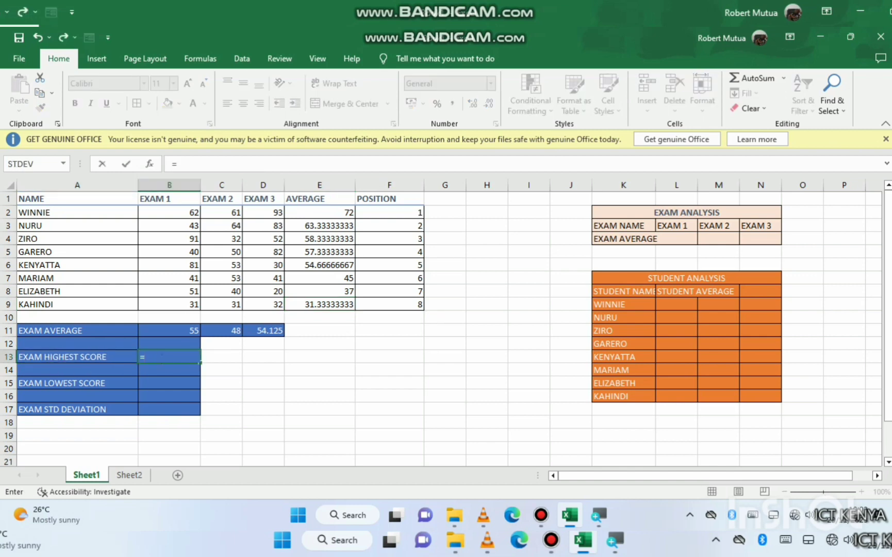
text(MAX)
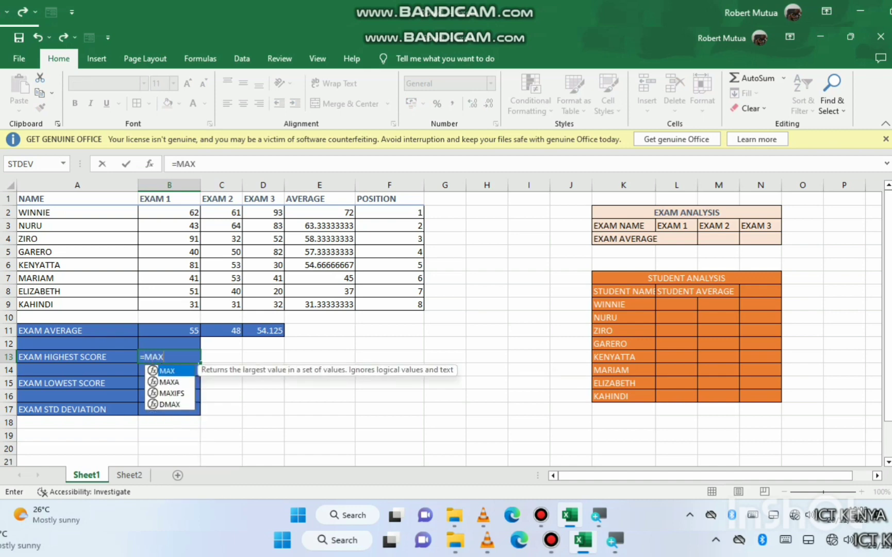
text(()
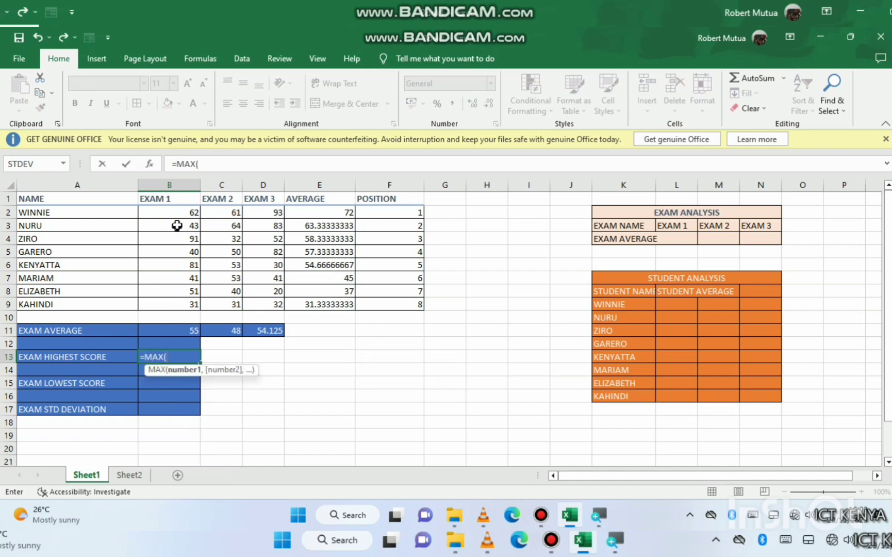
drag(177, 211, 187, 300)
key(Return)
click(171, 351)
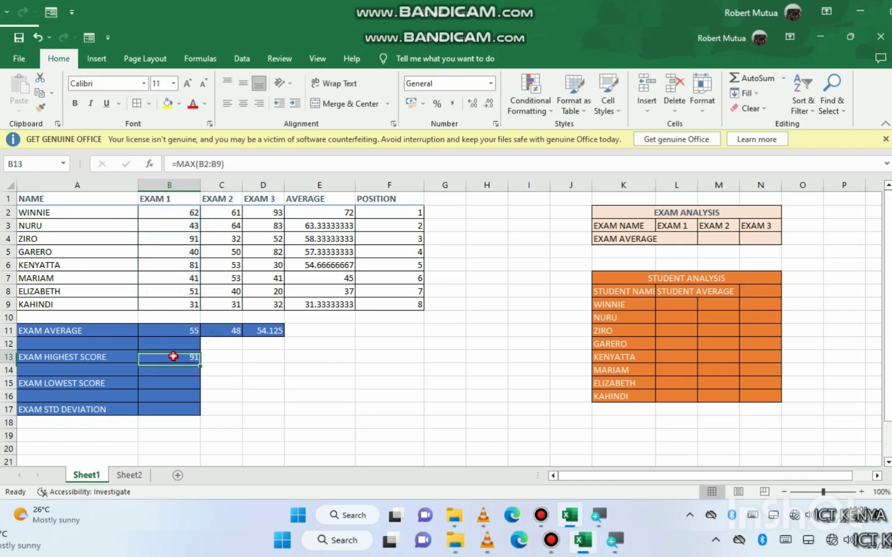
drag(200, 364, 266, 361)
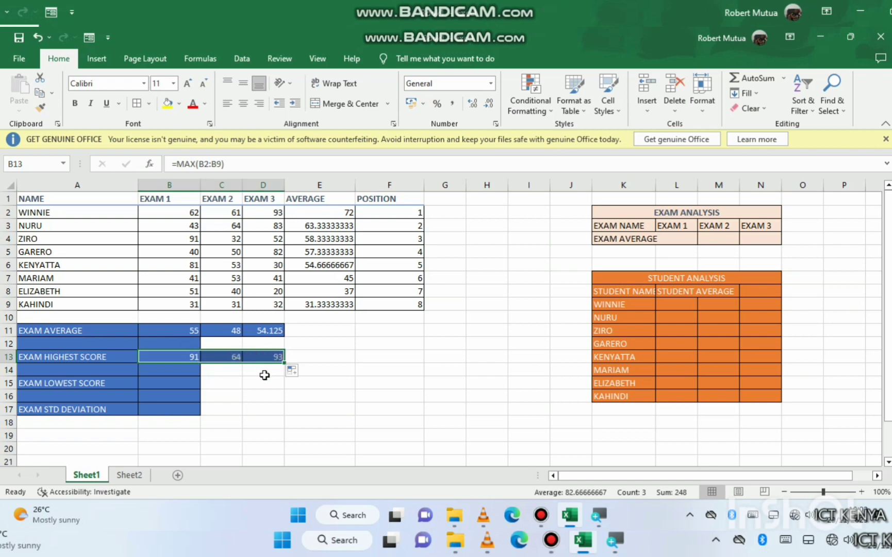
Step: Enter =MIN(B2:B9) in B15 as the Exam 1 lowest score and fill the formula across to D15
click(170, 381)
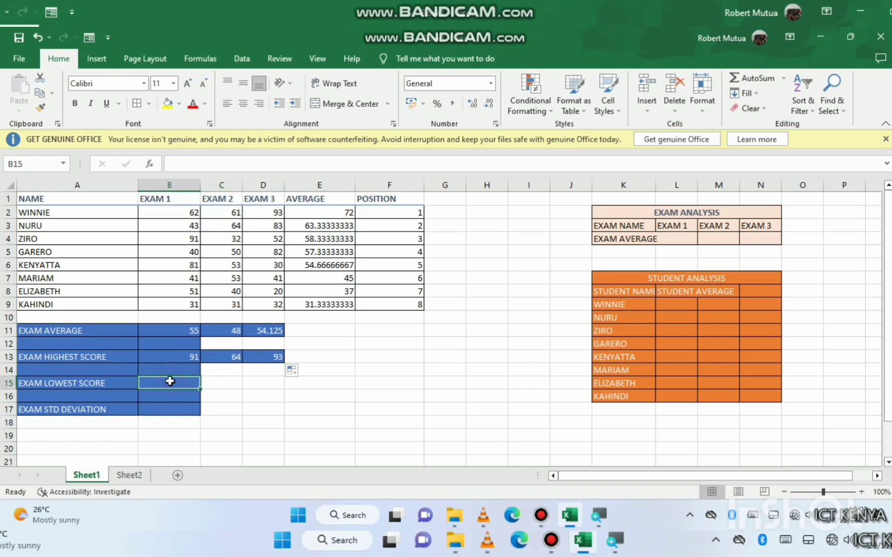
text(=)
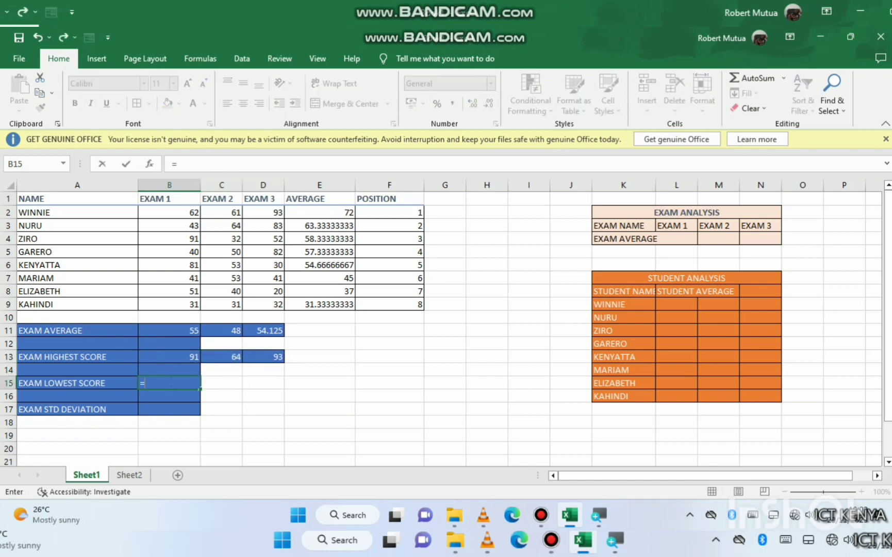
text(MIN()
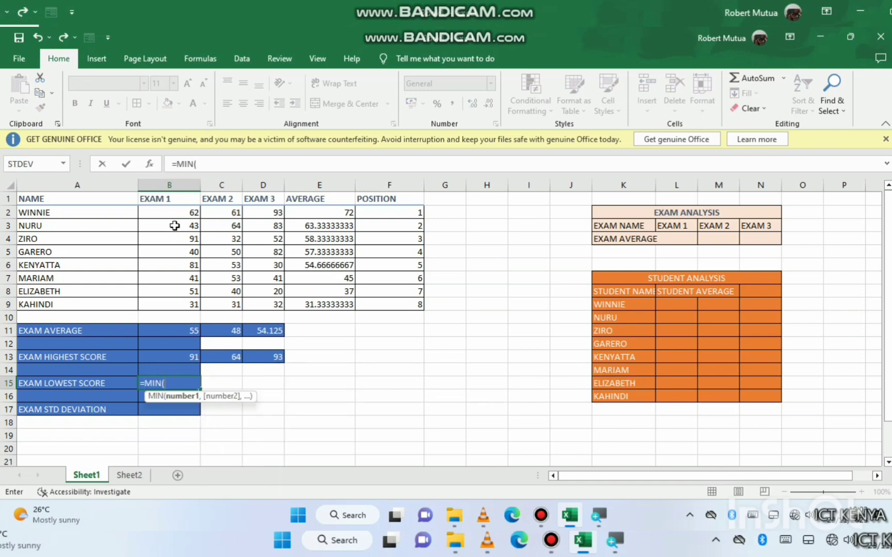
drag(175, 210, 181, 301)
key(Return)
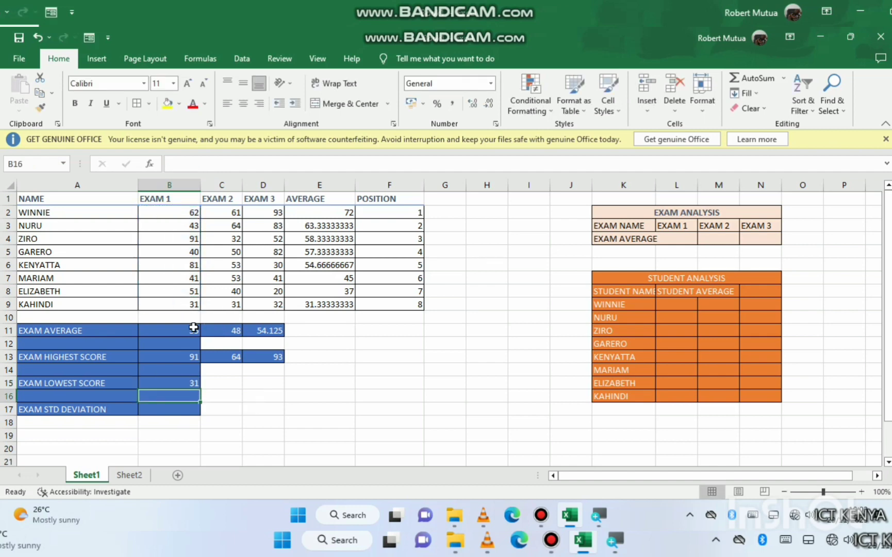
click(171, 385)
drag(200, 389, 276, 384)
Step: Enter =STDEV(B2:B9) in B17 as the Exam 1 standard deviation and fill the formula across to D17
click(186, 407)
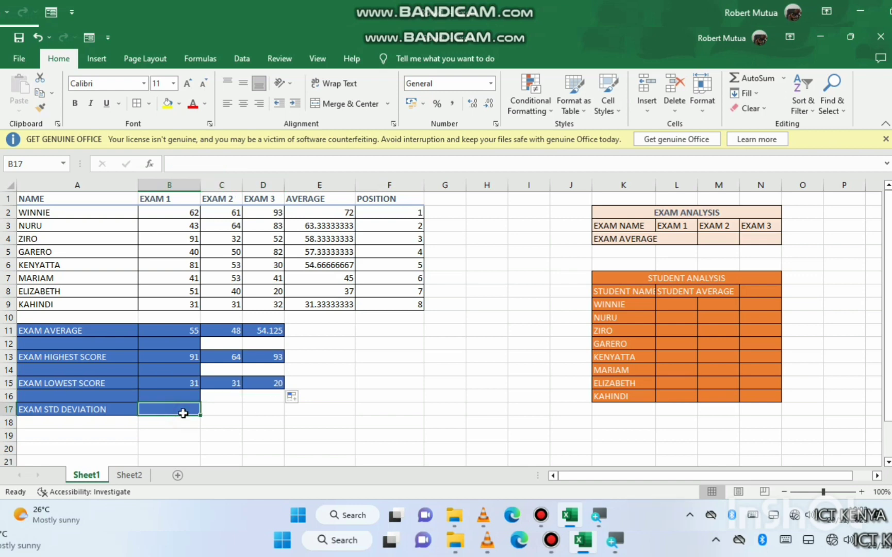
text(=STDEV)
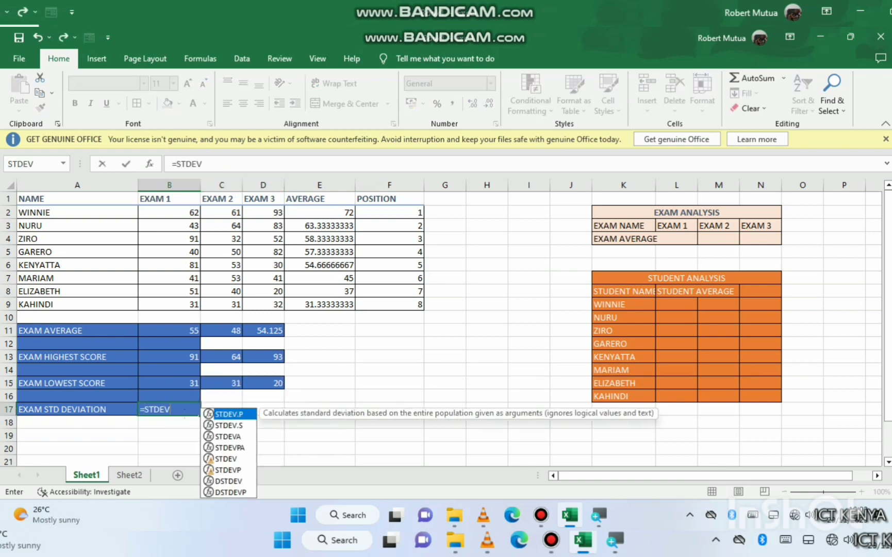
text(()
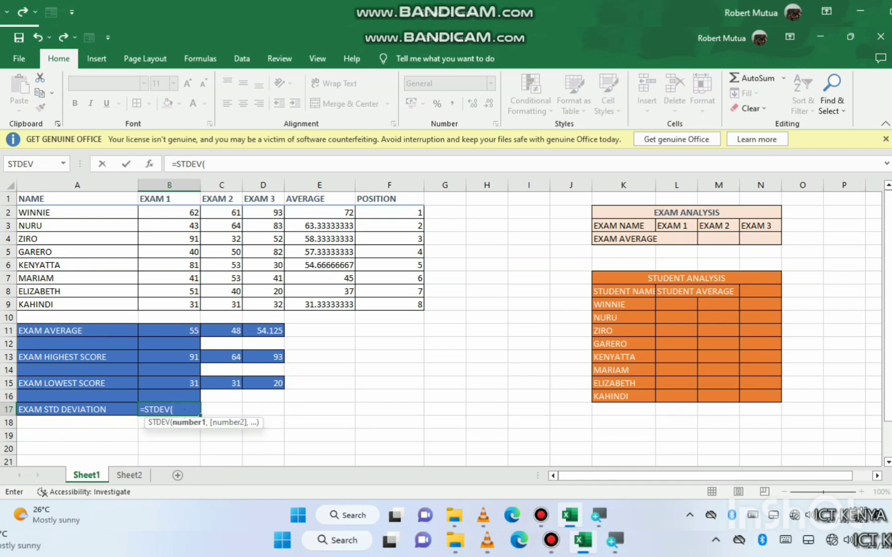
drag(179, 207, 190, 307)
key(Return)
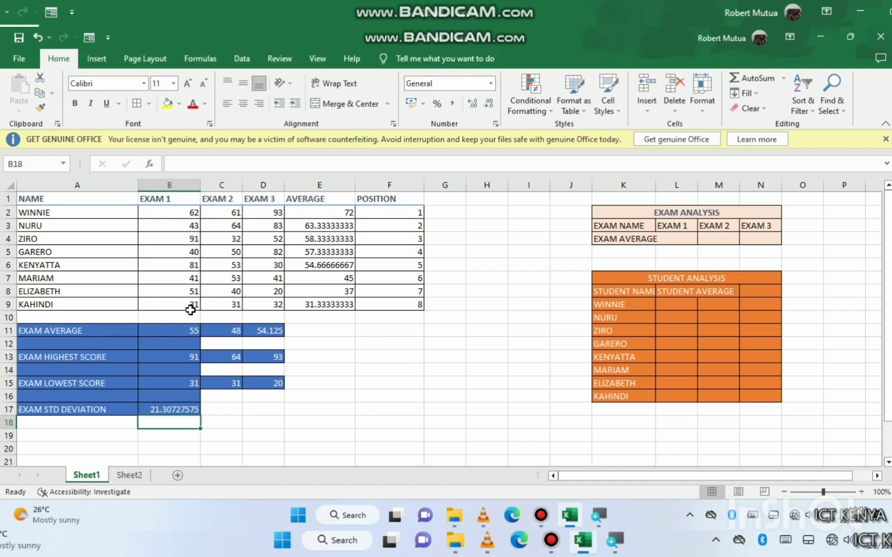
click(181, 410)
drag(199, 414, 281, 415)
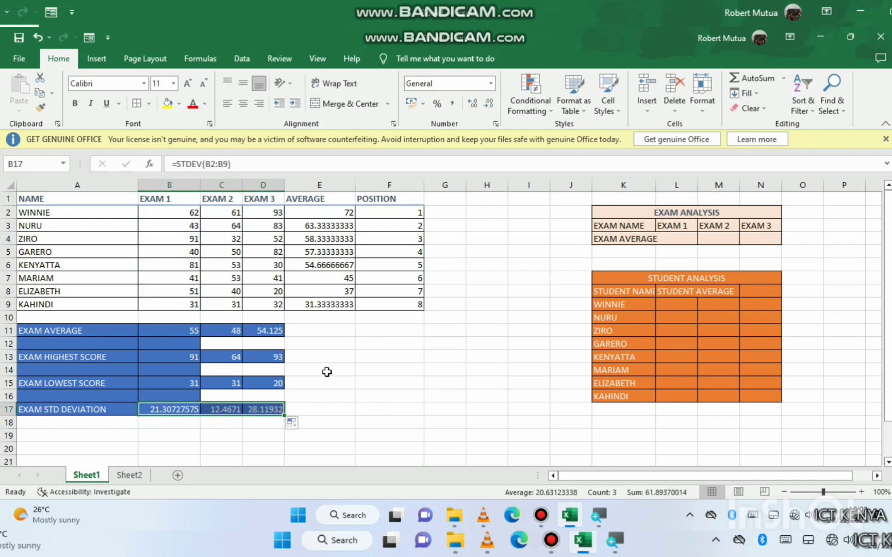
Step: Check the data sorting and filtering topic in the Sheet2 list and return to Sheet1
click(268, 373)
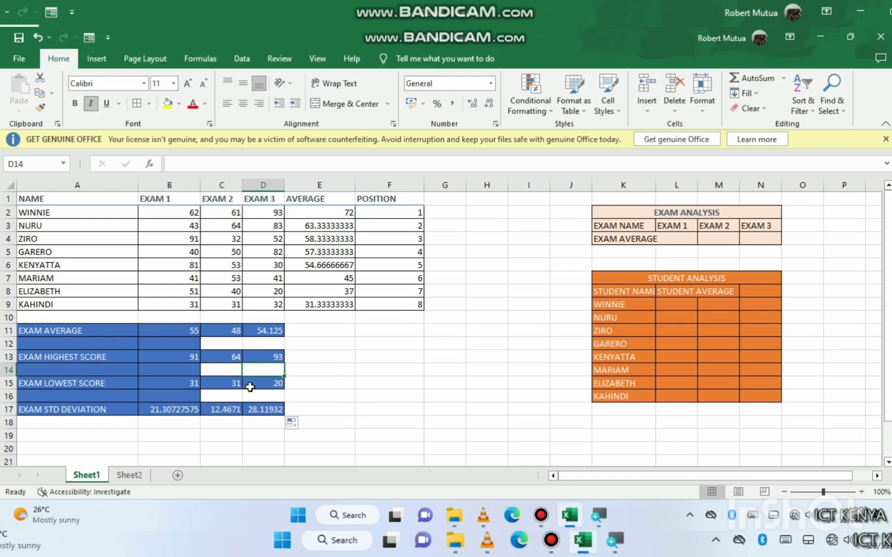
click(135, 474)
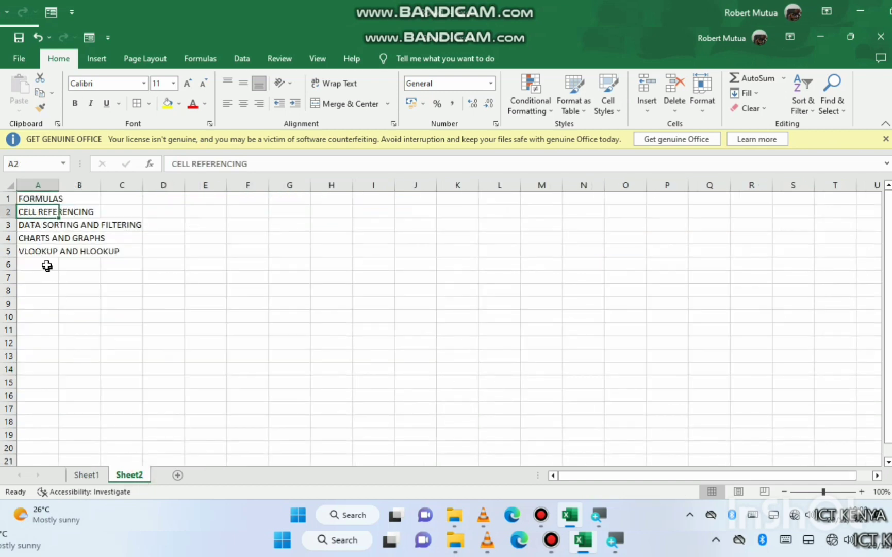
click(9, 226)
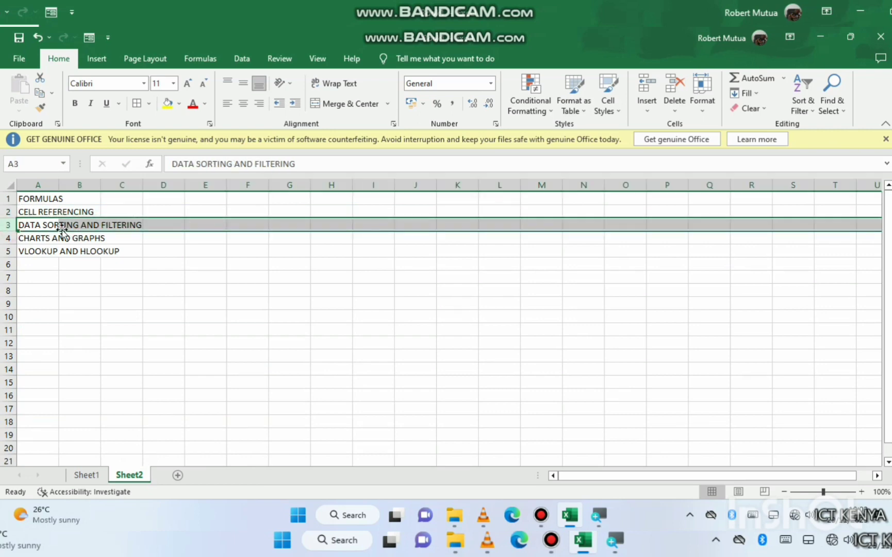
click(88, 475)
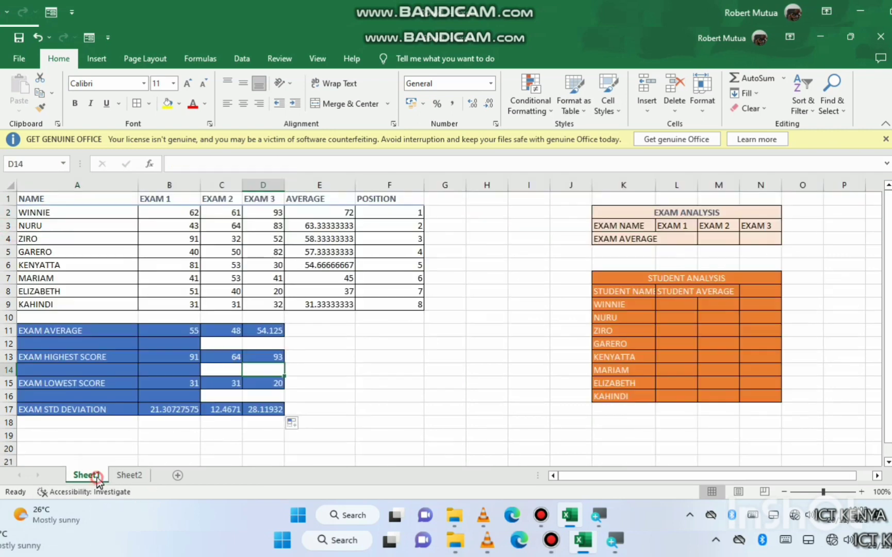
Step: Sort the student table A1:F9 by the POSITION column's cell values from largest to smallest
drag(43, 201, 402, 304)
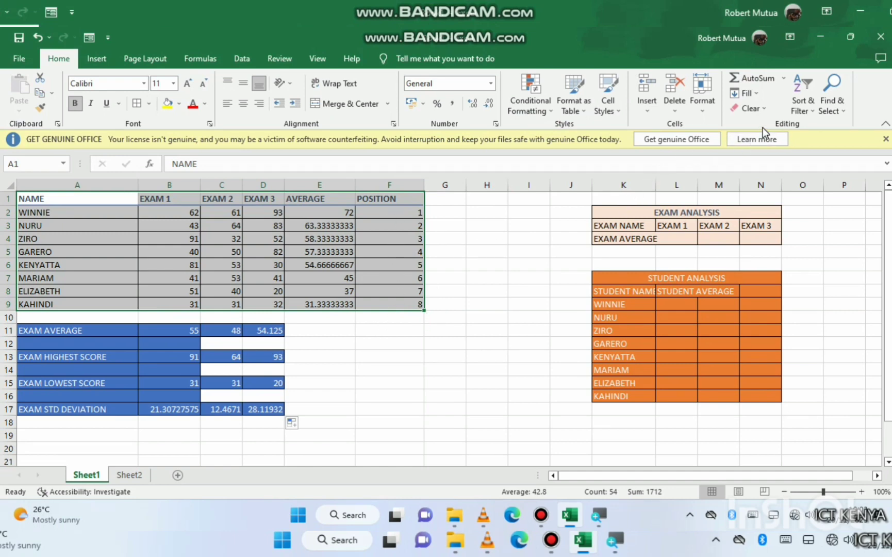
click(798, 89)
click(811, 155)
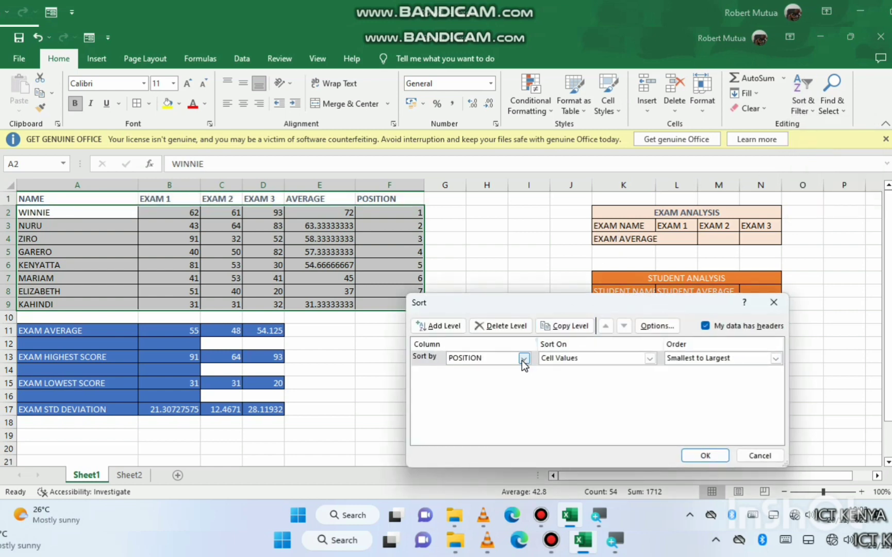
click(523, 358)
click(524, 358)
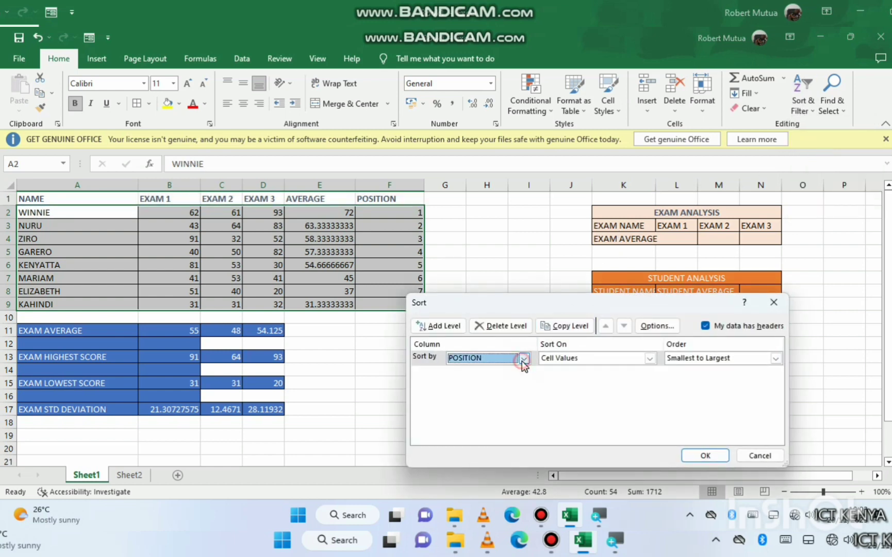
click(716, 360)
click(710, 378)
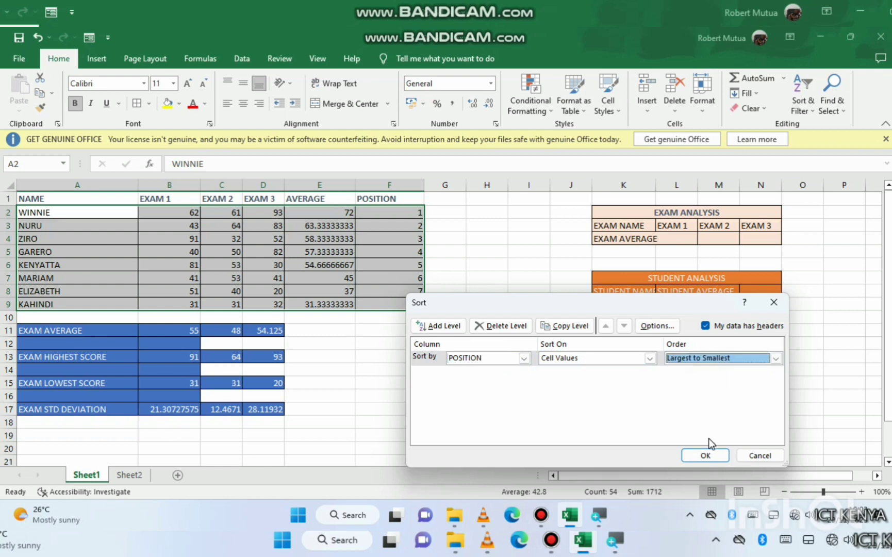
click(705, 455)
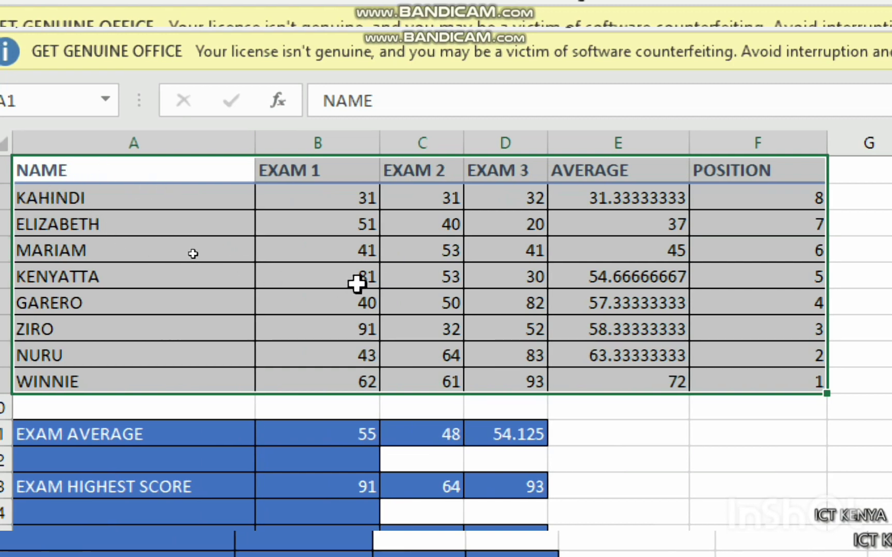
click(371, 275)
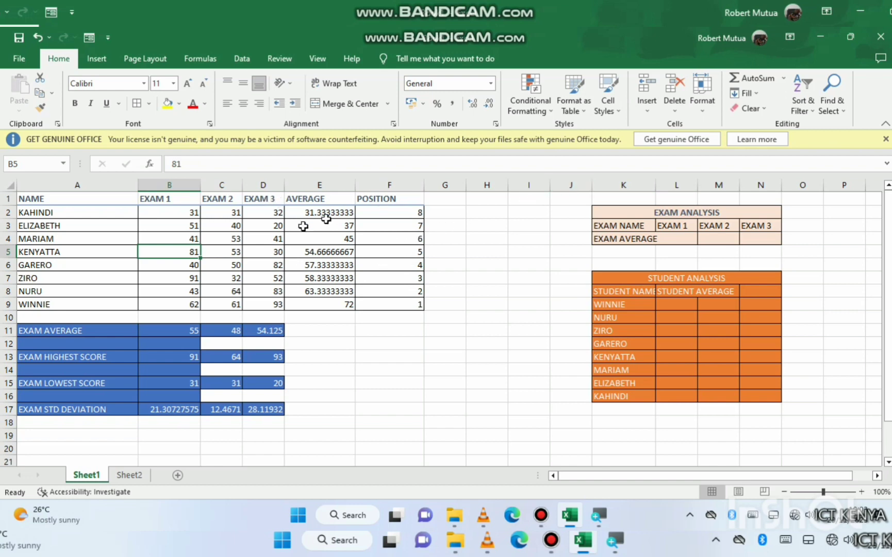
click(367, 294)
click(473, 216)
click(237, 227)
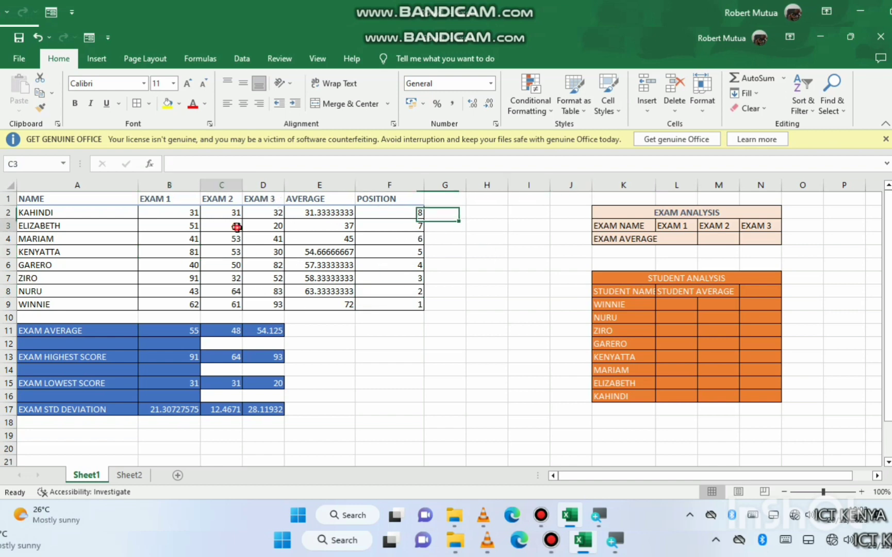
click(113, 213)
click(305, 198)
click(453, 211)
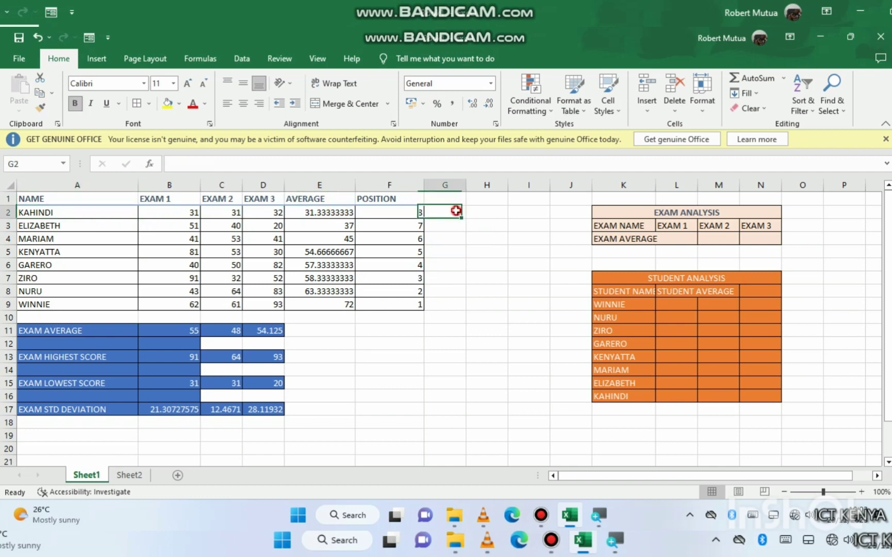
click(389, 204)
click(274, 224)
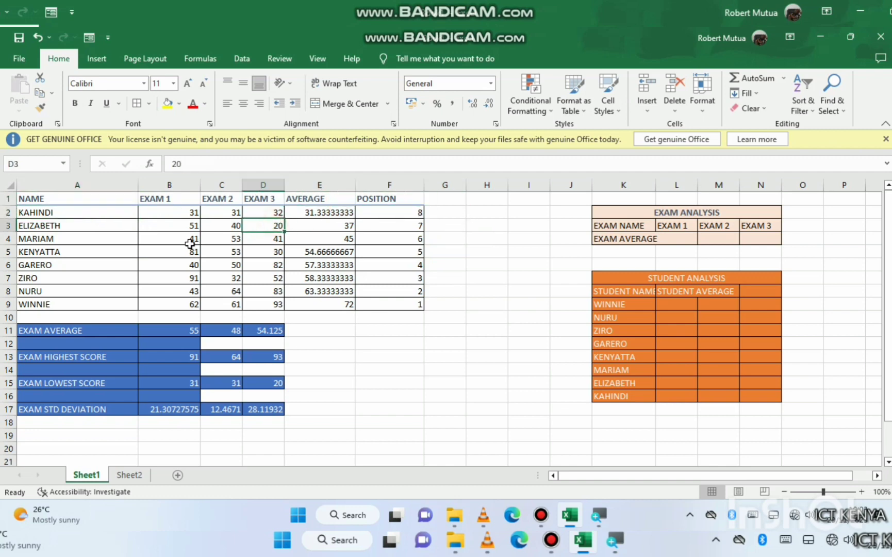
click(190, 243)
Step: Turn on filtering for the student table's header row, starting from cell A2
click(135, 216)
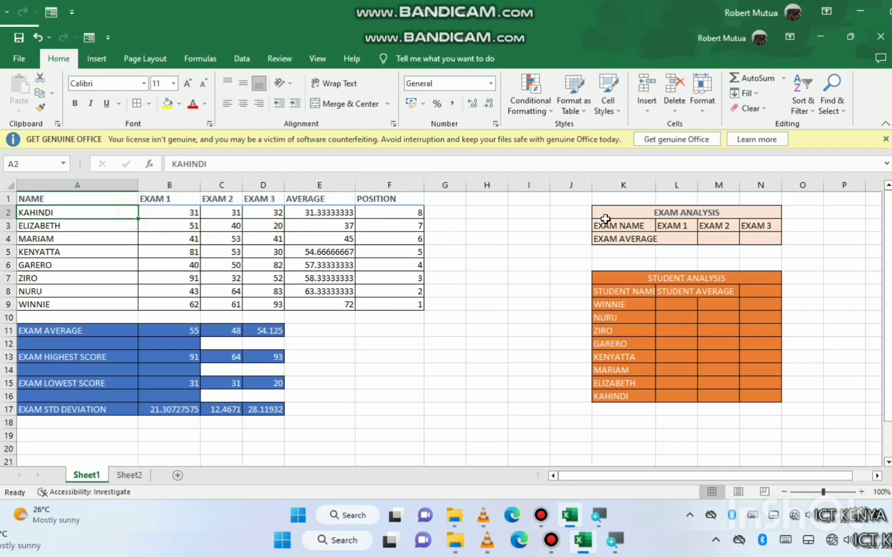
click(806, 106)
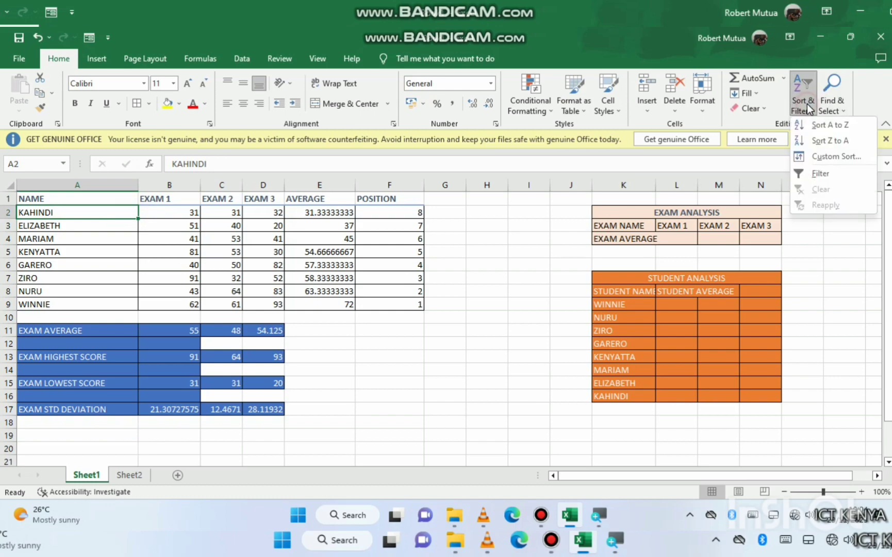
click(807, 174)
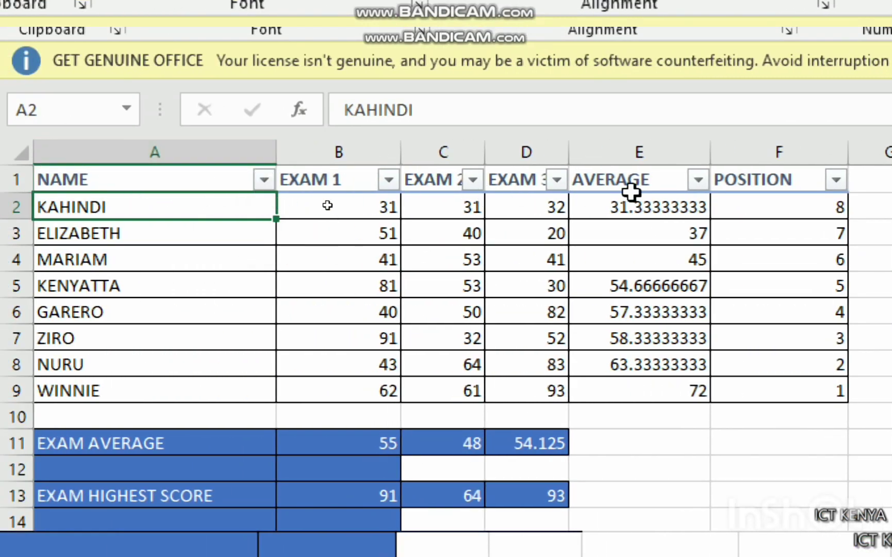
Step: Filter the AVERAGE column with a number filter to show only rows where the average is less than 60
click(699, 180)
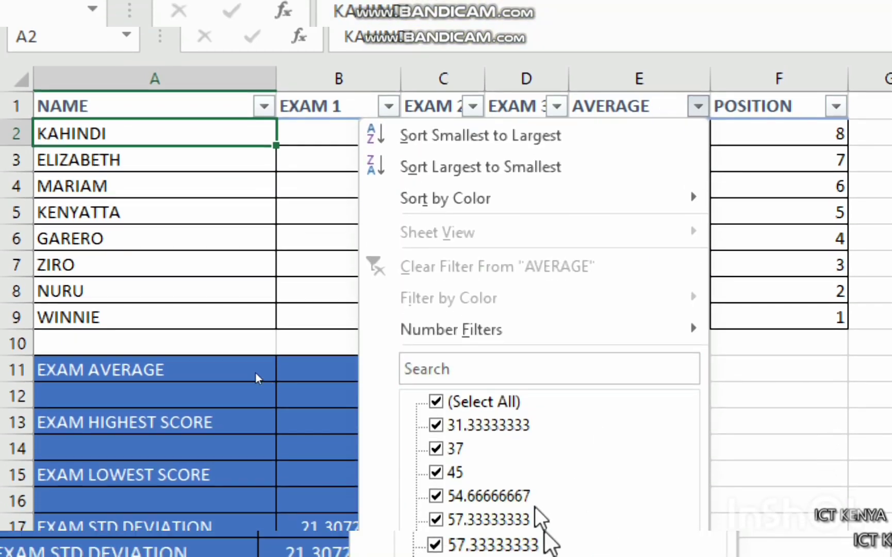
mouse_move(474, 335)
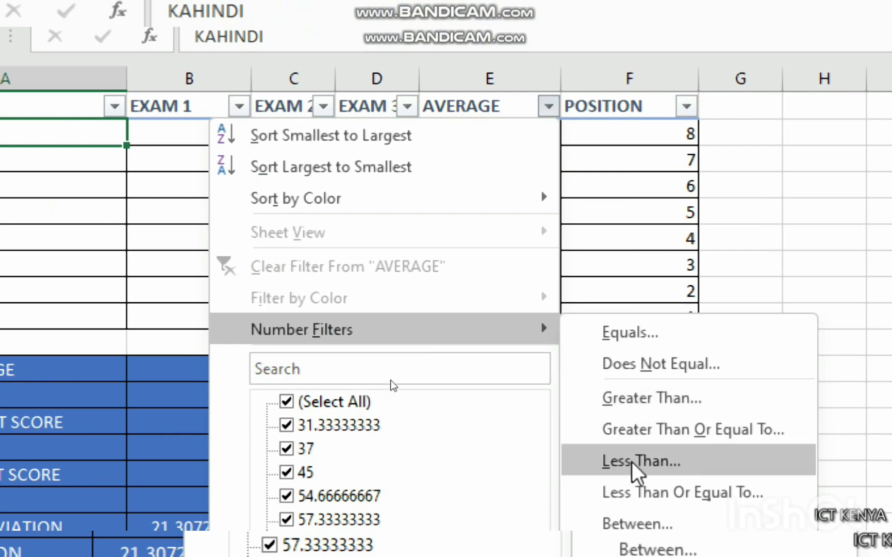
click(632, 473)
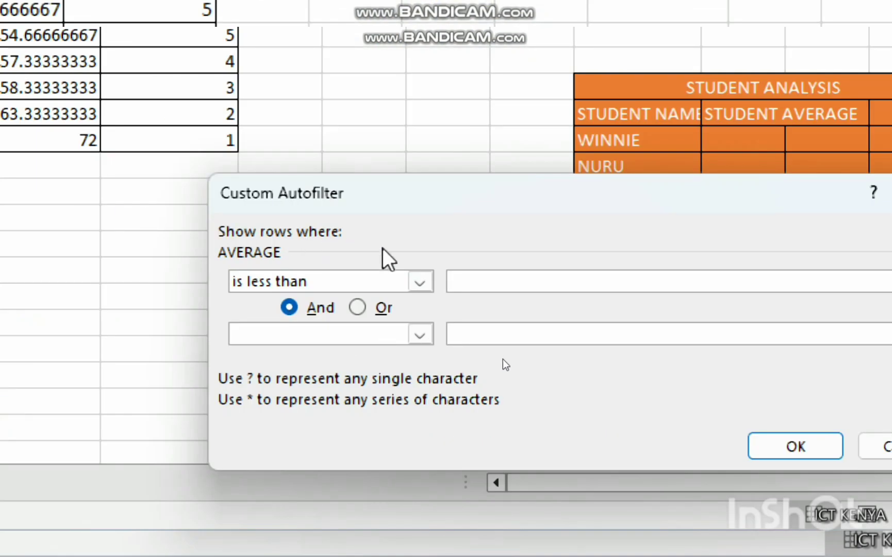
text(60)
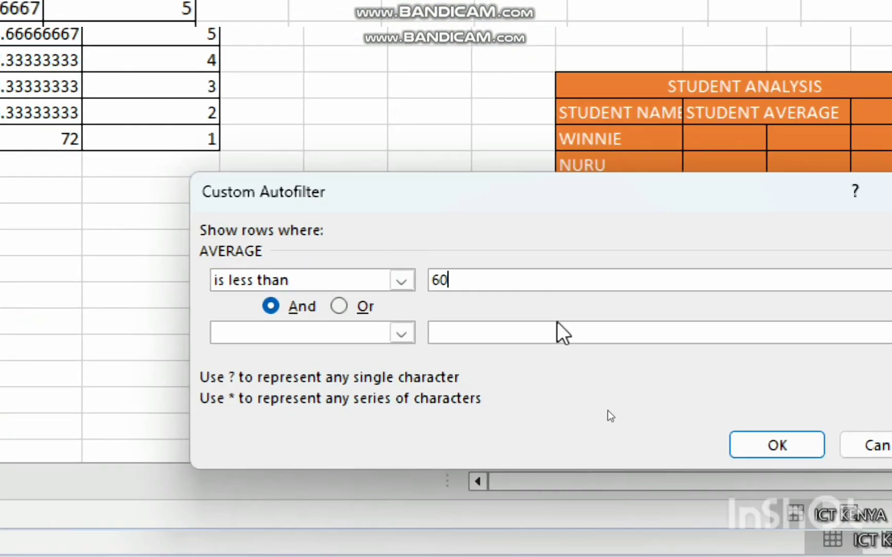
click(746, 438)
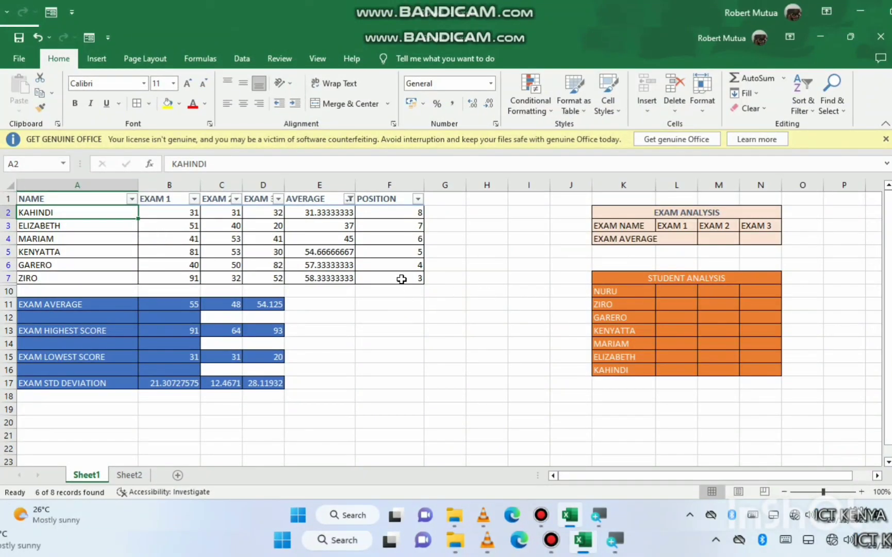
Step: Select the filtered POSITION values and undo the filter on the AVERAGE column
drag(402, 279, 402, 217)
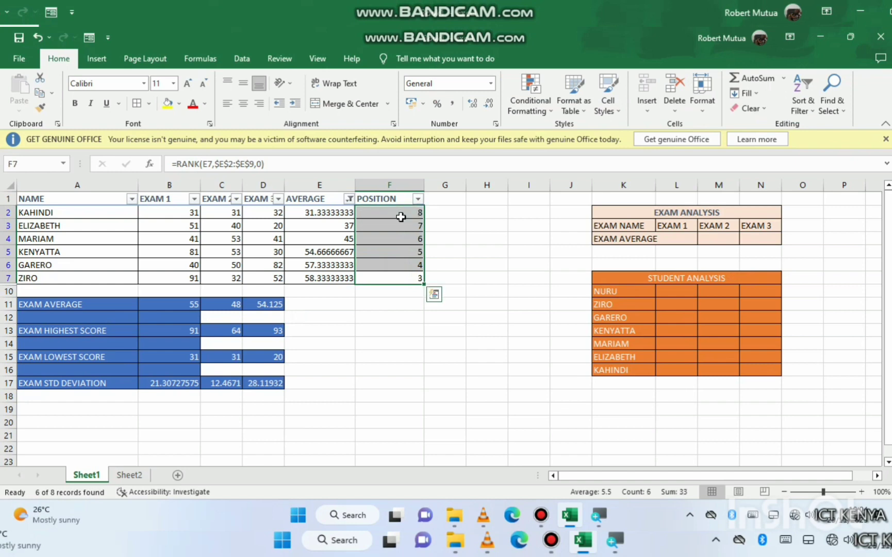
key(ctrl+z)
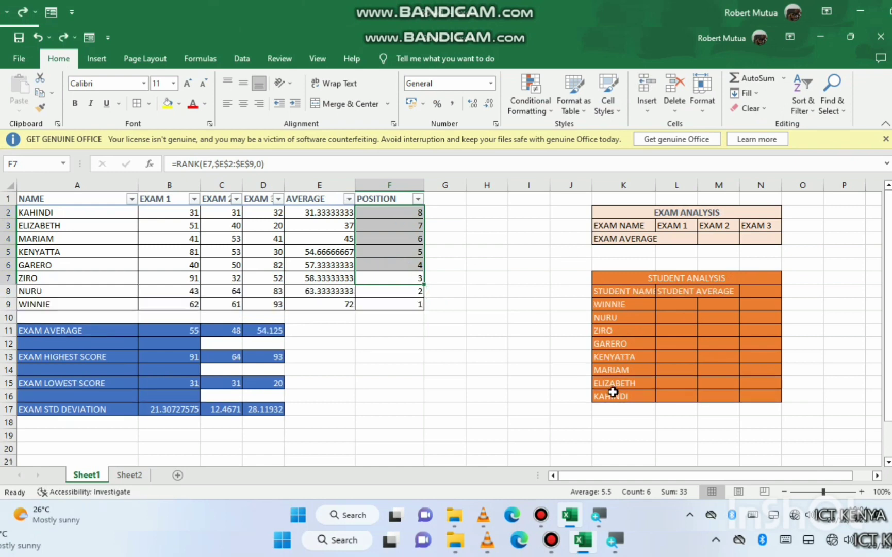
Step: Check the charts and graphs topic in the Sheet2 list and return to the student table on Sheet1
click(140, 476)
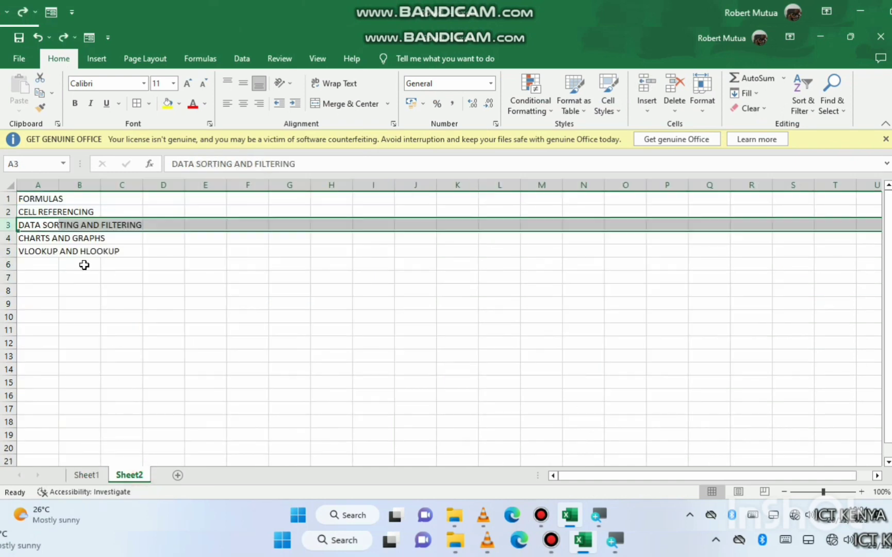
click(10, 238)
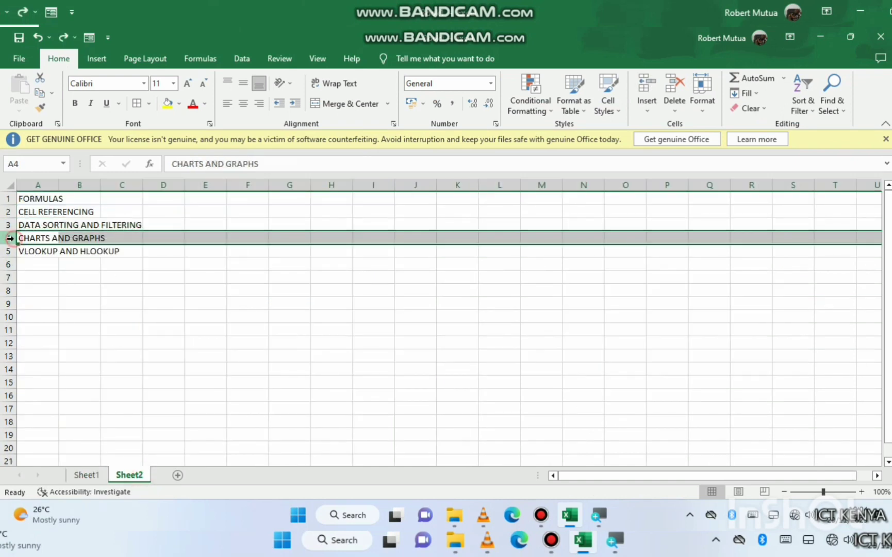
click(89, 475)
scroll(405, 345, down, 2)
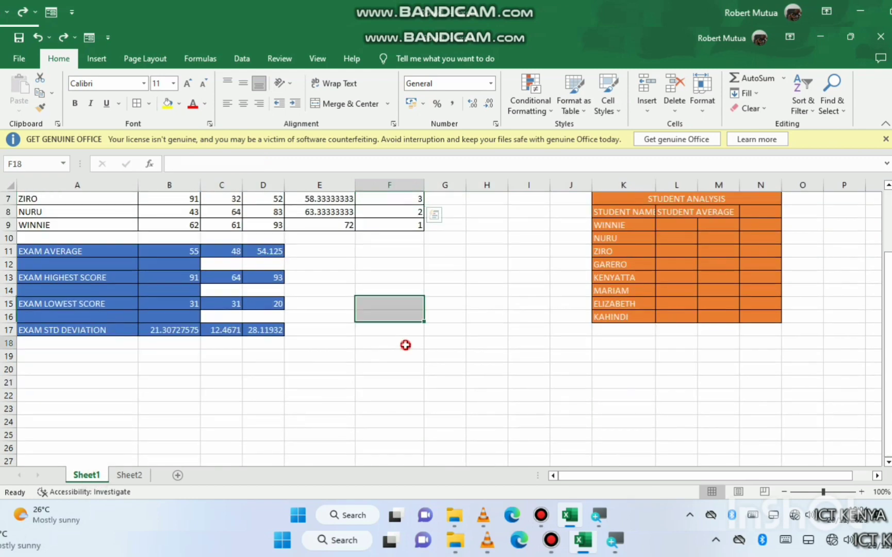
click(406, 342)
scroll(351, 305, up, 2)
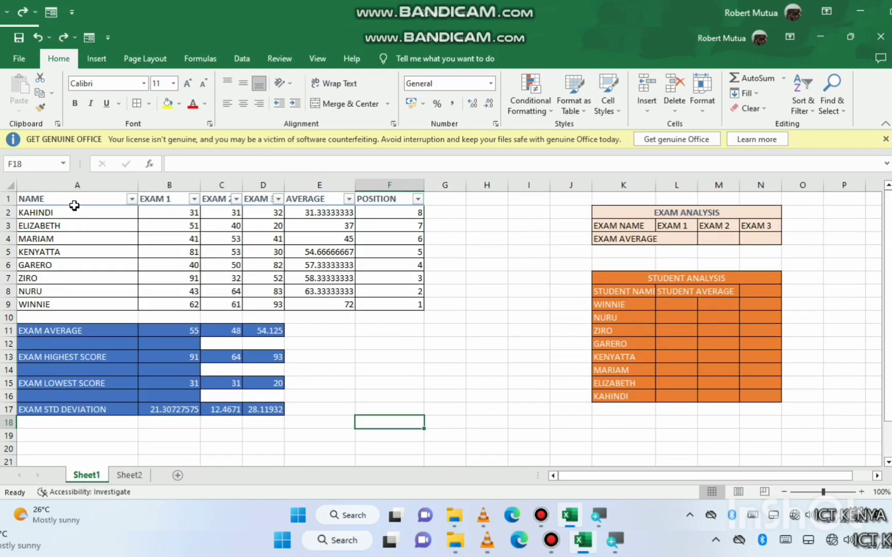
click(75, 185)
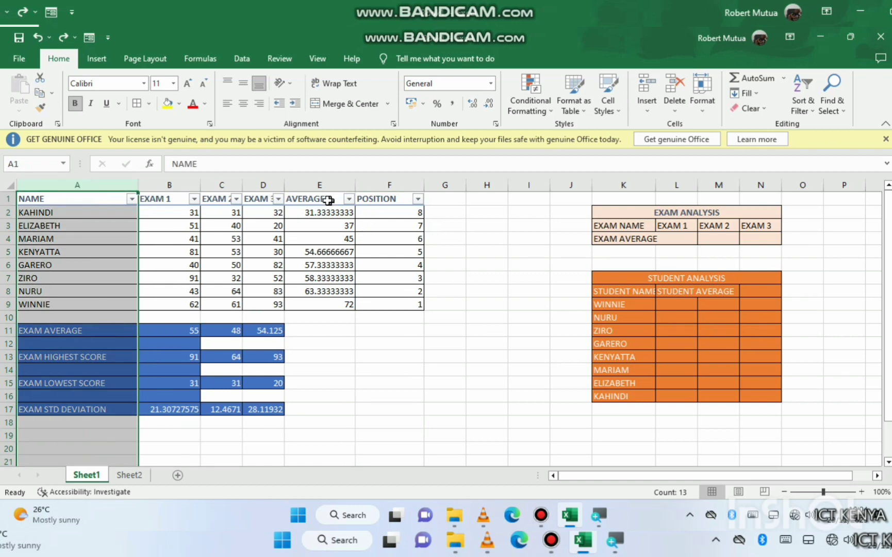
click(326, 185)
click(363, 370)
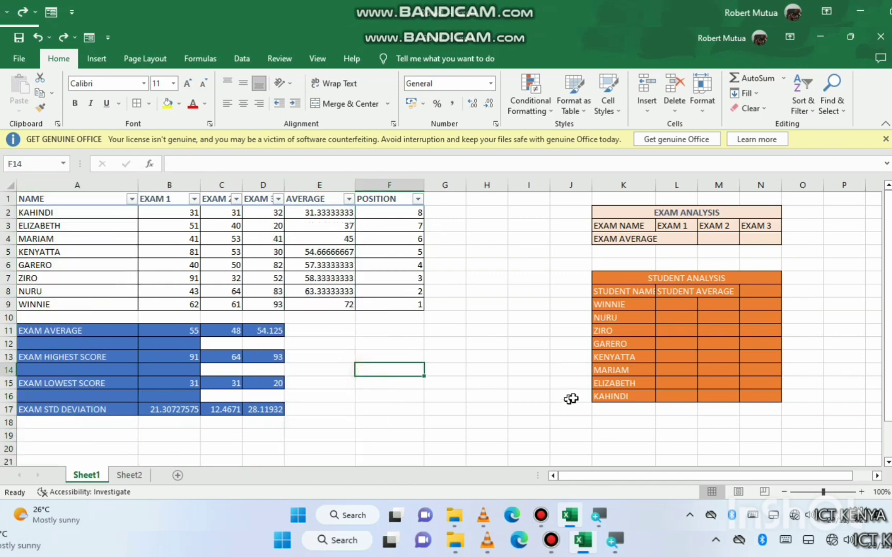
Step: Insert a 3-D pie chart from the student names in A1:A9 and the averages in E1:E9
drag(49, 199, 59, 302)
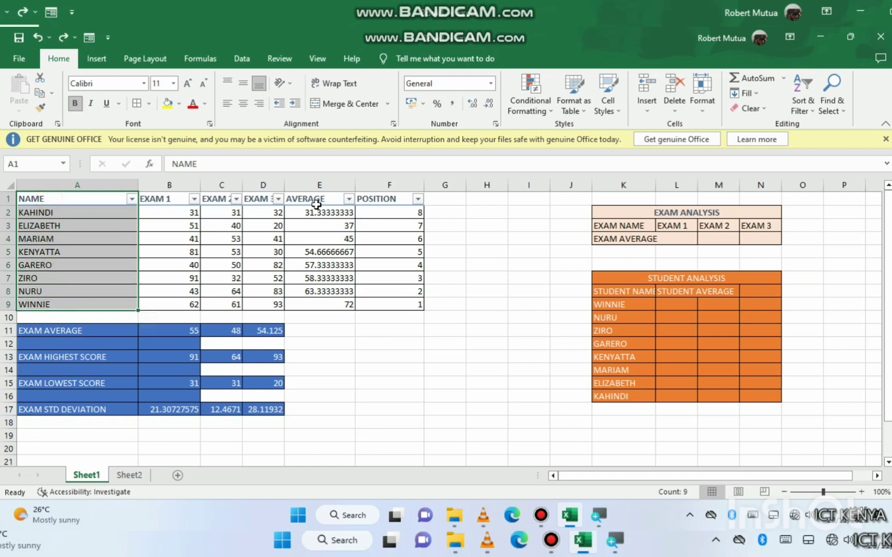
drag(319, 200, 320, 303)
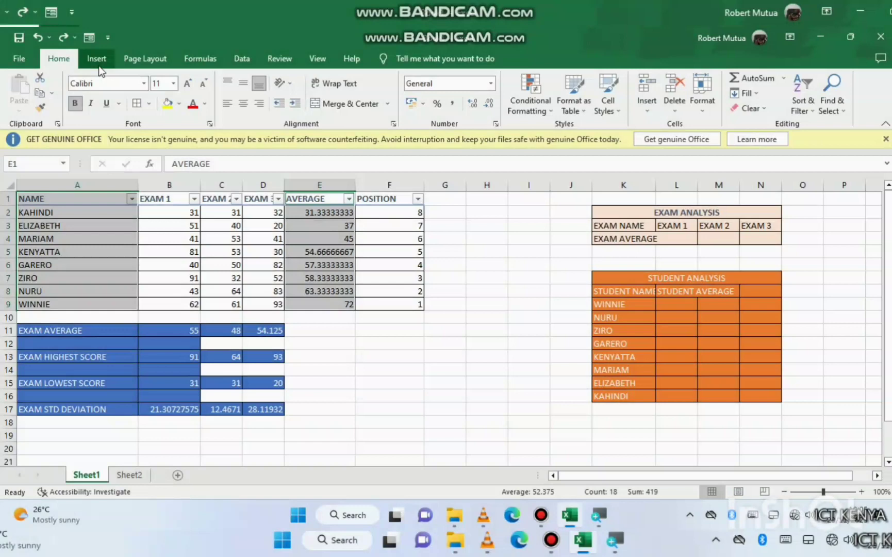
click(97, 58)
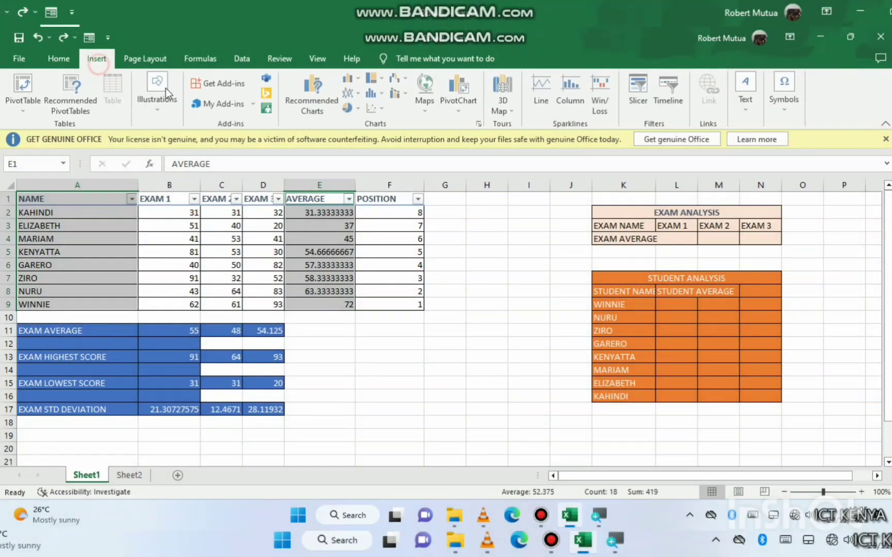
click(360, 108)
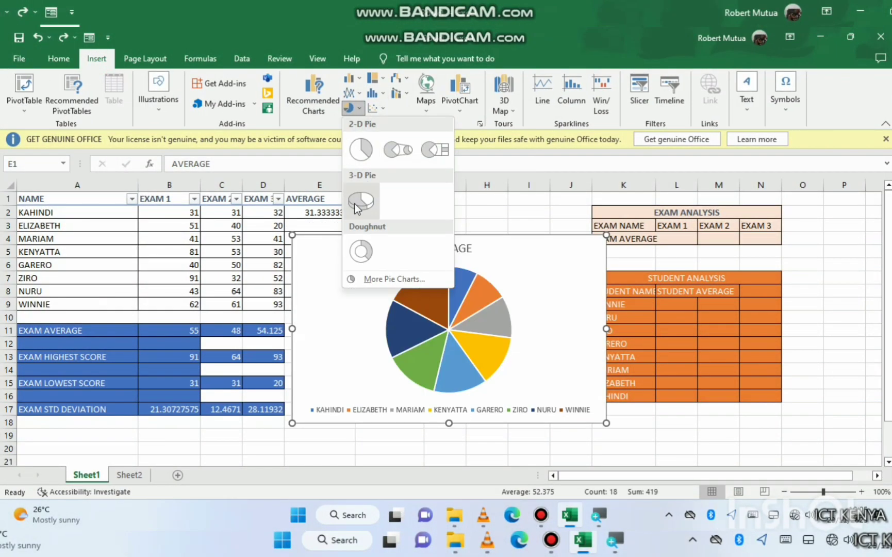
click(355, 204)
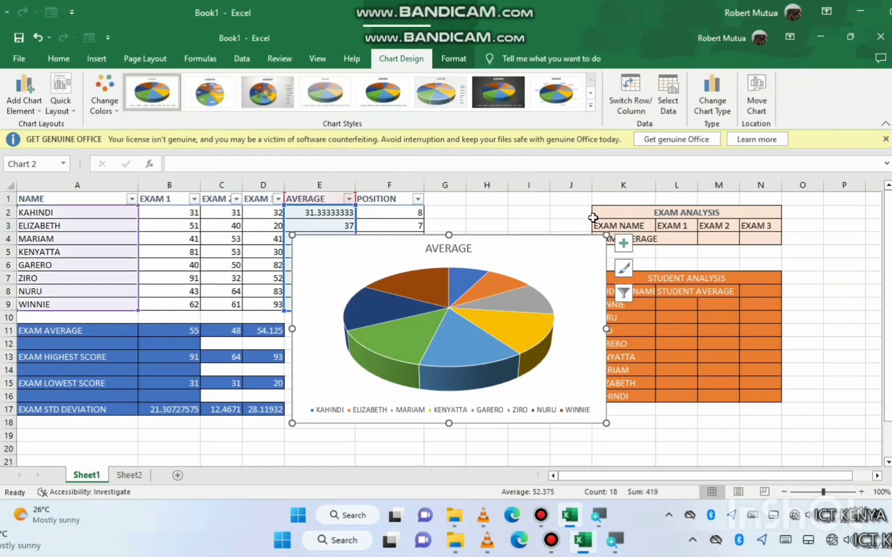
Step: Try several chart styles on the pie chart and apply the first style, keeping the name and percentage labels
click(564, 104)
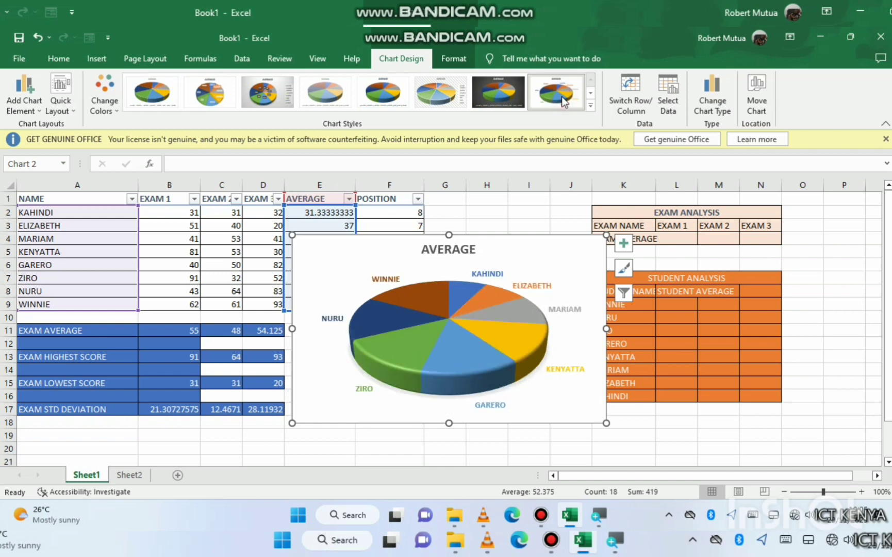
click(587, 98)
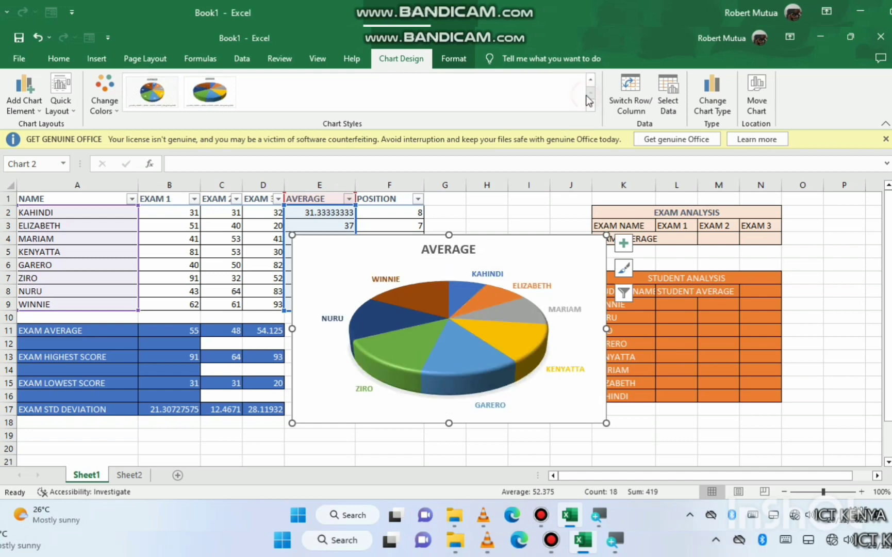
click(175, 96)
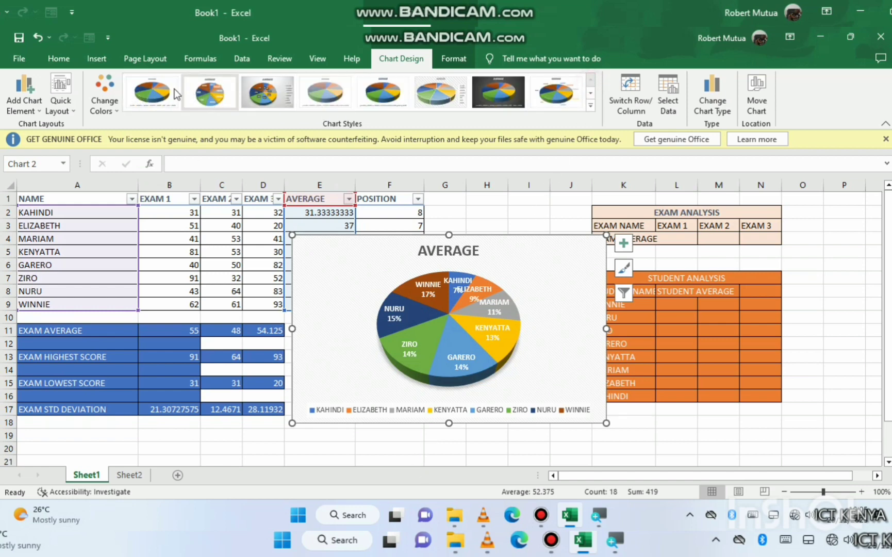
click(155, 95)
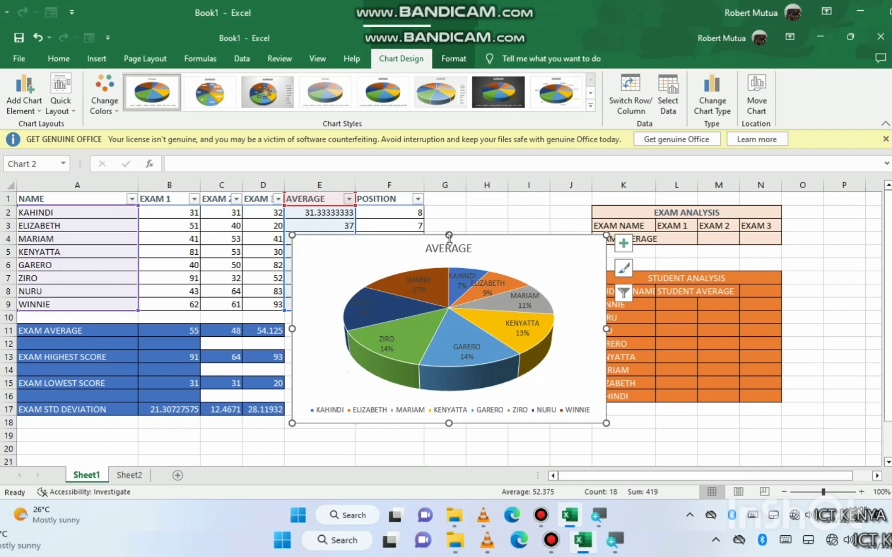
Step: Move the pie chart below the student table, beside the exam statistics block, and make it slightly narrower
mouse_move(456, 236)
mouse_down()
mouse_move(461, 380)
mouse_move(447, 331)
mouse_up()
drag(592, 332, 571, 339)
drag(485, 348, 500, 331)
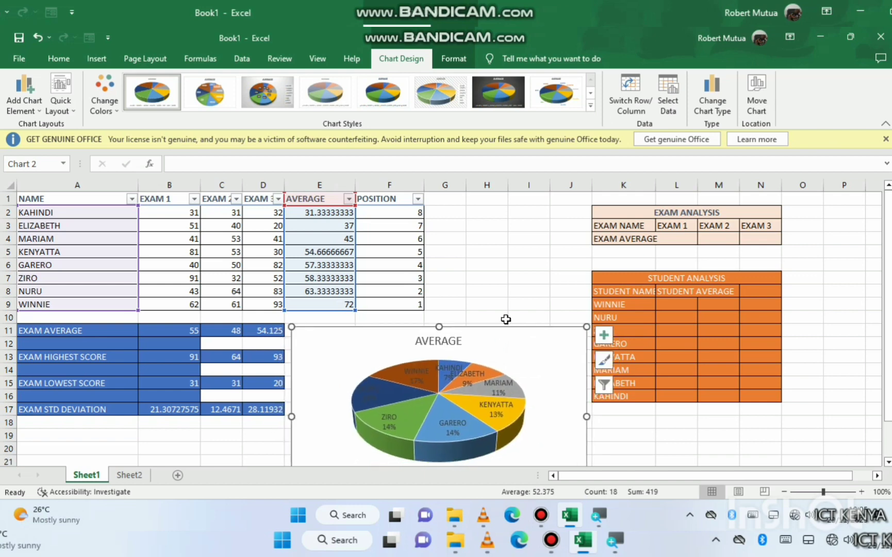
click(559, 279)
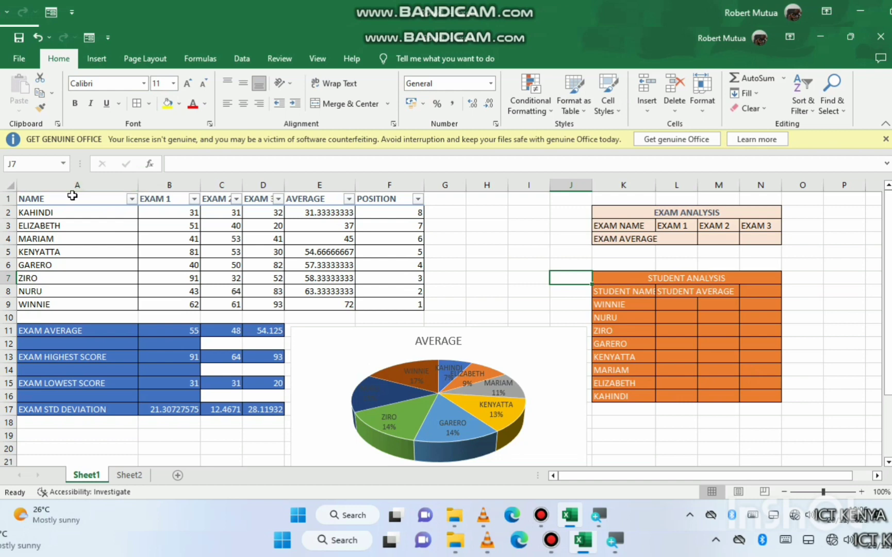
Step: Insert a 2-D line chart from the names and Exam 1 to Exam 3 scores in A1:D9 and shift it toward column A
drag(72, 199, 55, 305)
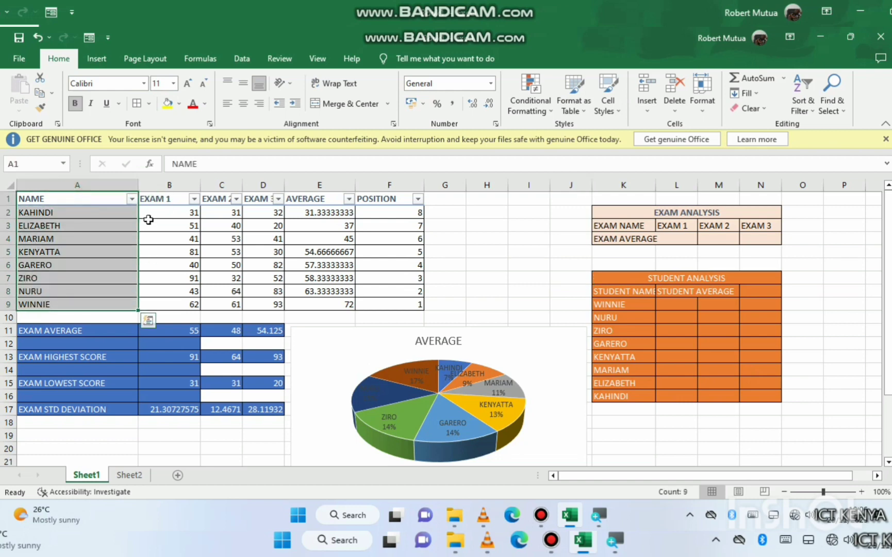
drag(161, 198, 177, 303)
drag(223, 199, 225, 304)
drag(266, 203, 263, 304)
click(101, 58)
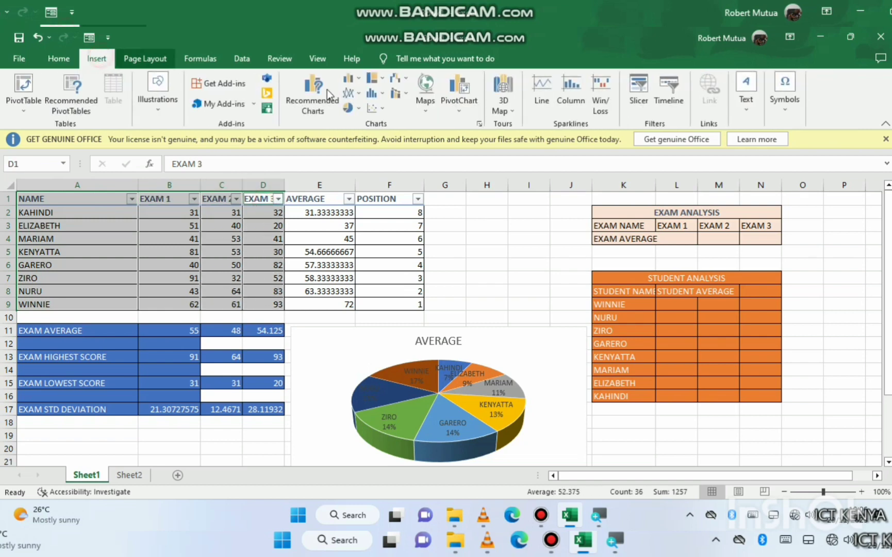
click(359, 94)
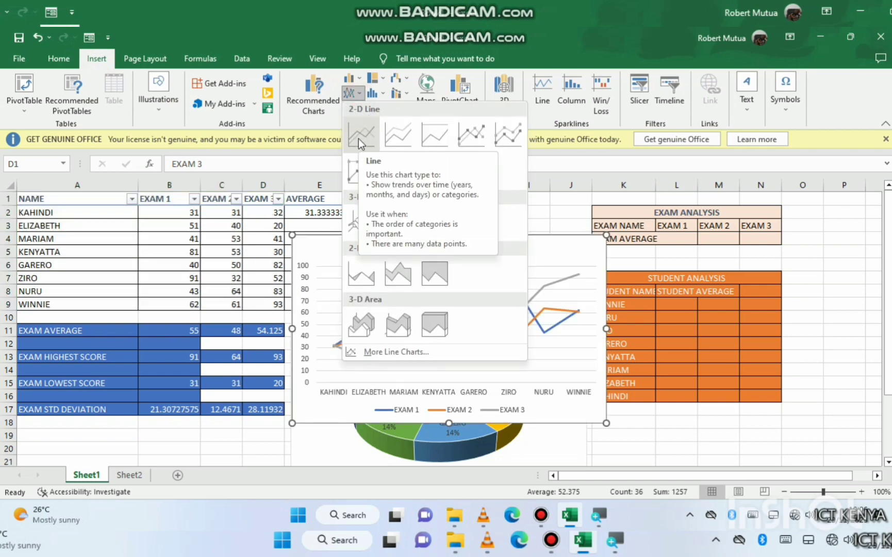
click(359, 138)
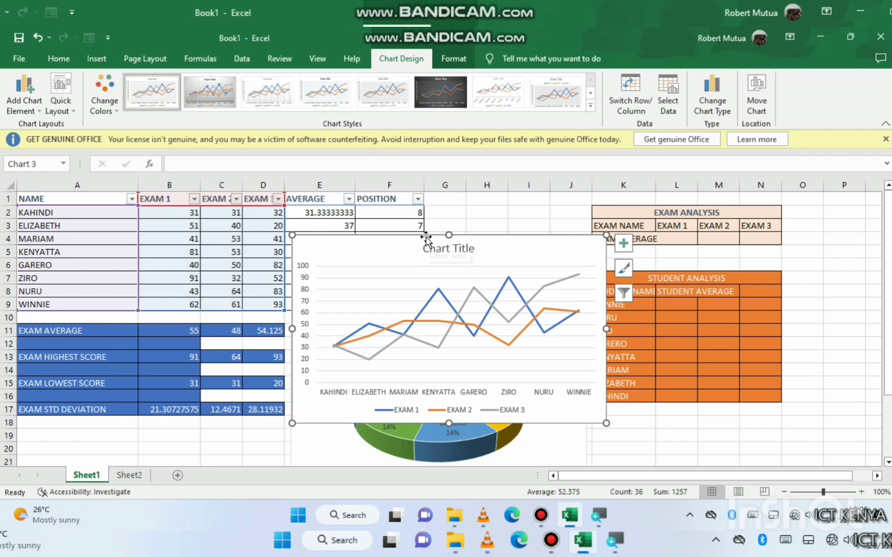
mouse_move(426, 238)
mouse_down()
mouse_move(621, 348)
mouse_move(677, 392)
mouse_move(285, 274)
mouse_move(166, 288)
mouse_move(224, 247)
mouse_move(222, 234)
mouse_up()
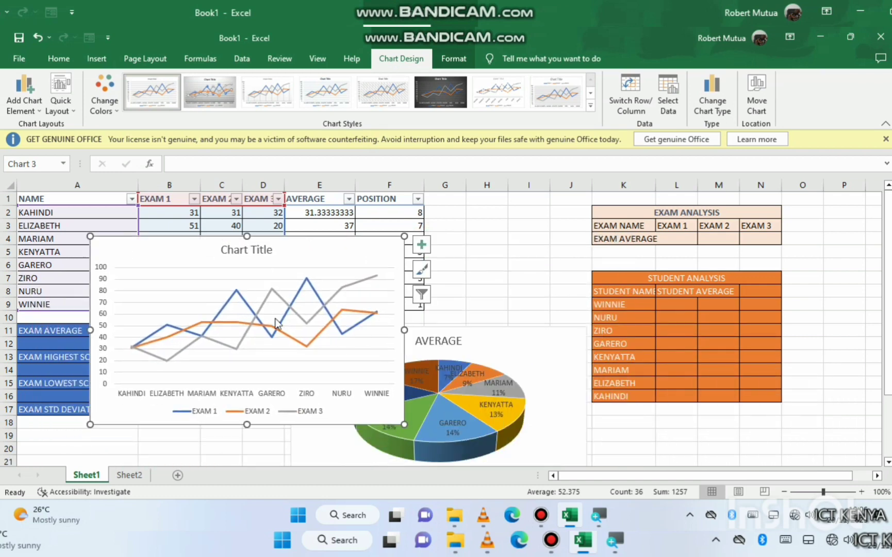
Step: Replace the line chart's placeholder title with "Exam Analysis"
click(246, 250)
right_click(249, 255)
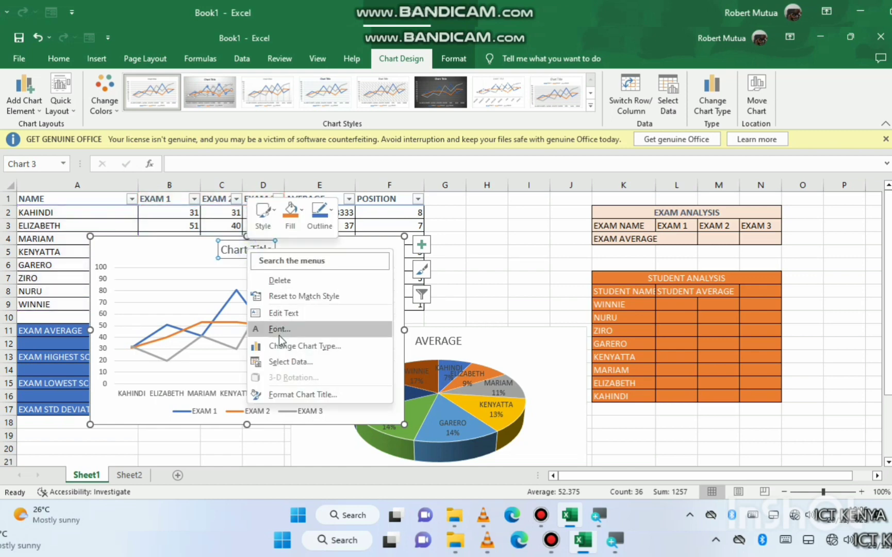
click(291, 313)
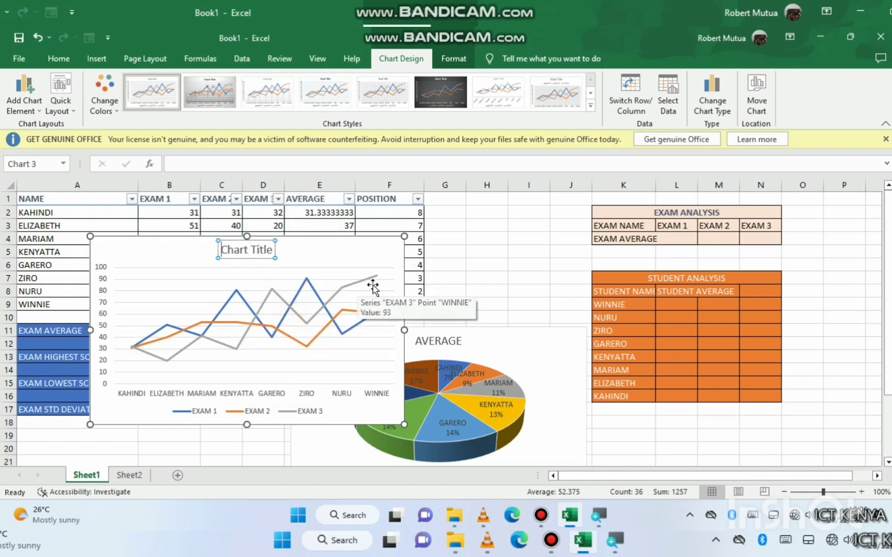
key(Delete)
key(Delete)
key(Delete)
key(Delete)
key(Delete)
key(Delete)
key(Delete)
key(Delete)
key(Delete)
key(Delete)
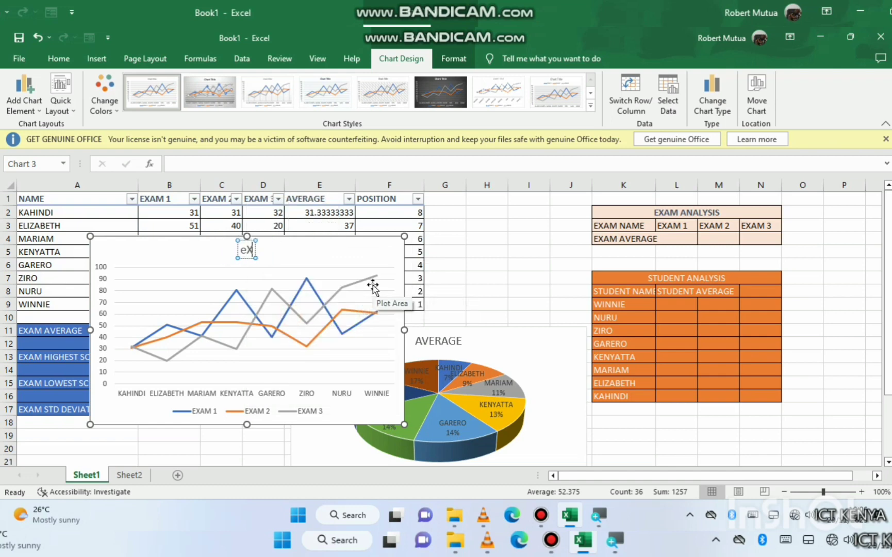
text(XAM)
key(BackSpace)
key(BackSpace)
key(BackSpace)
key(BackSpace)
text(Exam A)
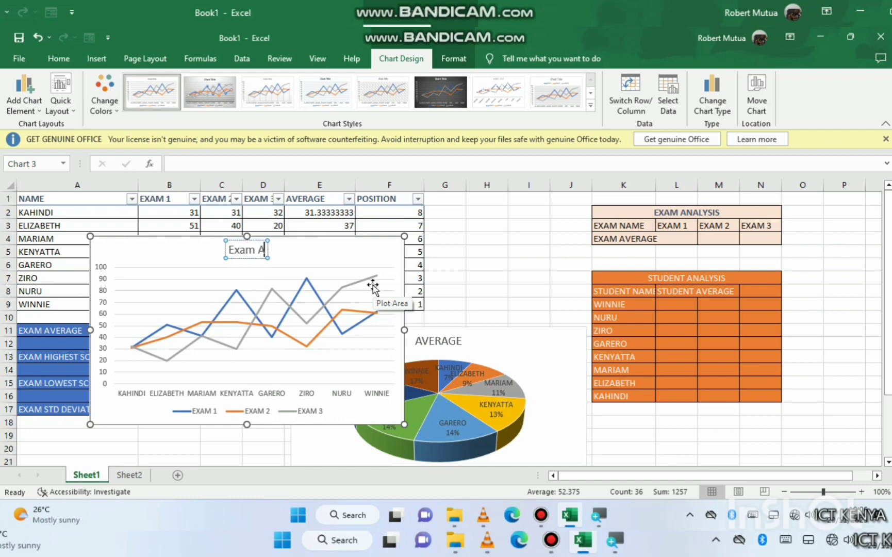
text(nalysi)
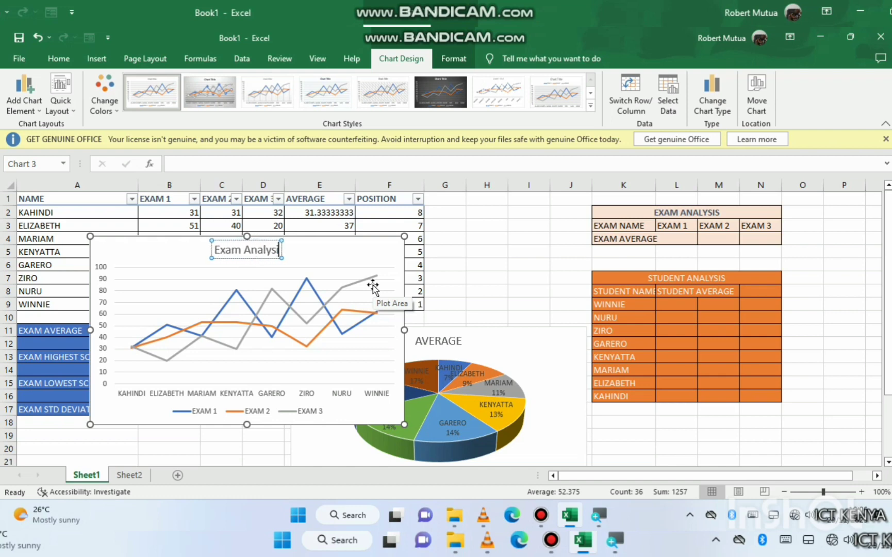
text(s)
click(551, 292)
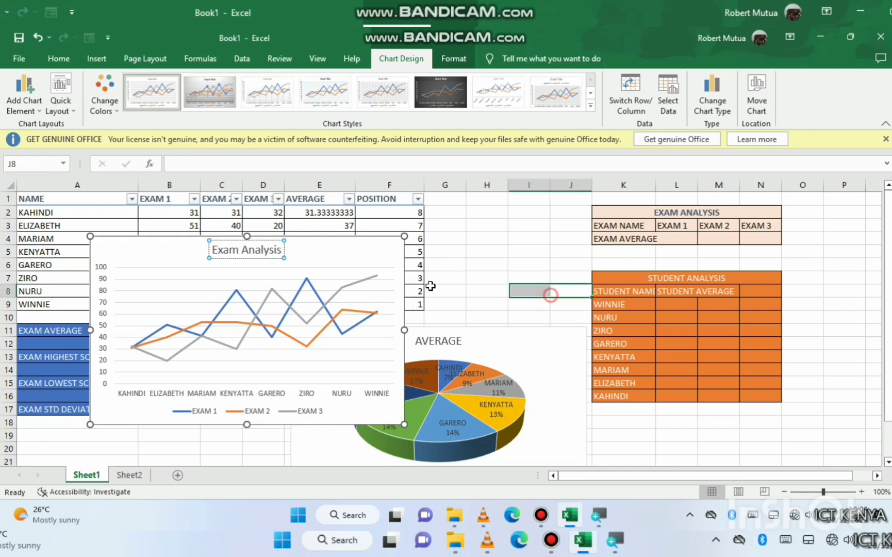
Step: Move the Exam Analysis line chart to the free area just below the STUDENT ANALYSIS table
drag(343, 243, 557, 404)
scroll(556, 404, down, 4)
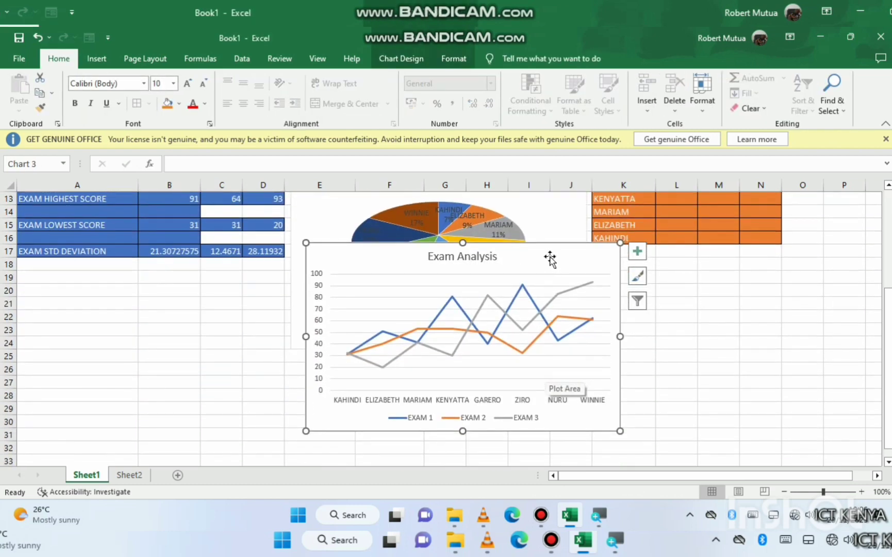
drag(548, 244, 782, 271)
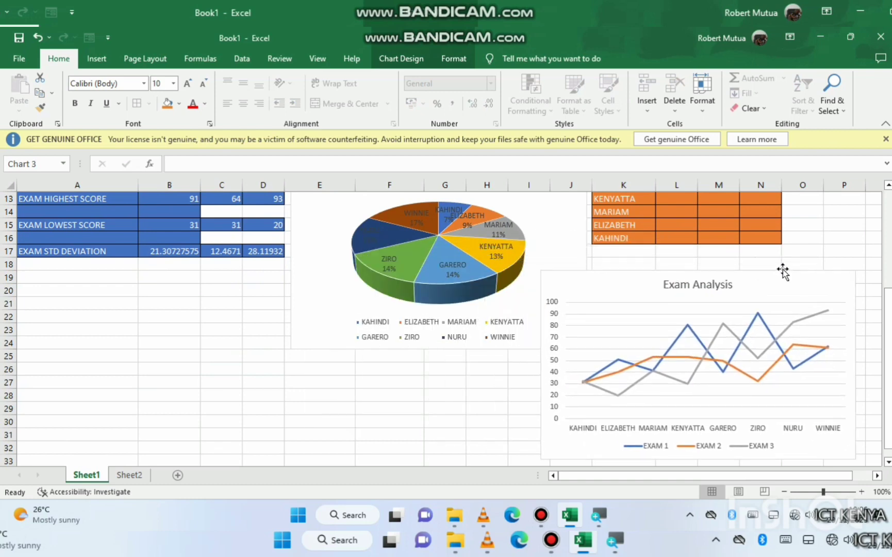
scroll(455, 246, up, 4)
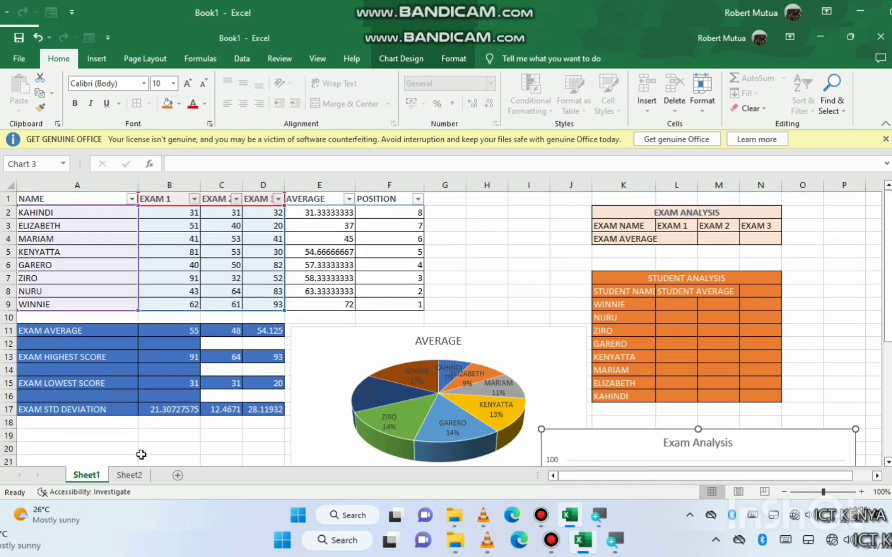
Step: Check the VLOOKUP AND HLOOKUP topic in row 5 of Sheet2, and return to Sheet1
click(130, 474)
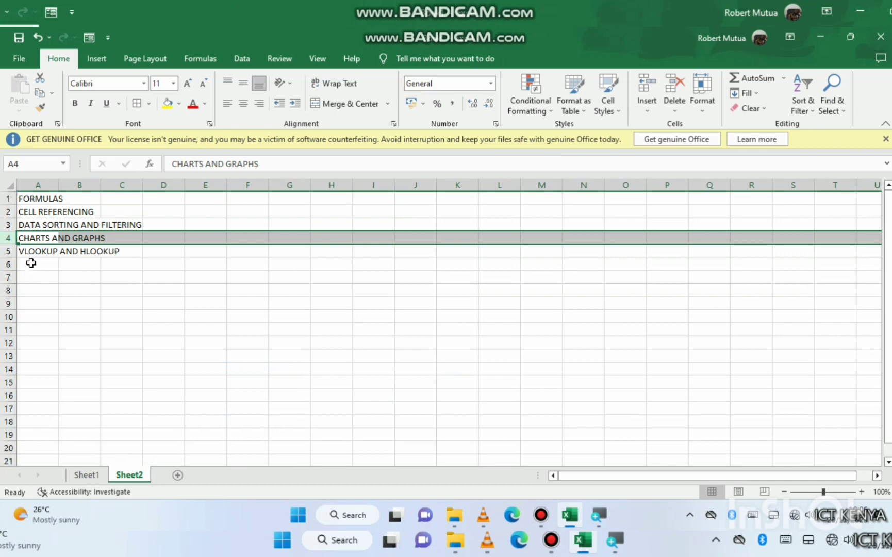
click(11, 252)
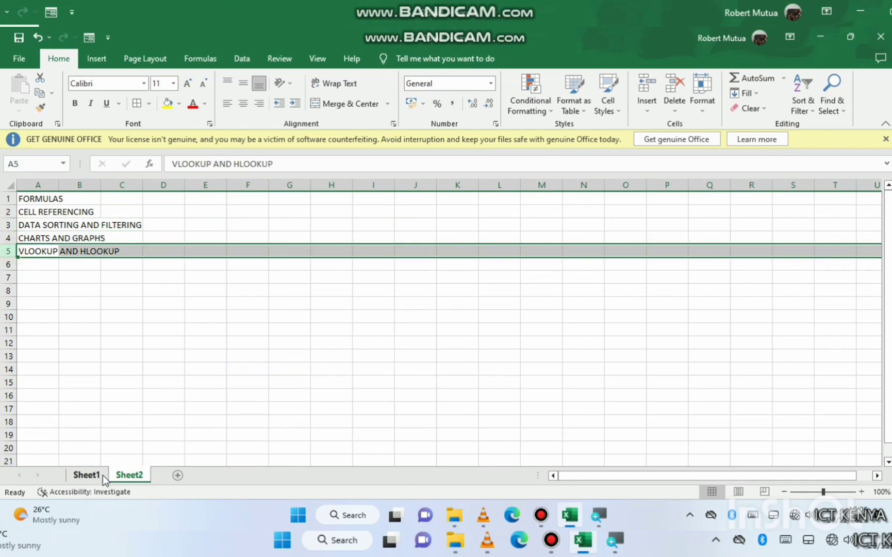
click(86, 475)
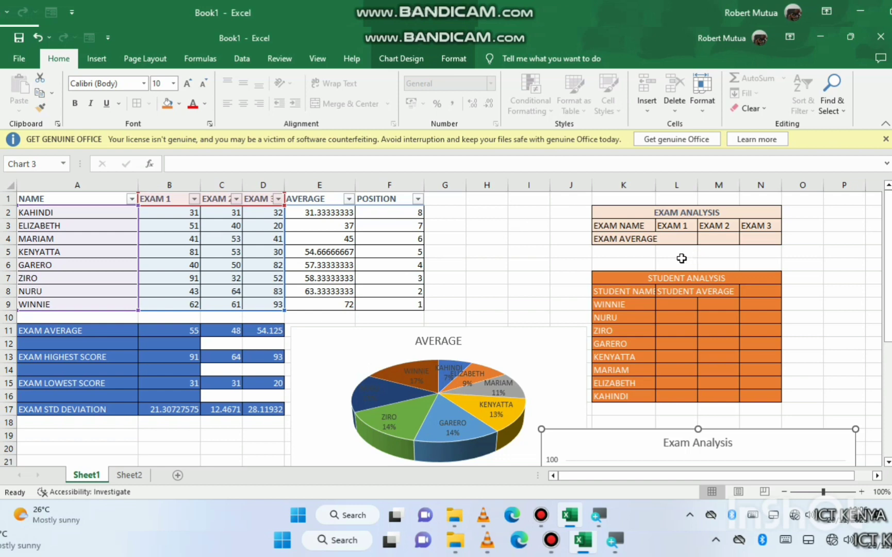
Step: Examine the EXAM ANALYSIS table's exam headings and the empty EXAM AVERAGE cells under Exam 1 to Exam 3
click(666, 238)
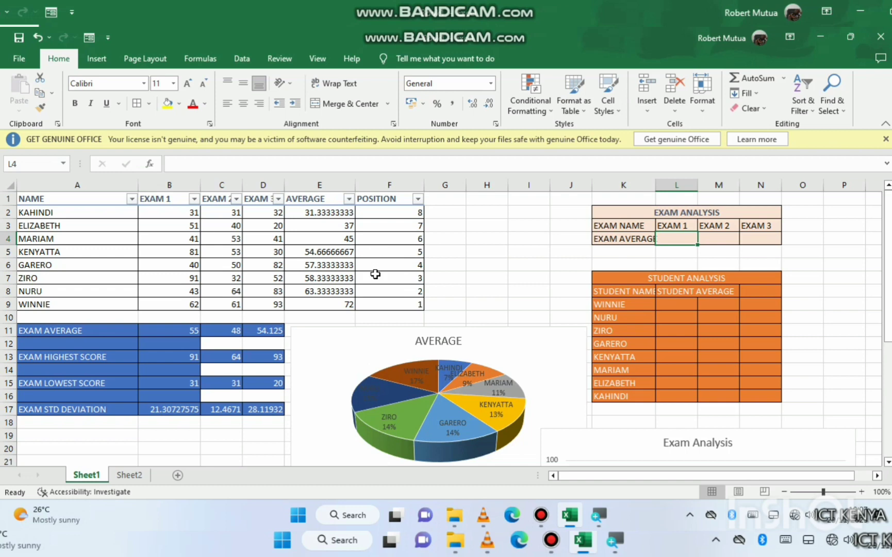
click(662, 212)
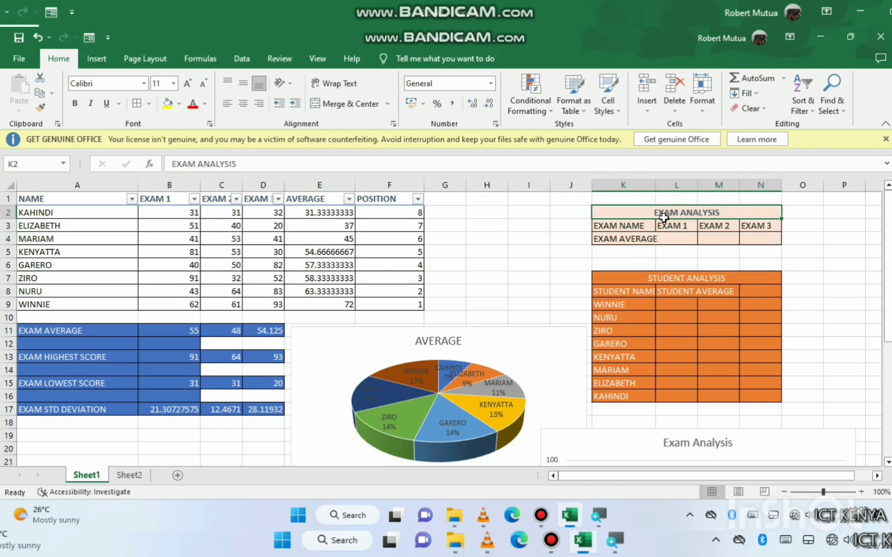
drag(663, 217, 665, 238)
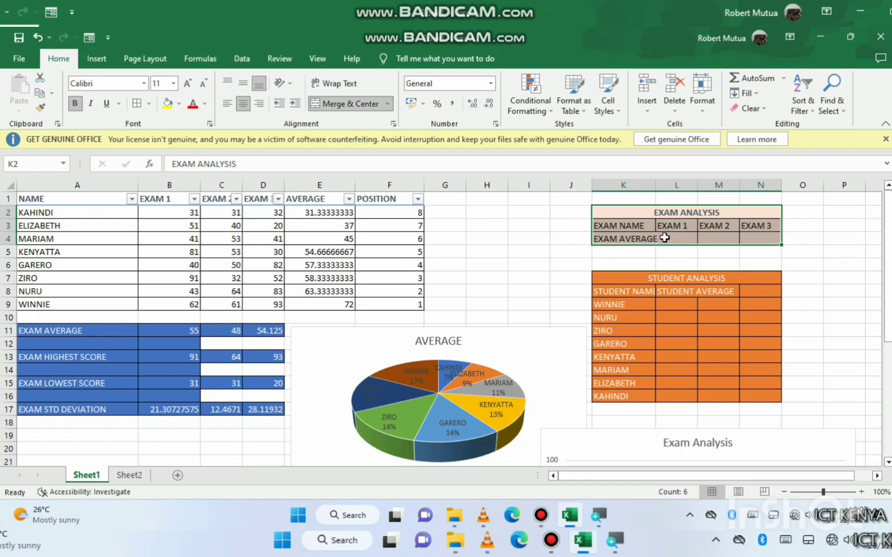
click(627, 226)
click(687, 227)
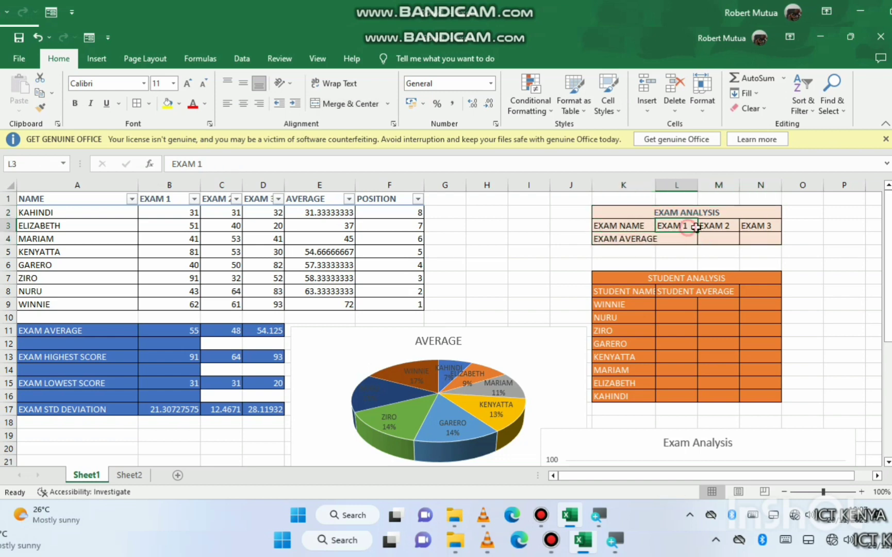
click(727, 225)
click(750, 225)
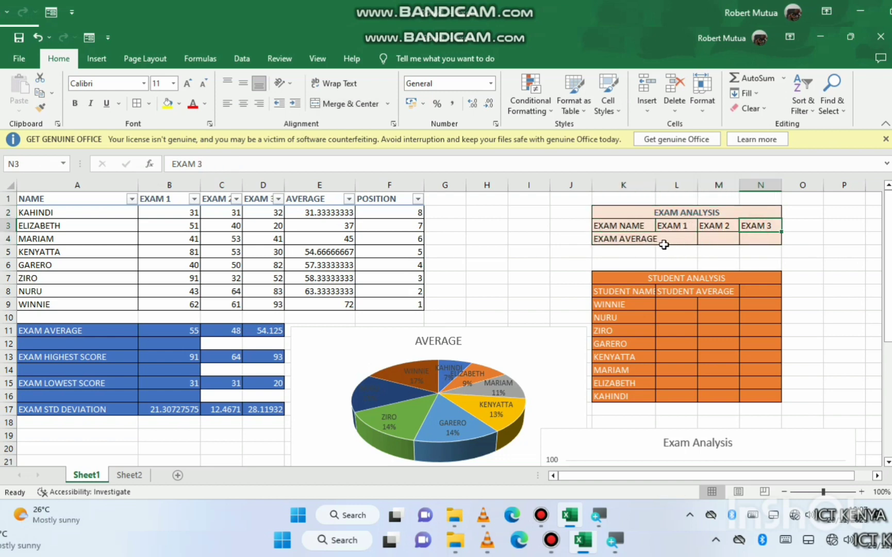
click(633, 239)
click(669, 239)
click(704, 238)
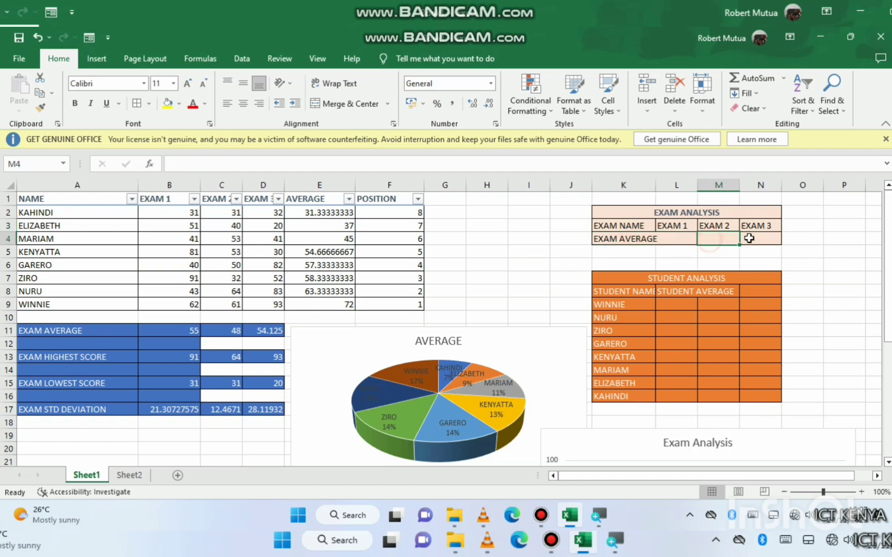
click(761, 238)
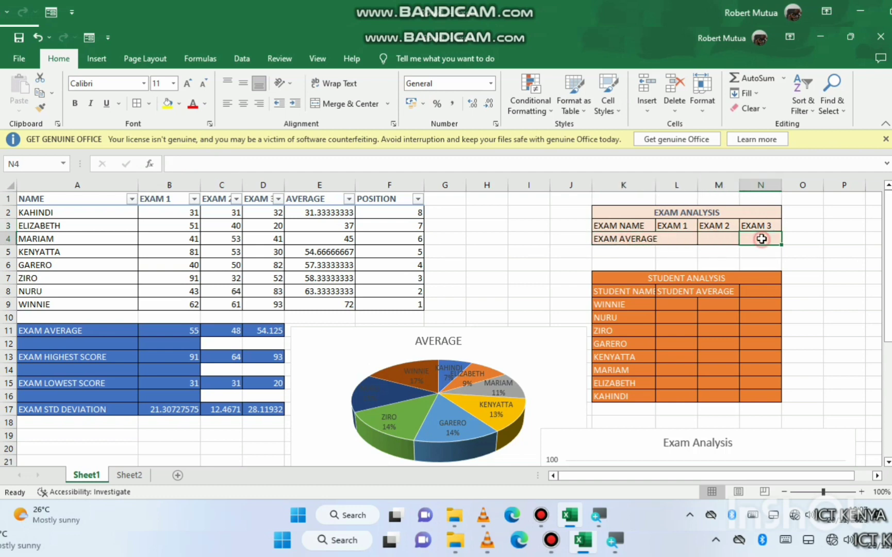
Step: Begin an HLOOKUP formula in L4 with the EXAM 1 heading in L3 as the lookup value
click(668, 239)
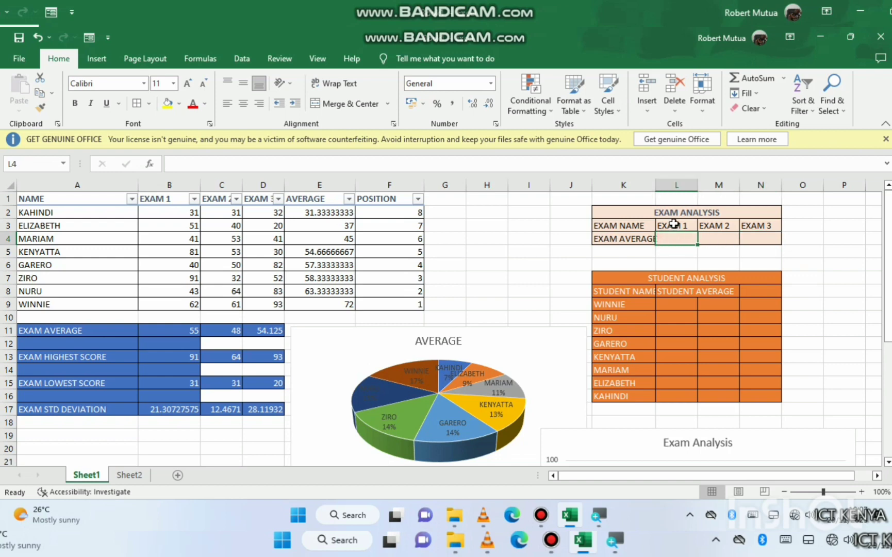
text(=)
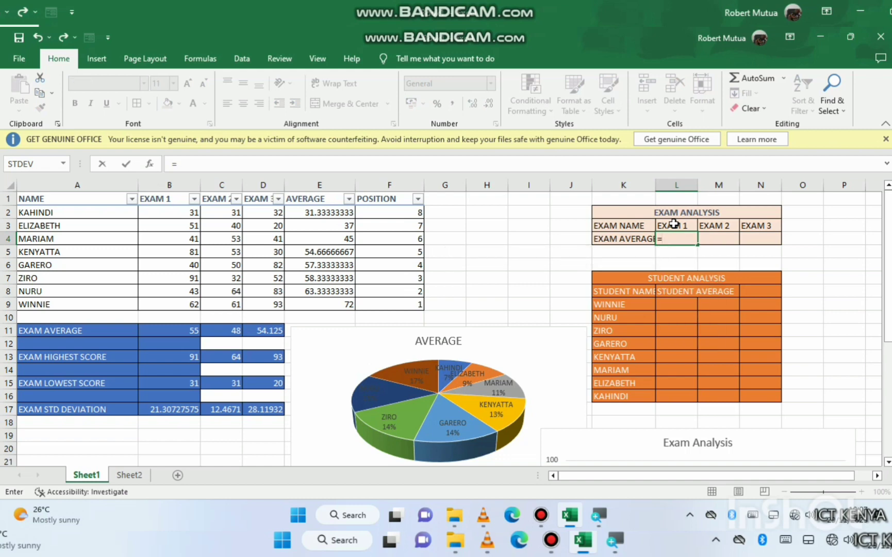
text(looku)
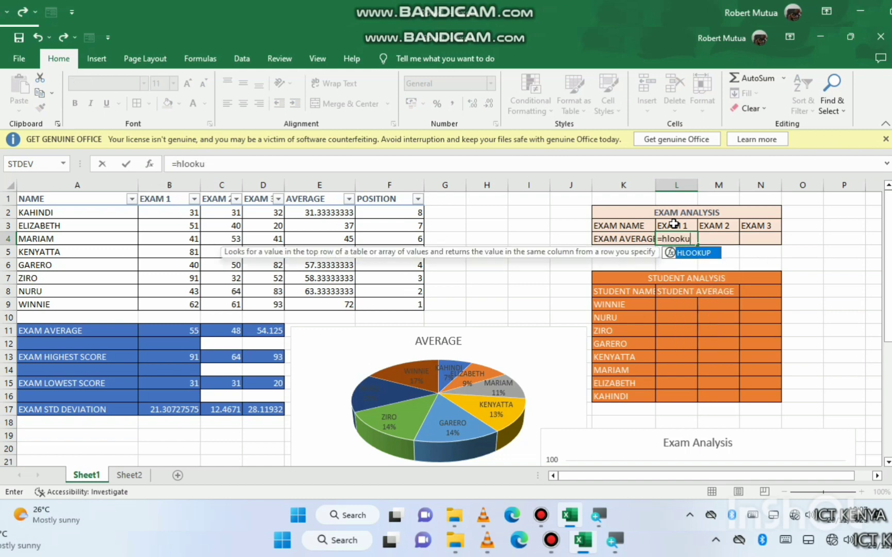
text(p()
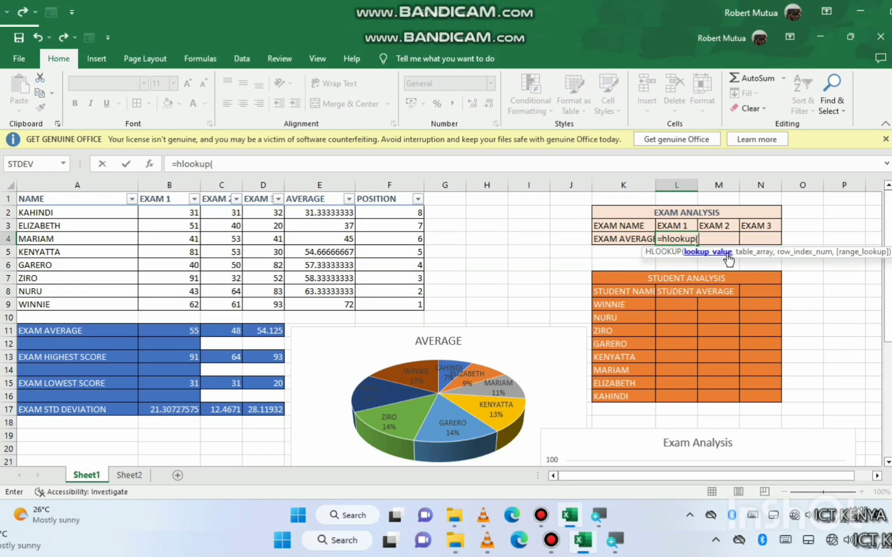
click(676, 225)
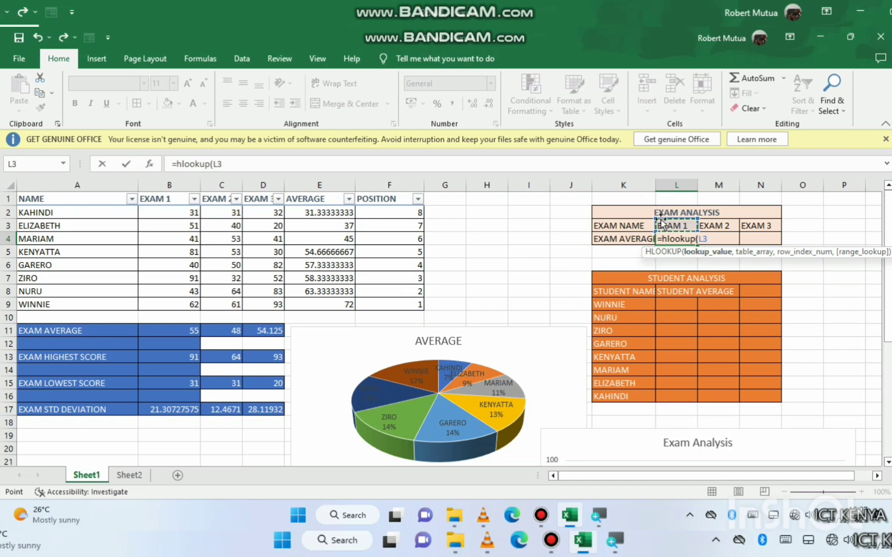
text(,)
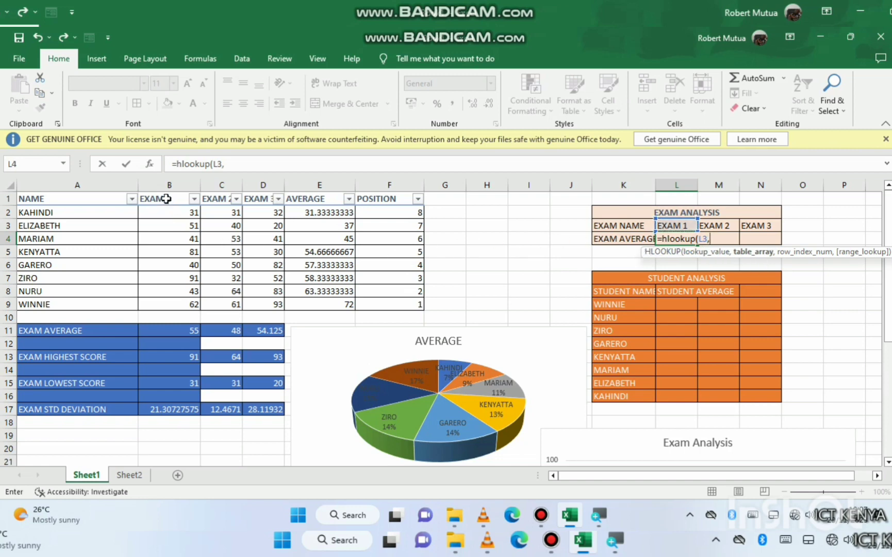
drag(166, 198, 267, 303)
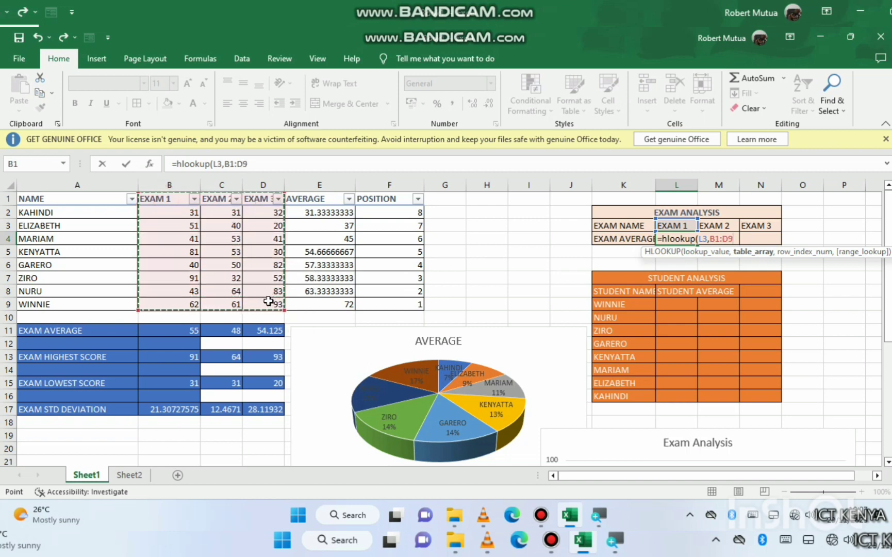
text(,)
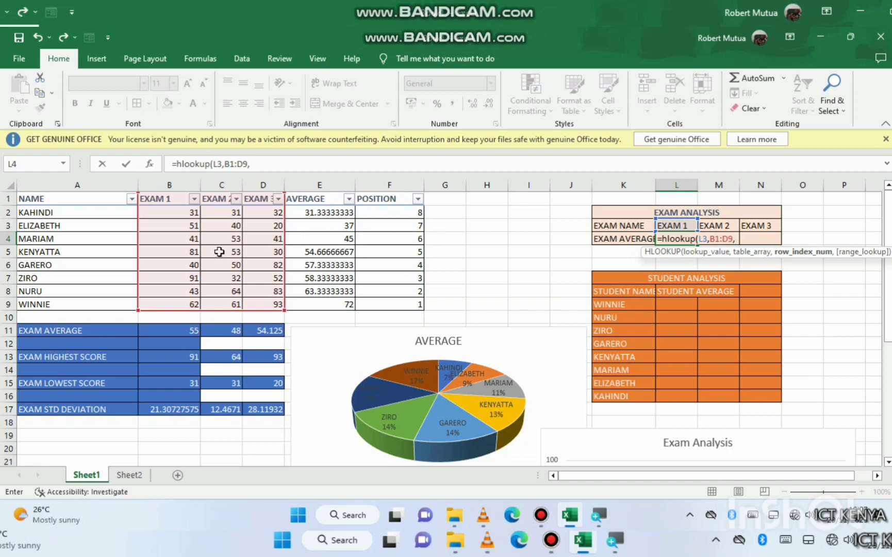
key(BackSpace)
key(BackSpace)
key(BackSpace)
key(BackSpace)
key(BackSpace)
key(BackSpace)
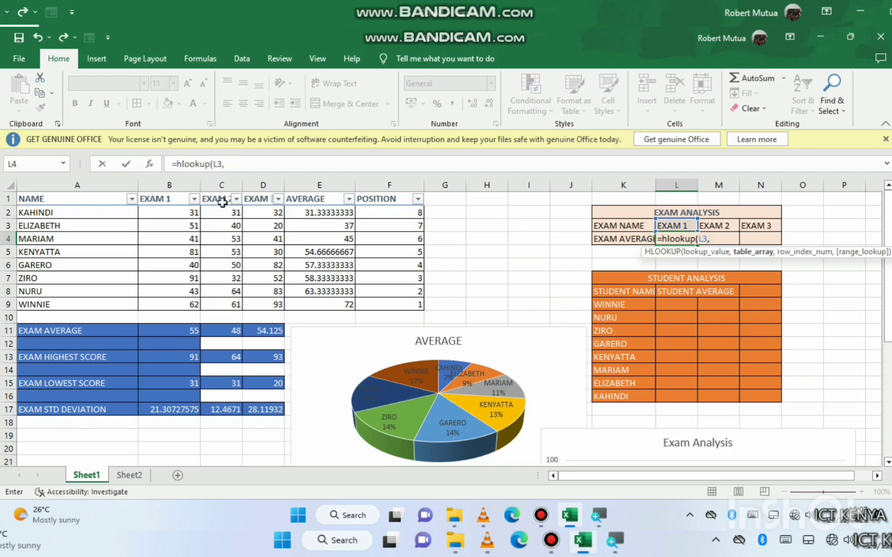
Step: Complete the HLOOKUP with table array B1:D11, row index 11 and FALSE for exact match, and copy it across to N4
drag(170, 198, 261, 331)
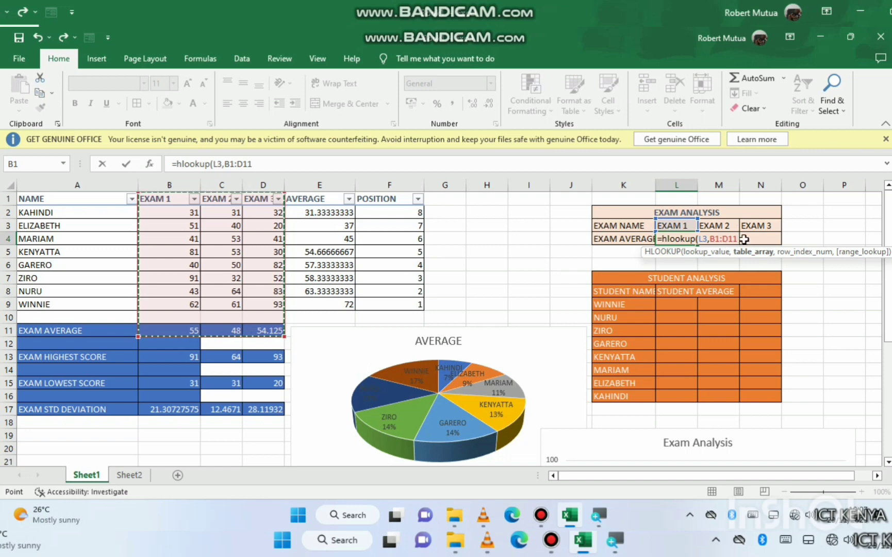
text(,1)
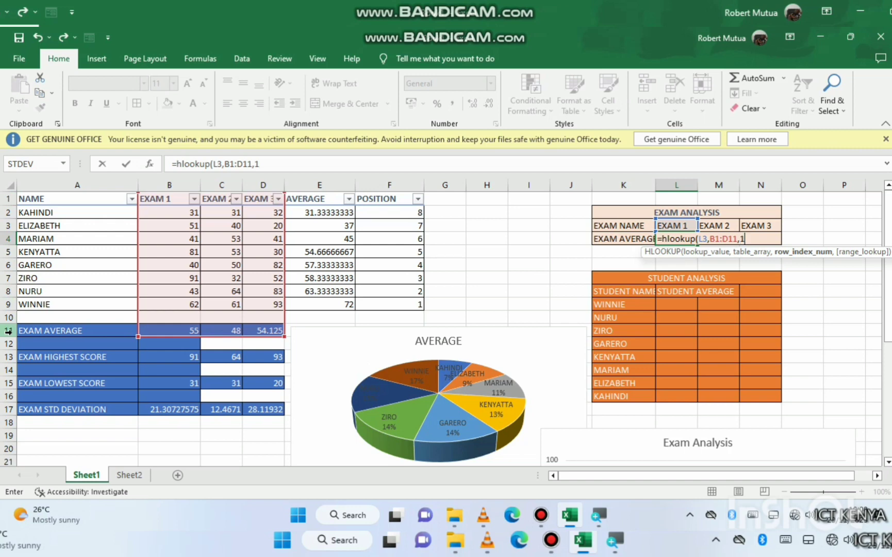
text(1,)
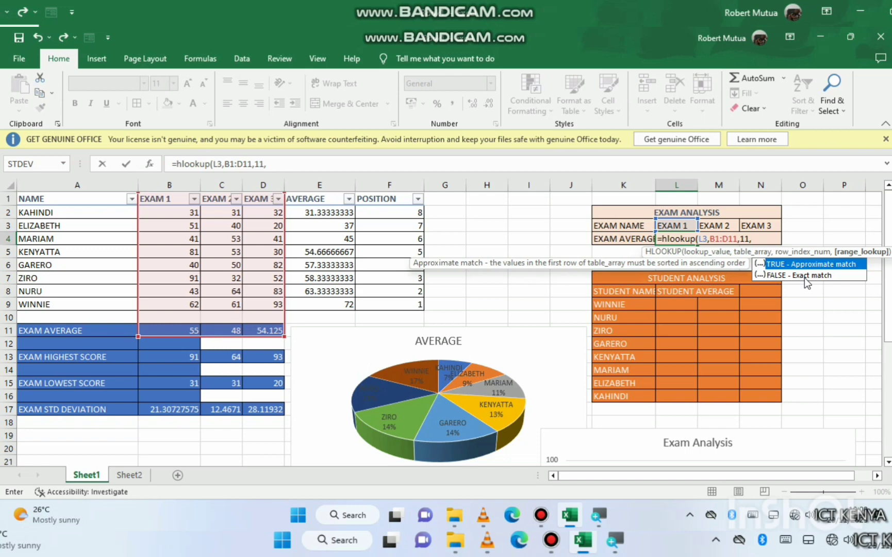
text(FALSE))
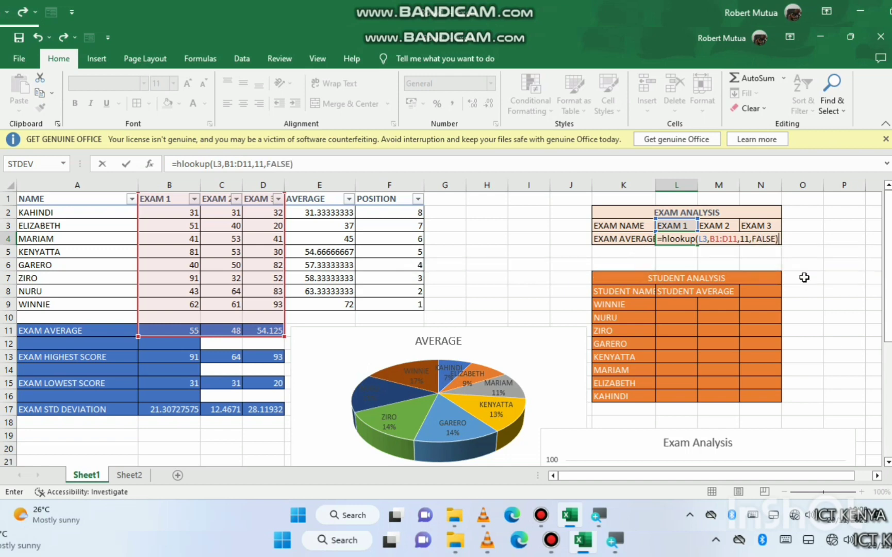
key(Return)
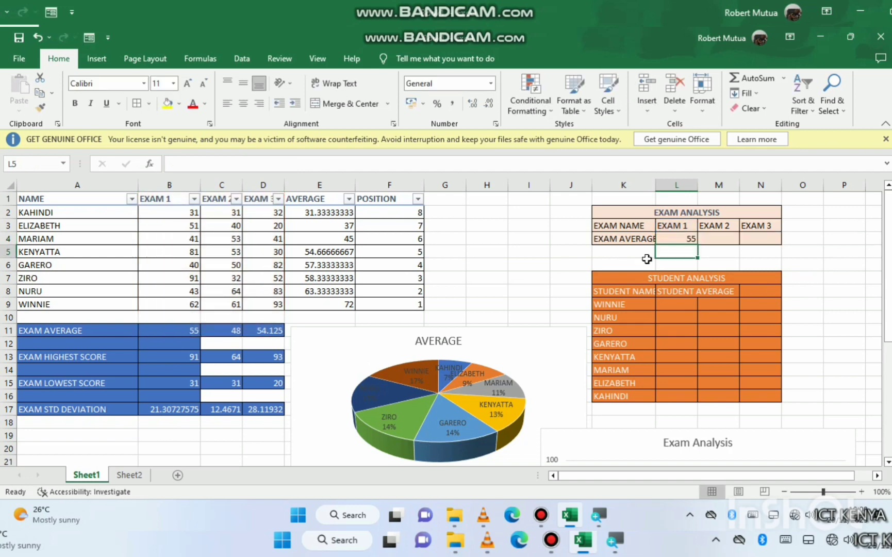
click(664, 241)
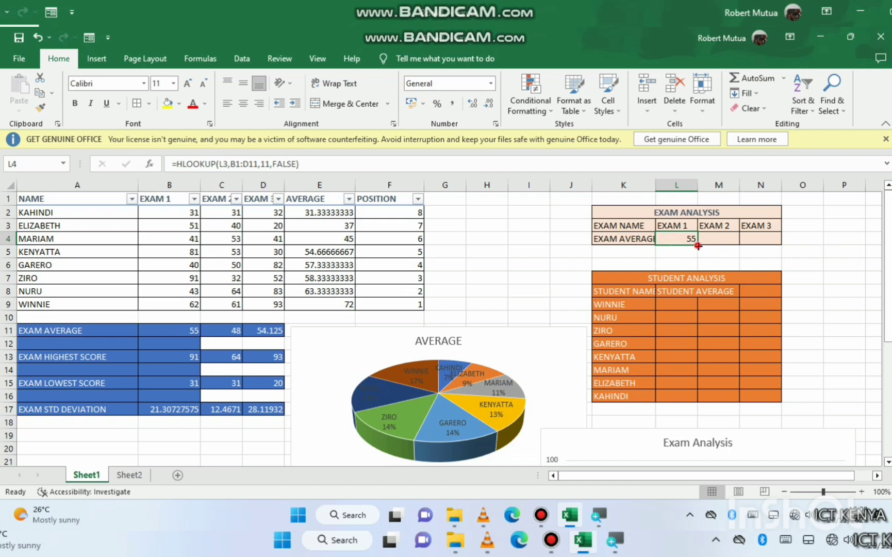
drag(697, 245, 762, 240)
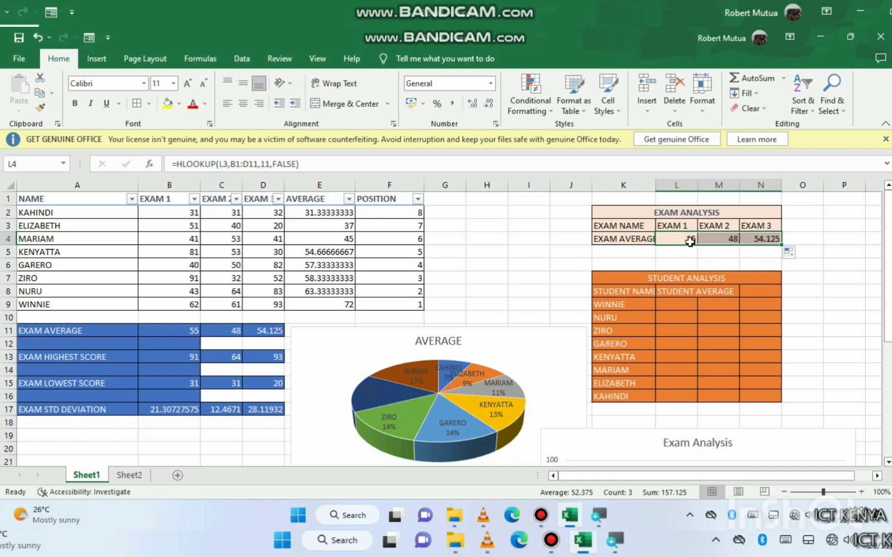
Step: Compare the HLOOKUP table arrays in L4 and M4 against the exam score range B2:D9
click(730, 241)
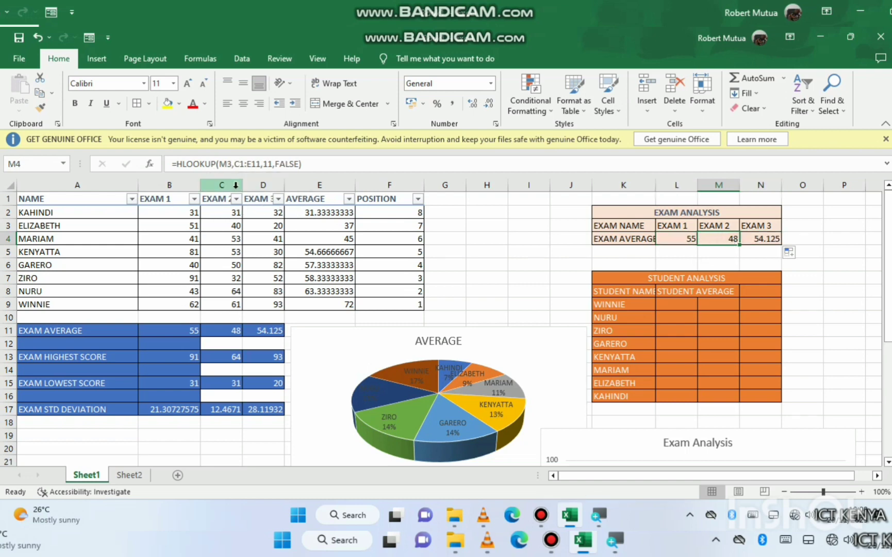
click(679, 239)
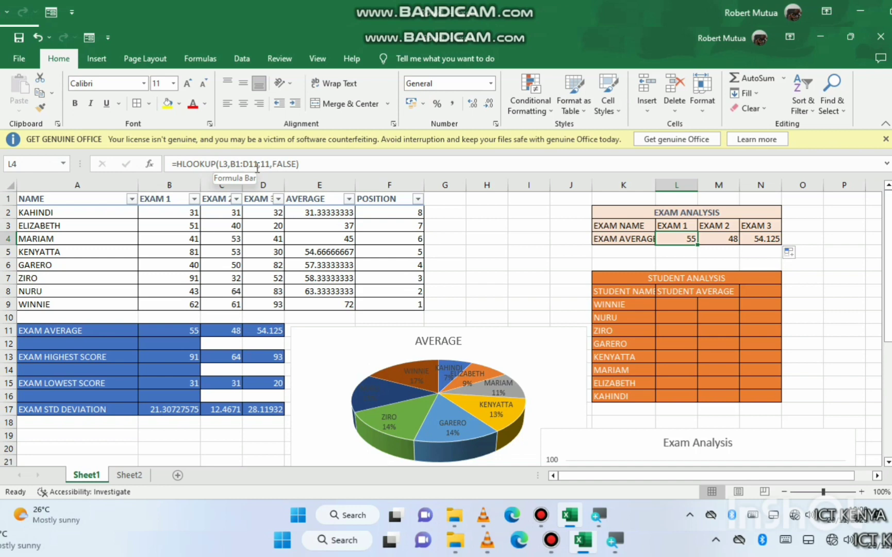
click(725, 240)
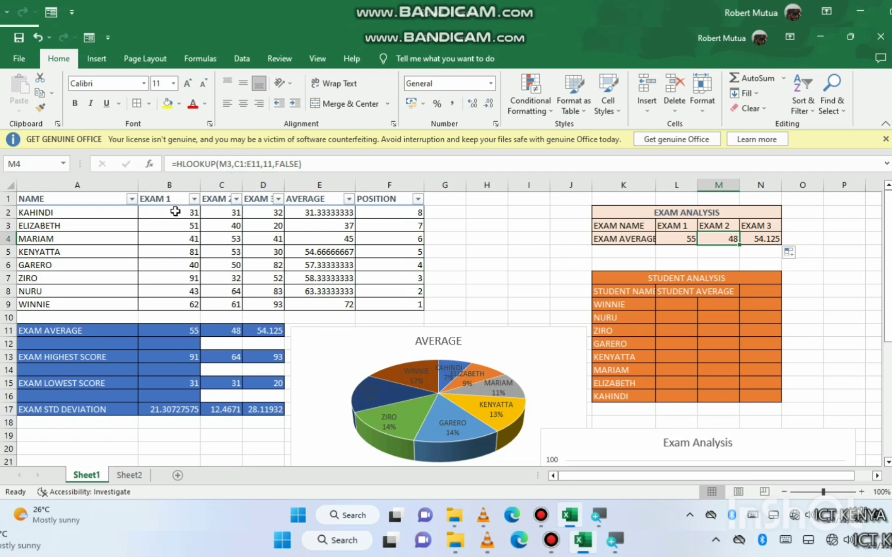
drag(174, 211, 176, 309)
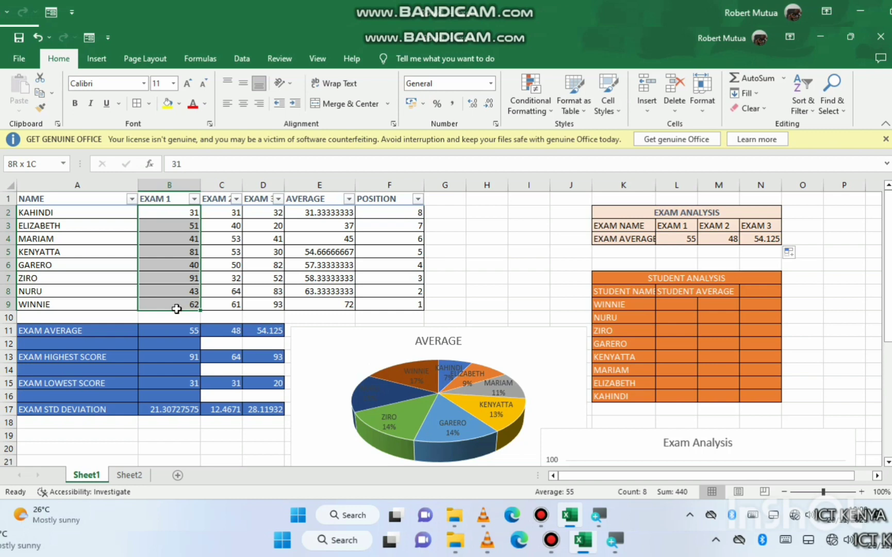
drag(179, 308, 259, 298)
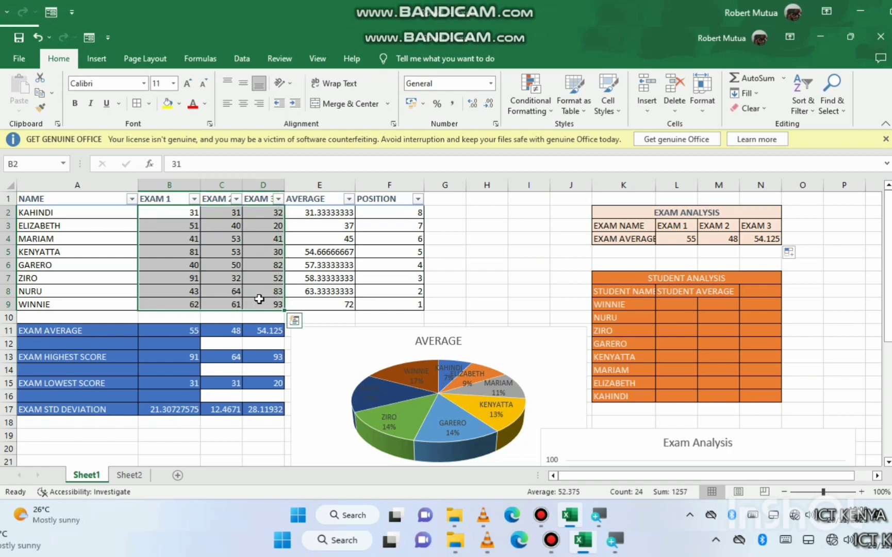
Step: Make the HLOOKUP table array in L4 absolute as $B$1:$D$11 and copy the formula across to N4
click(683, 239)
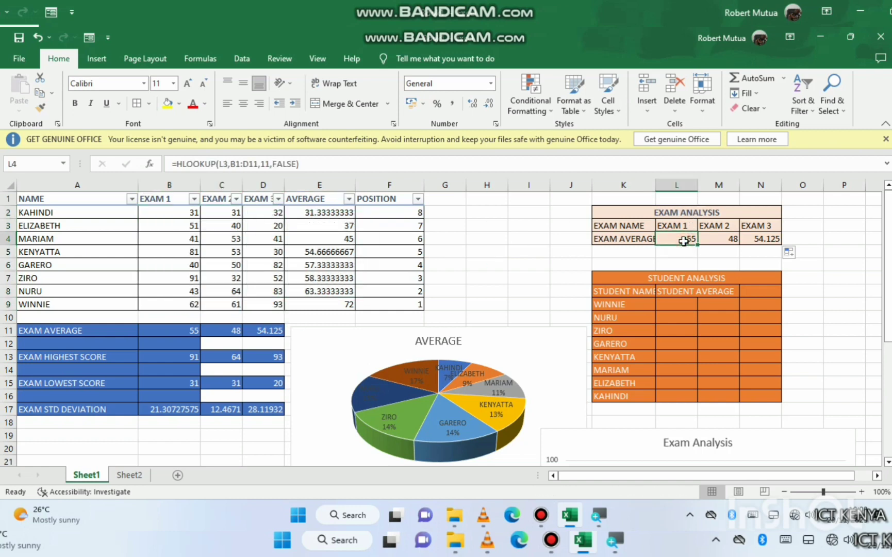
click(231, 163)
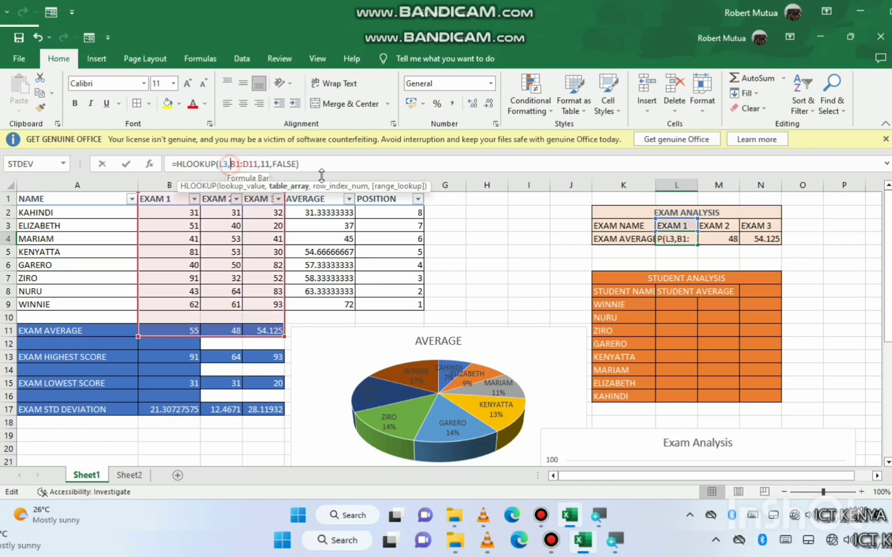
text($B)
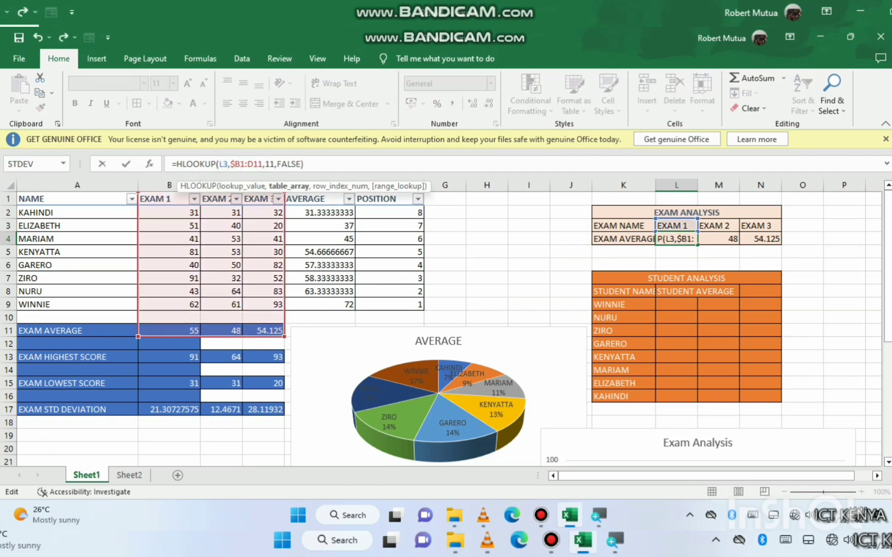
text($)
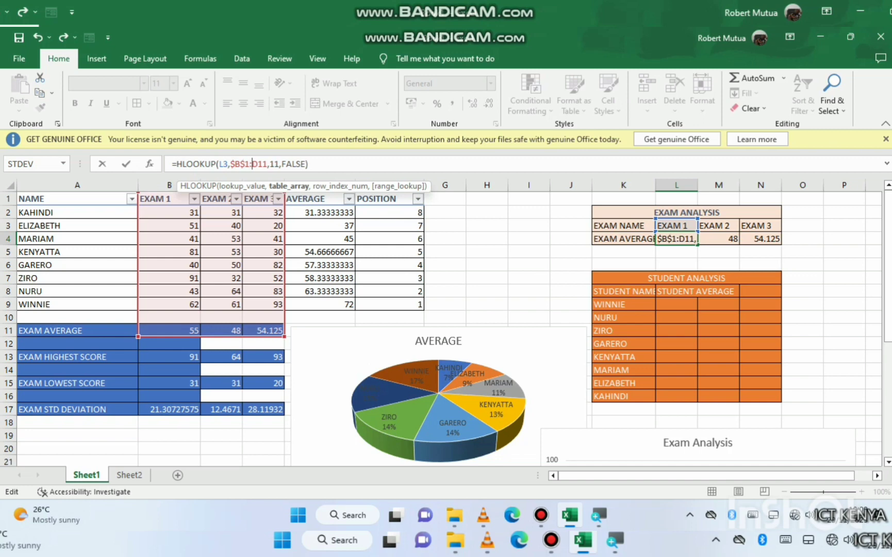
key(Right)
key(Right)
text($B$)
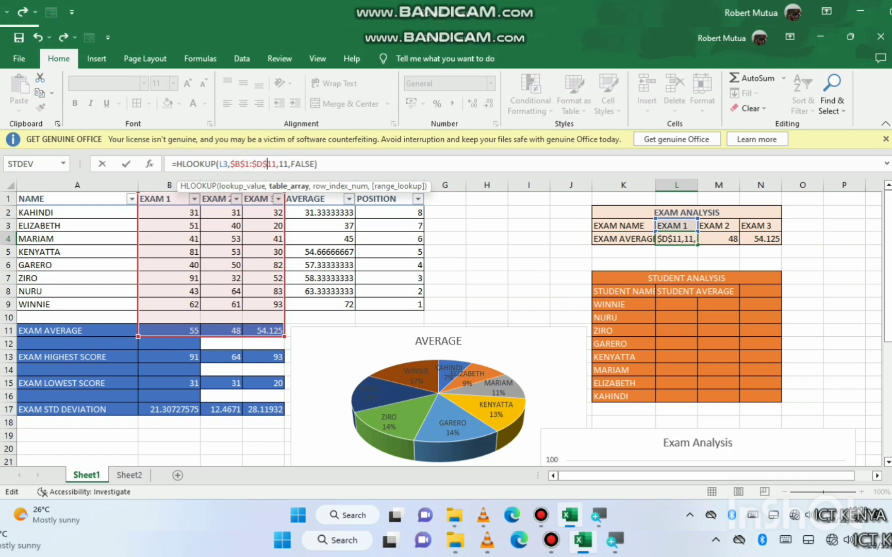
key(Return)
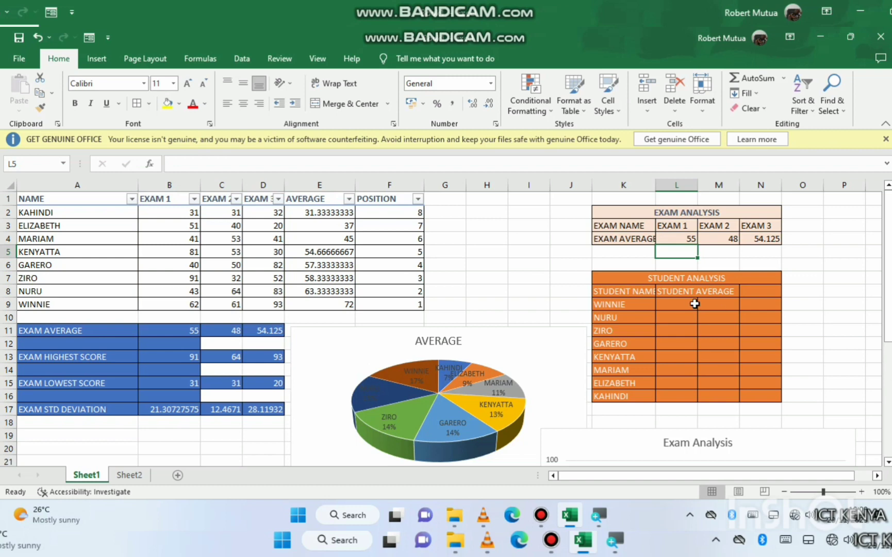
click(681, 238)
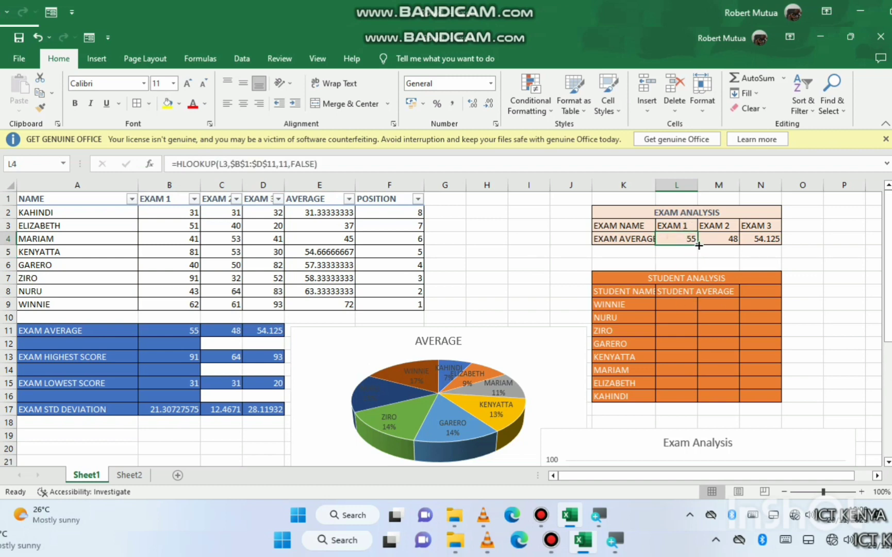
drag(699, 246, 773, 245)
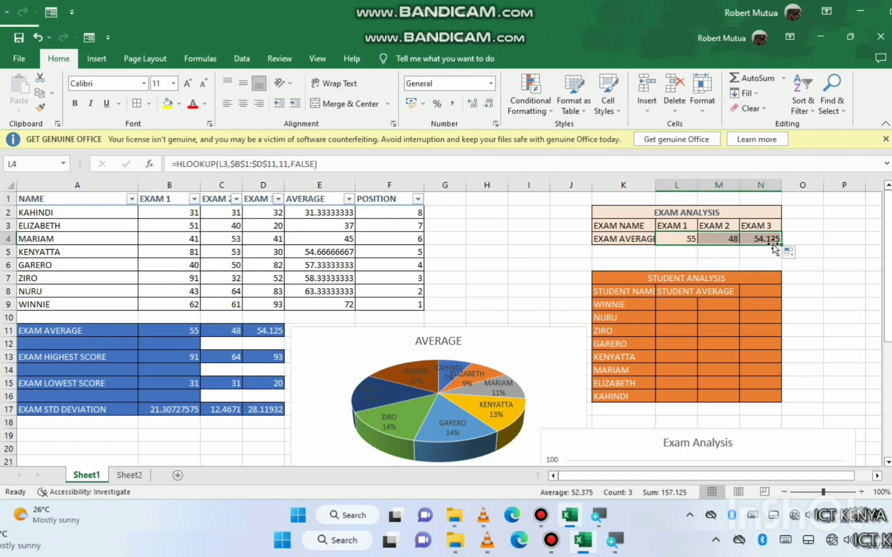
Step: Check the table array reference in the copied HLOOKUP formulas in M4 and N4
click(716, 240)
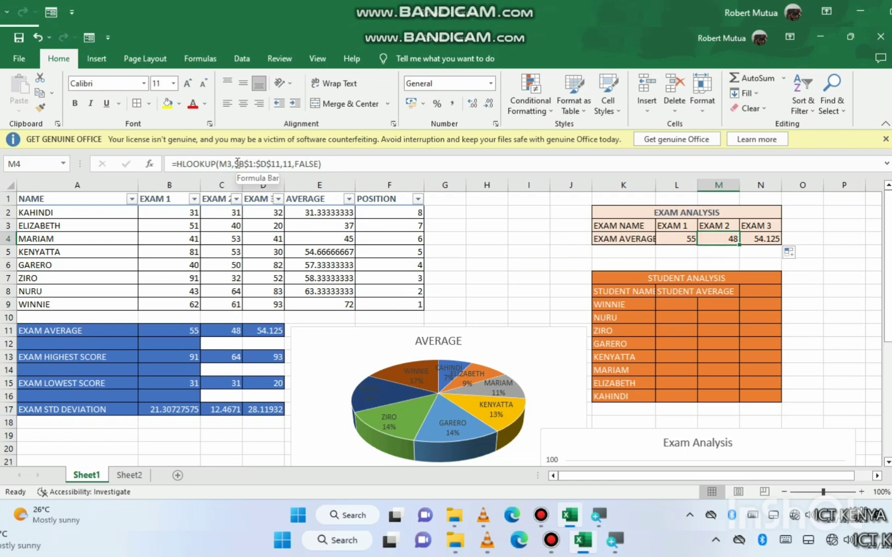
drag(234, 163, 285, 161)
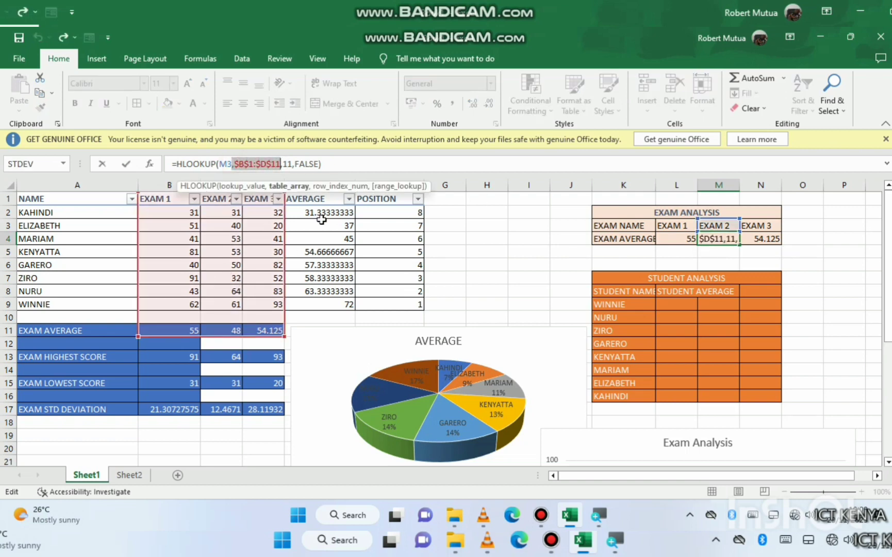
key(Escape)
click(757, 238)
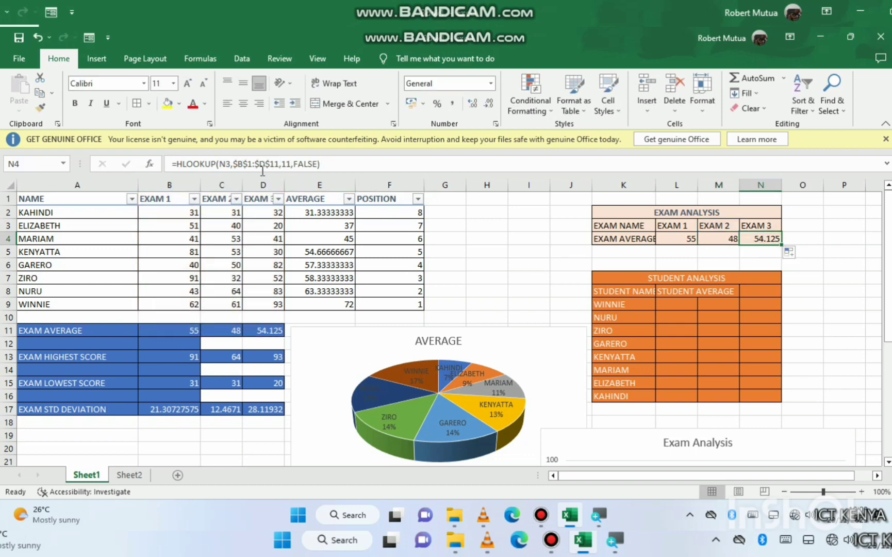
drag(232, 164, 290, 165)
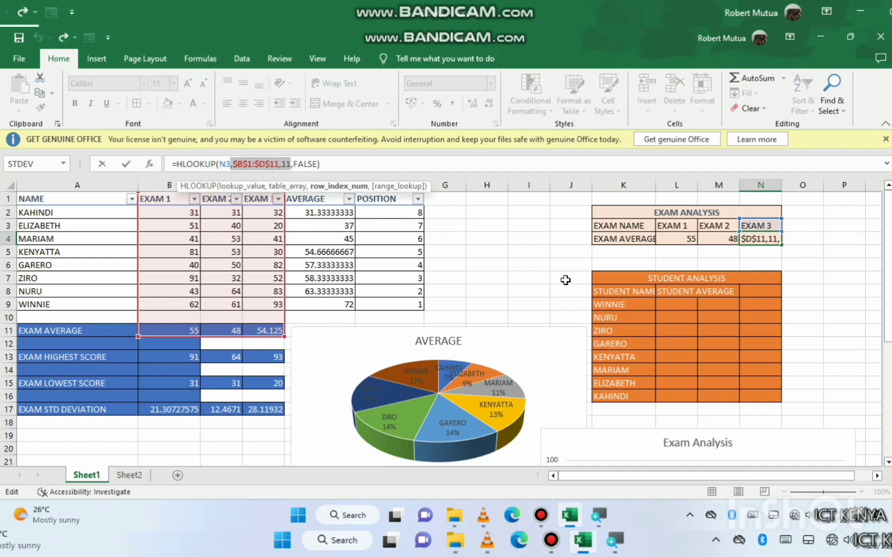
key(ctrl+Return)
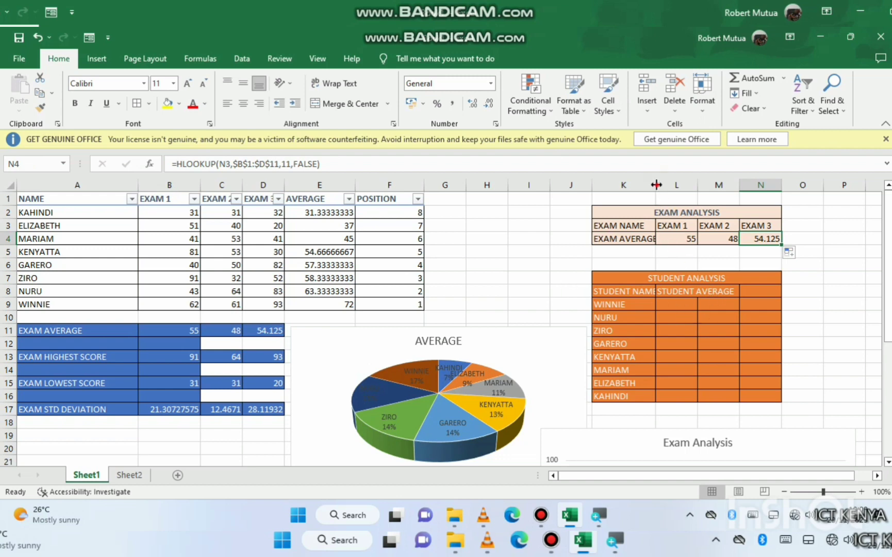
Step: Widen column K to fit its labels, and review the student names and empty average cells in the STUDENT ANALYSIS table
drag(656, 185, 668, 185)
click(680, 303)
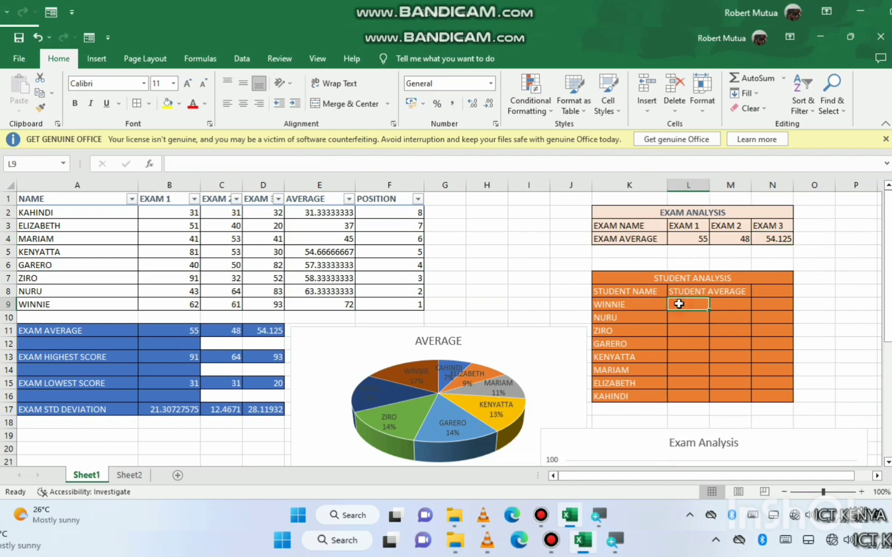
click(619, 305)
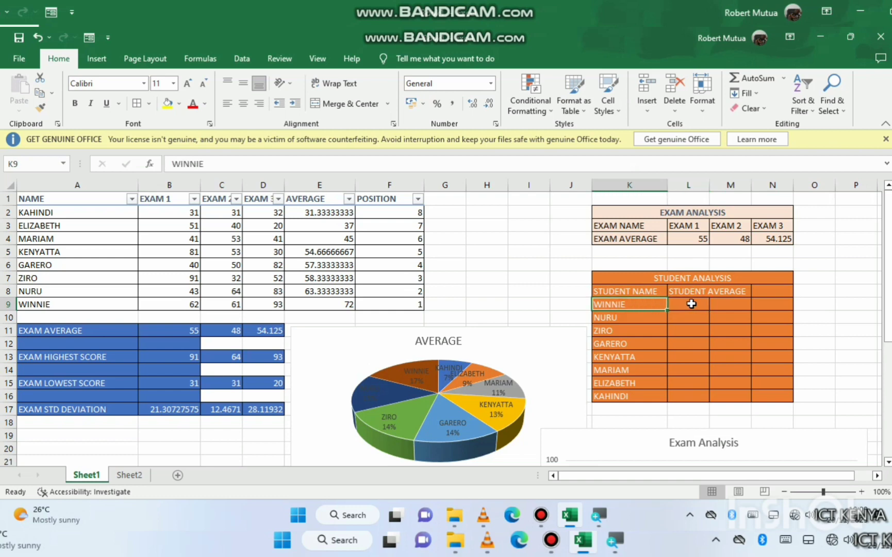
click(688, 304)
click(623, 316)
click(682, 318)
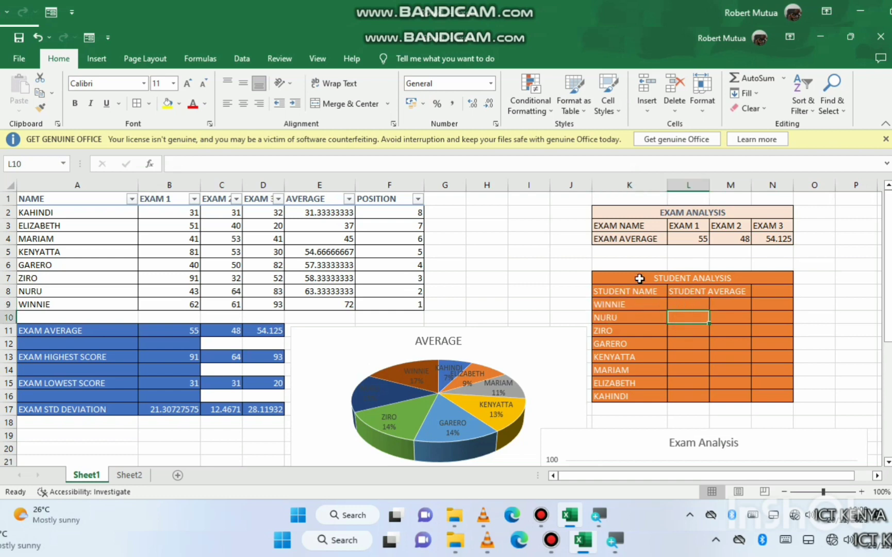
drag(616, 295, 677, 393)
Step: Begin a VLOOKUP formula in L9 with the student name in K9 as the lookup value
click(690, 306)
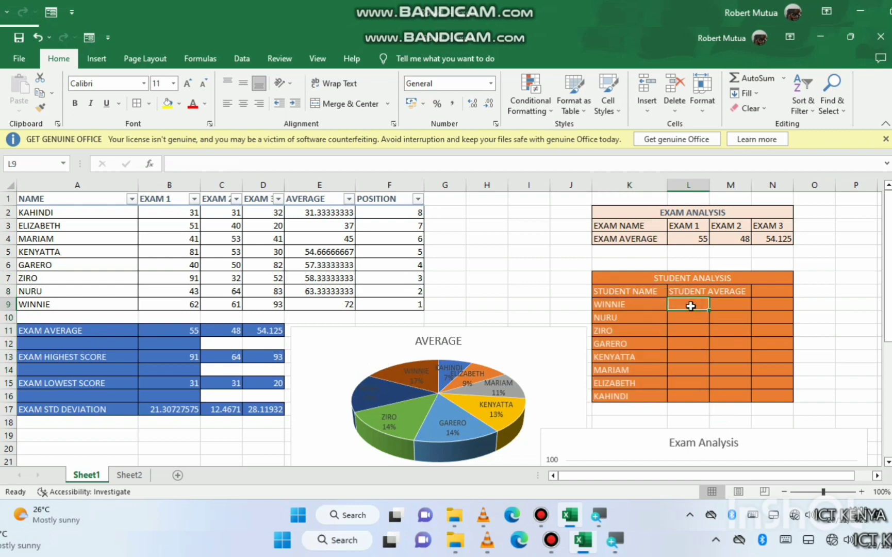
text(=)
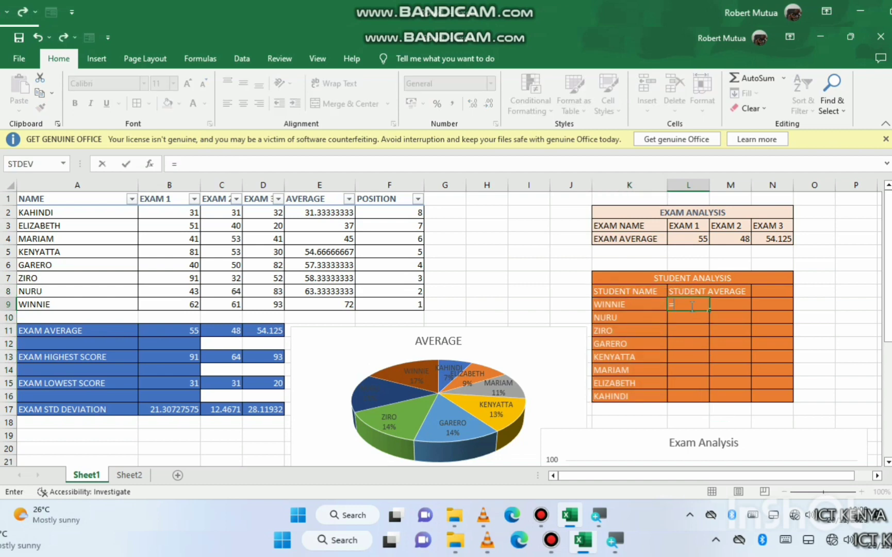
text(vlook)
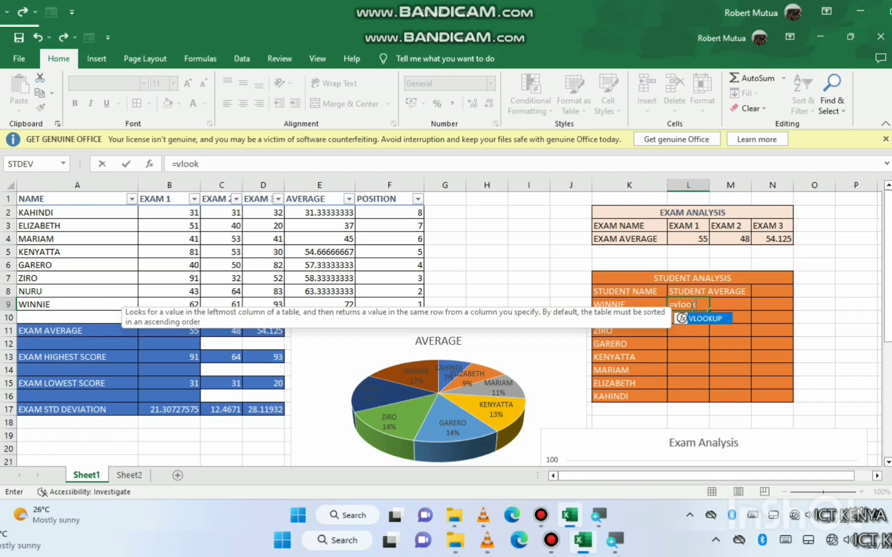
text(up()
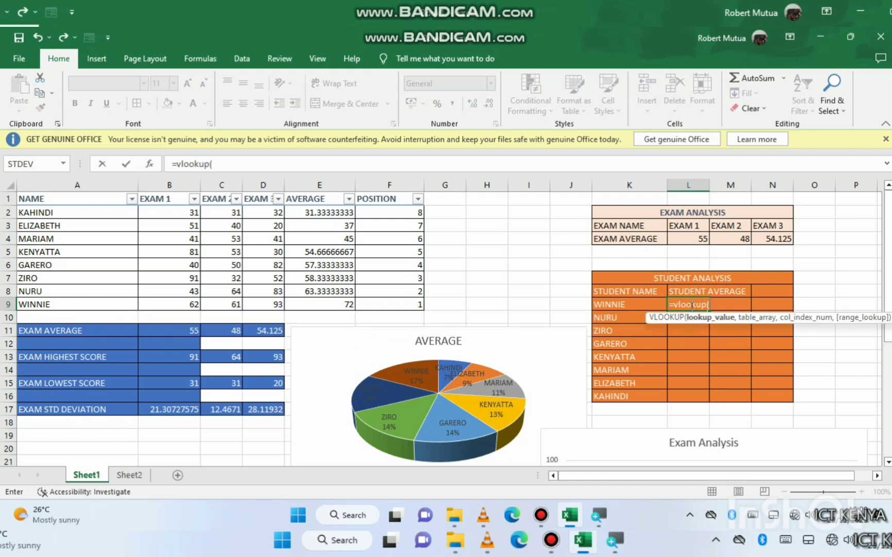
click(622, 306)
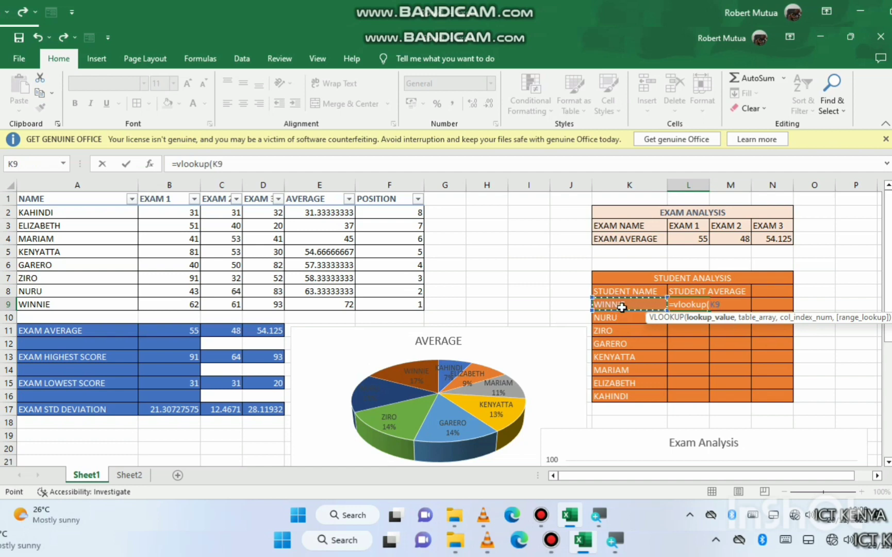
text(,)
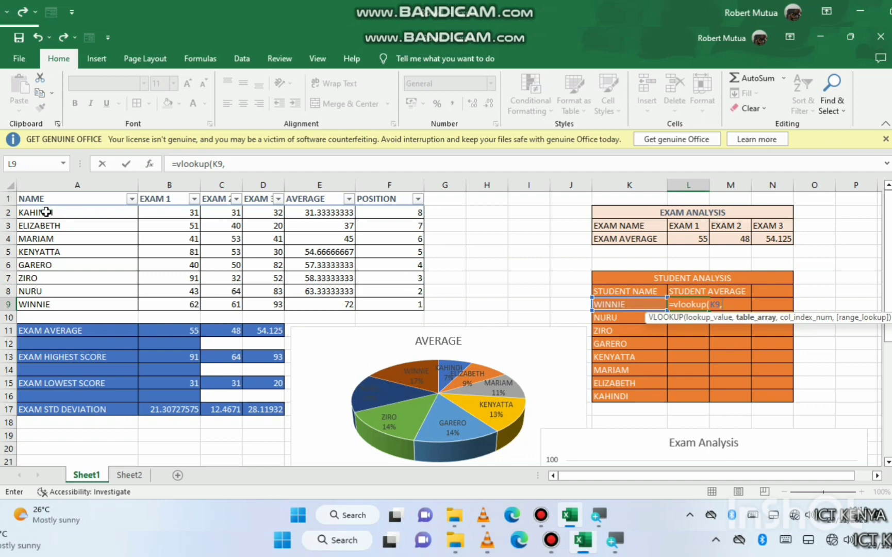
Step: Set the VLOOKUP table array to the student records A2:F9 as the absolute reference $A$2:$F$9
drag(46, 212, 382, 305)
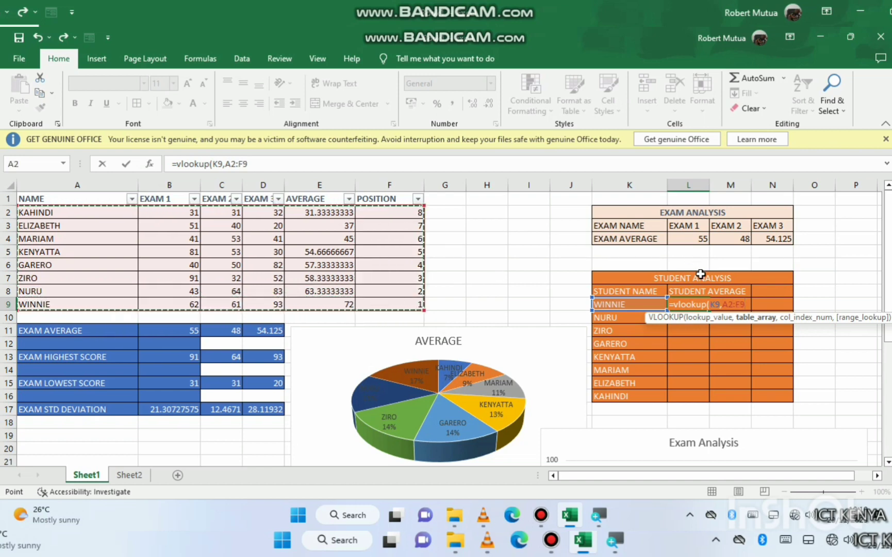
click(226, 163)
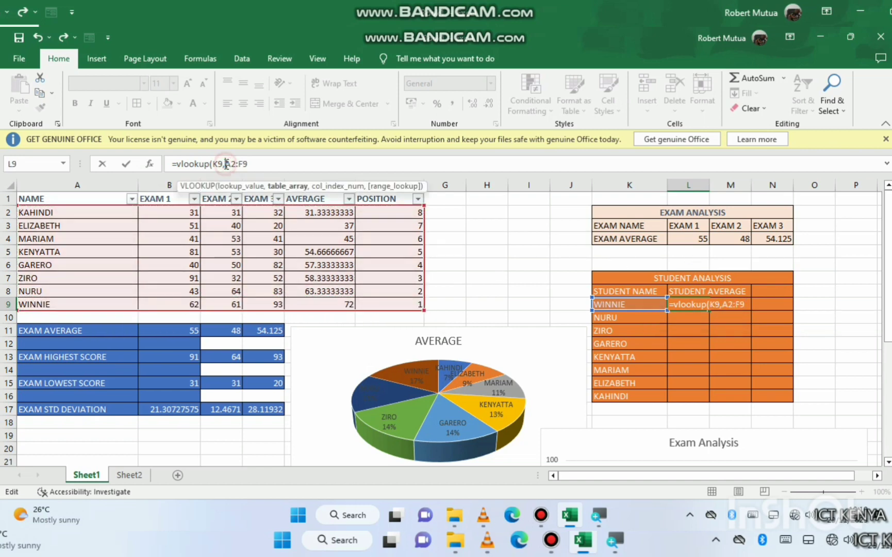
text($)
key(Right)
text($F)
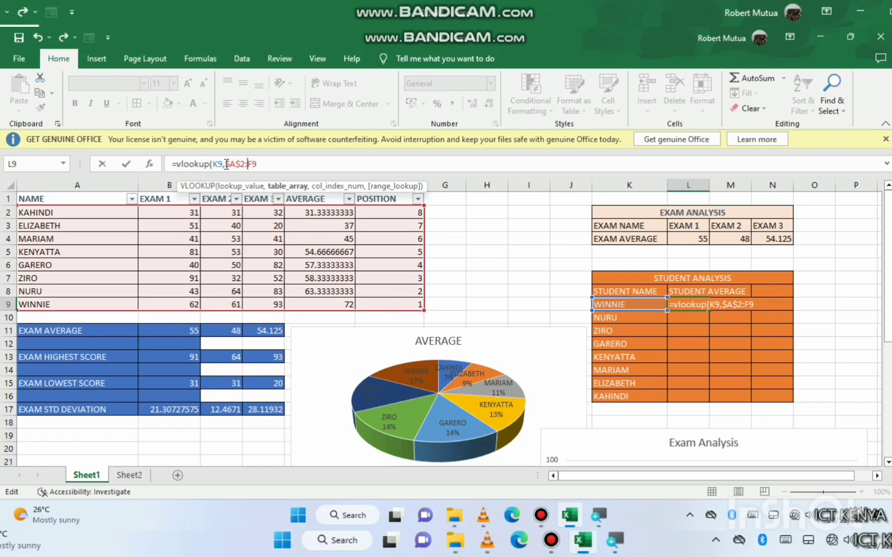
text($9,)
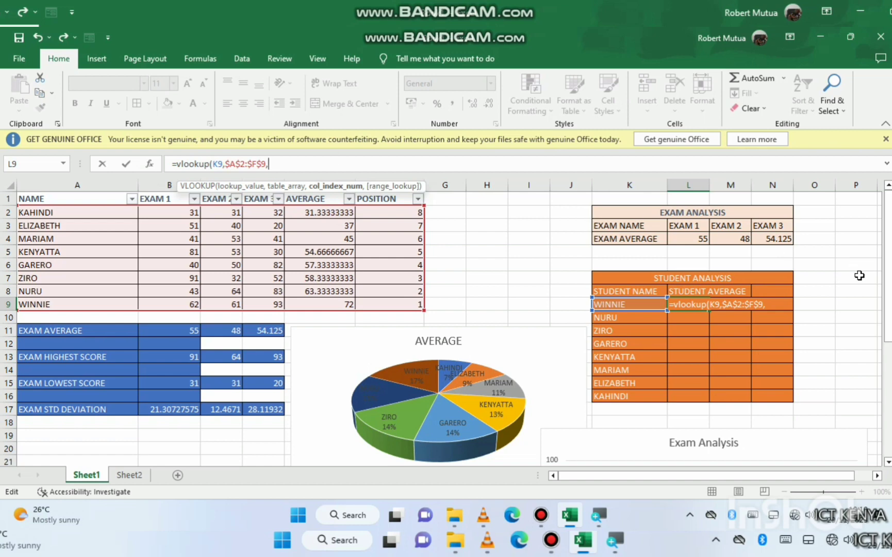
Step: Complete the VLOOKUP in L9 with column index 5 and FALSE for an exact match
click(770, 305)
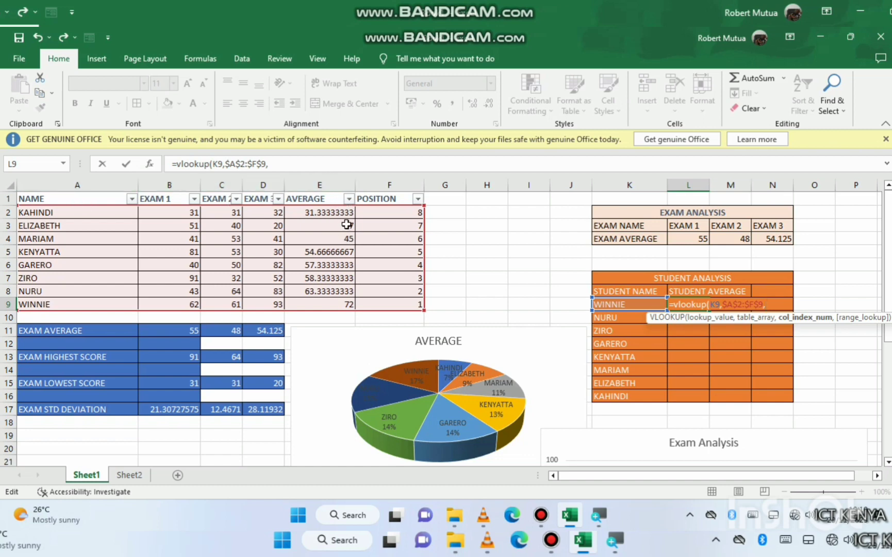
text(,)
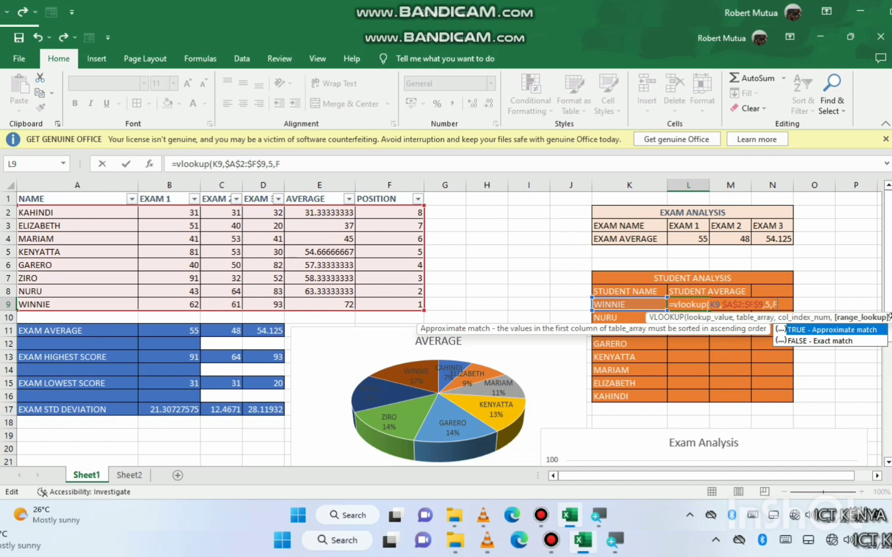
text(FALSE)
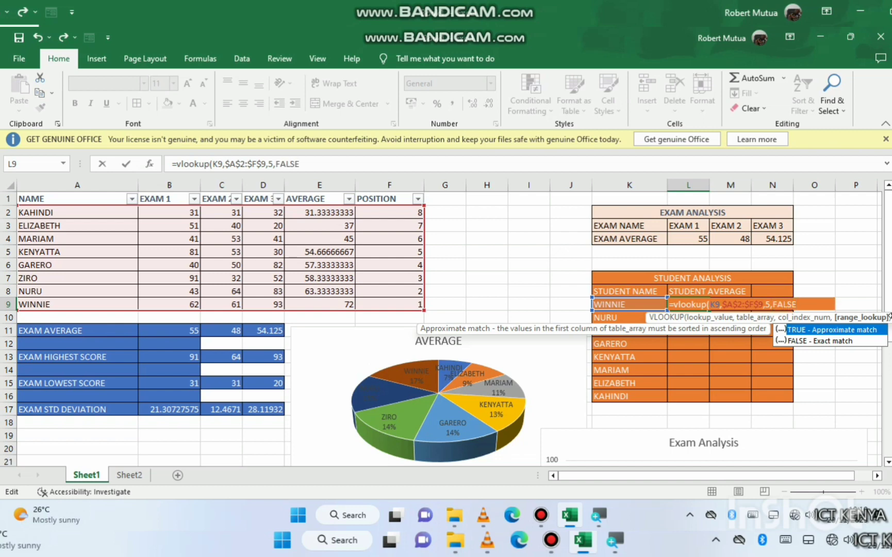
text())
key(Return)
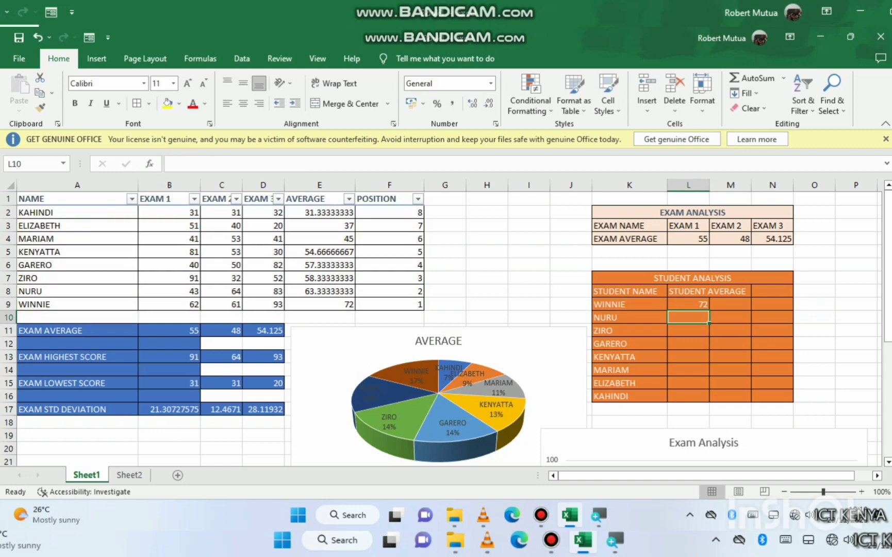
Step: Check the VLOOKUP in L9 against that student's average in E9, and fill the formula down through L16
click(700, 303)
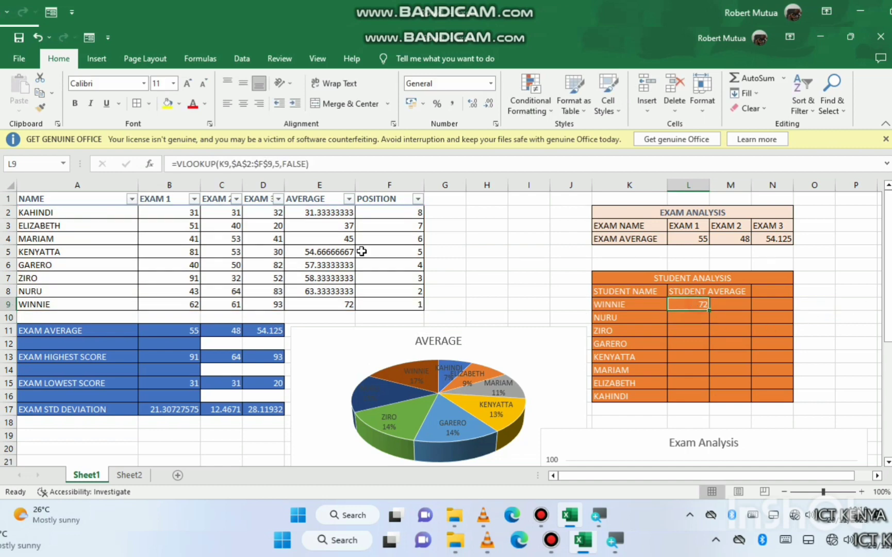
click(342, 306)
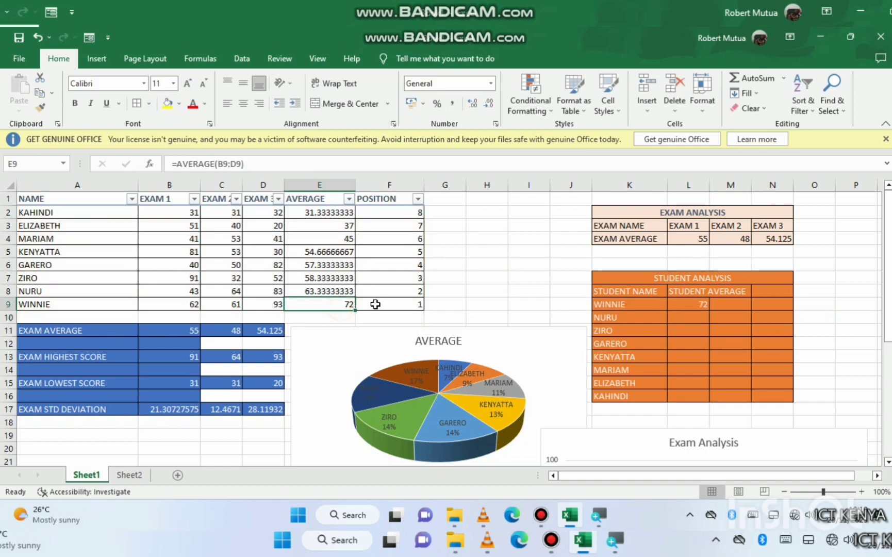
click(691, 304)
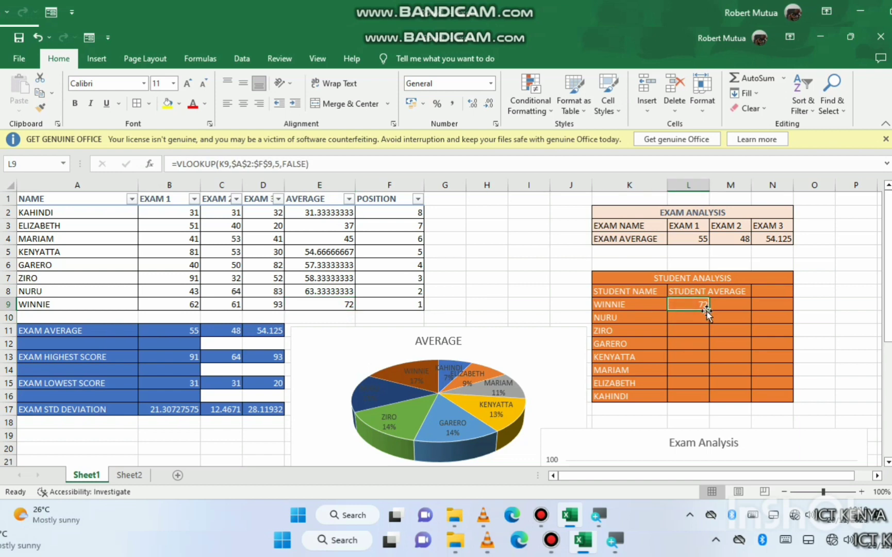
drag(710, 311, 706, 401)
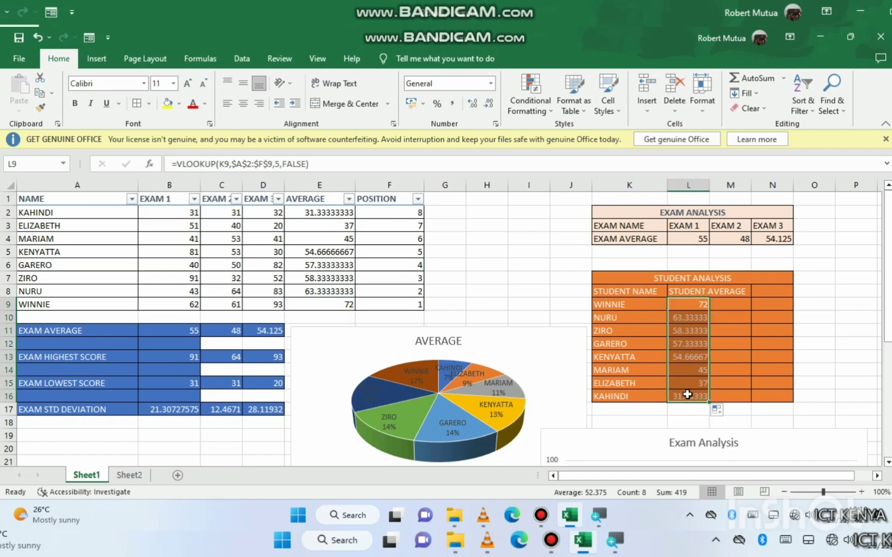
Step: Compare the filled student averages with the student records, and review the arguments of the VLOOKUP formula in L9
click(612, 401)
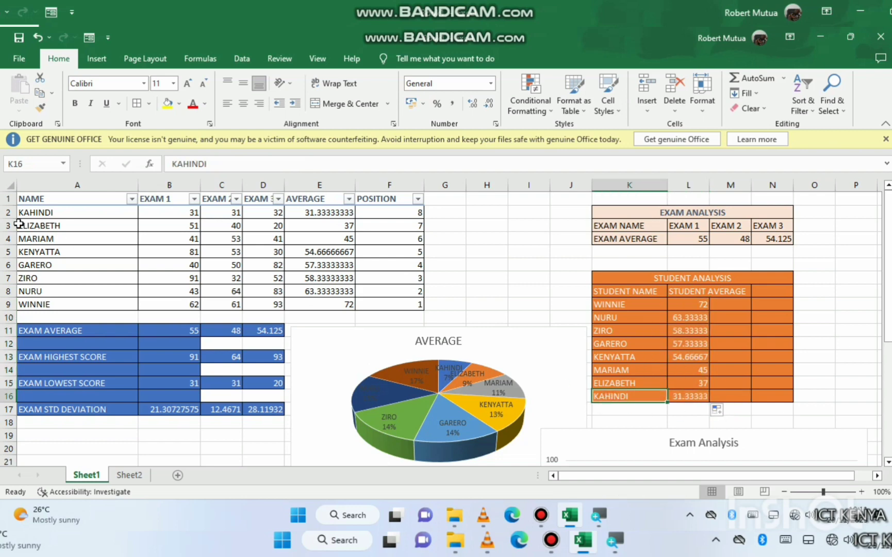
click(8, 212)
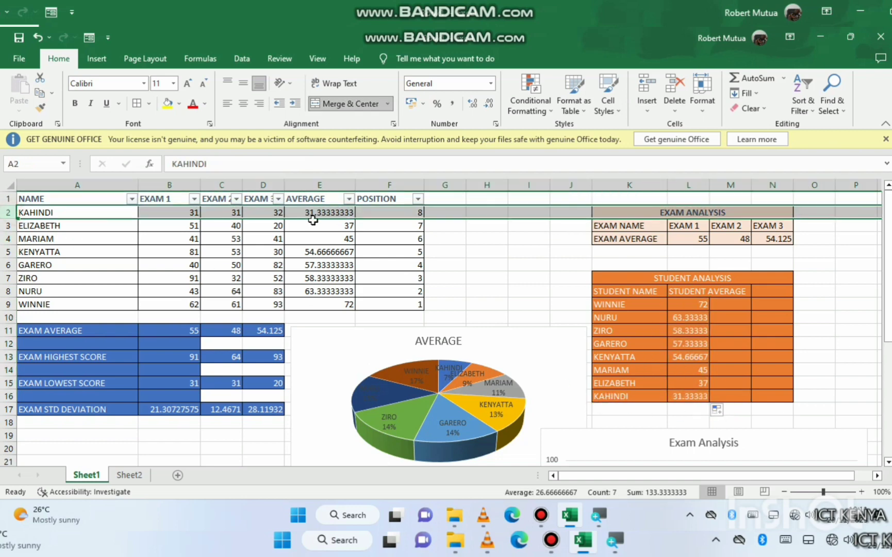
click(699, 381)
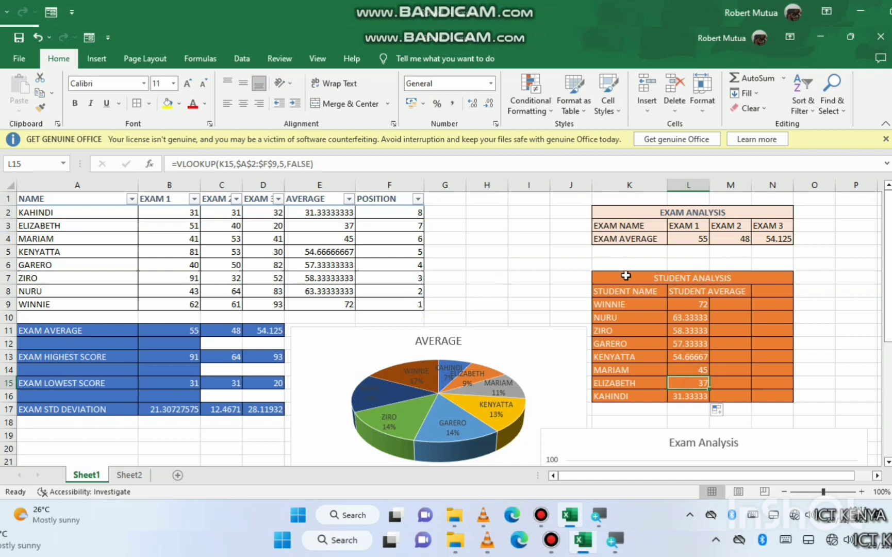
click(699, 304)
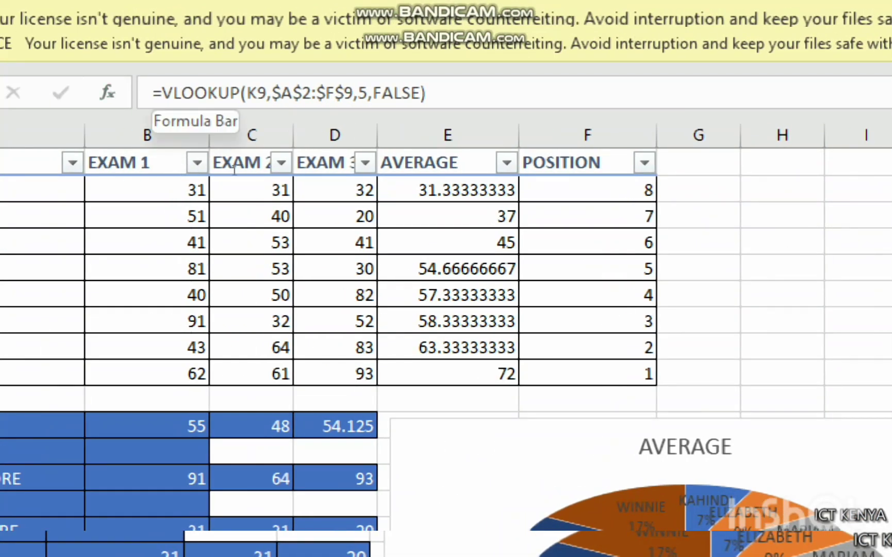
drag(271, 93, 353, 94)
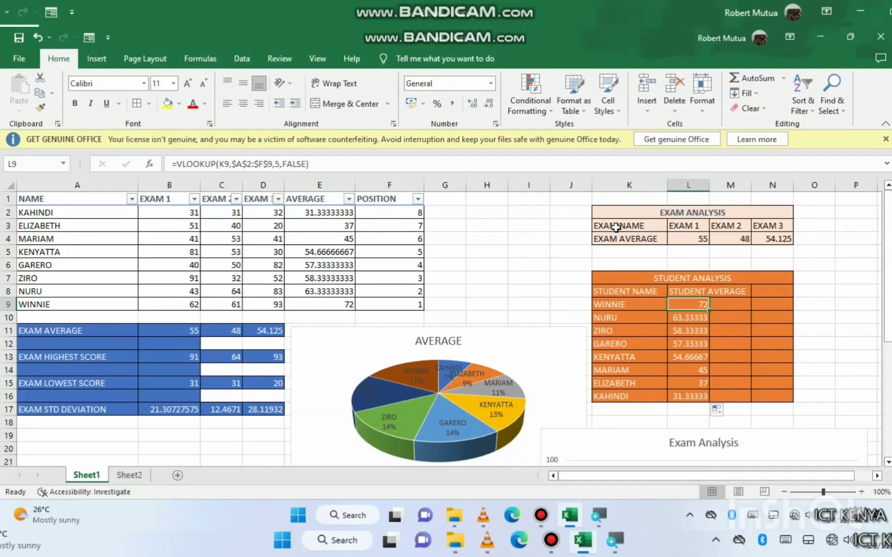
Step: Check the list of topics on Sheet2 and return to Sheet1
scroll(471, 369, down, 1)
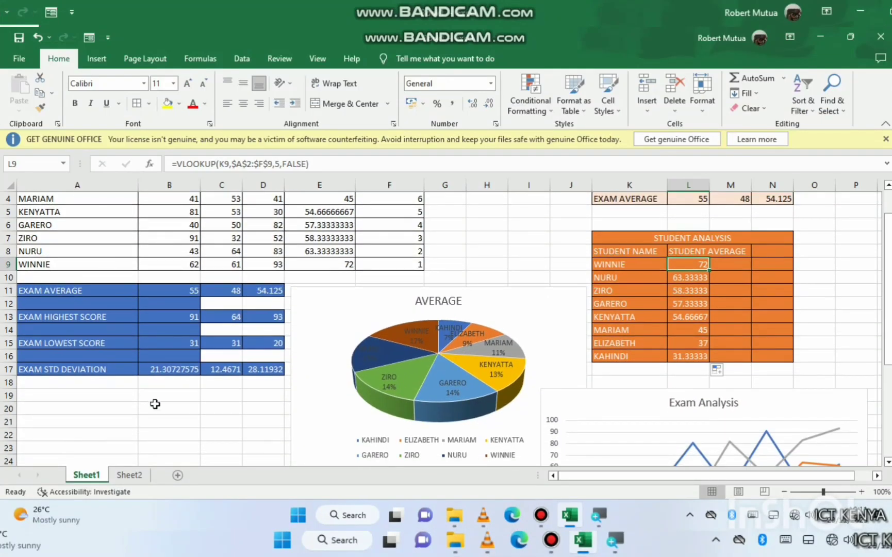
click(130, 475)
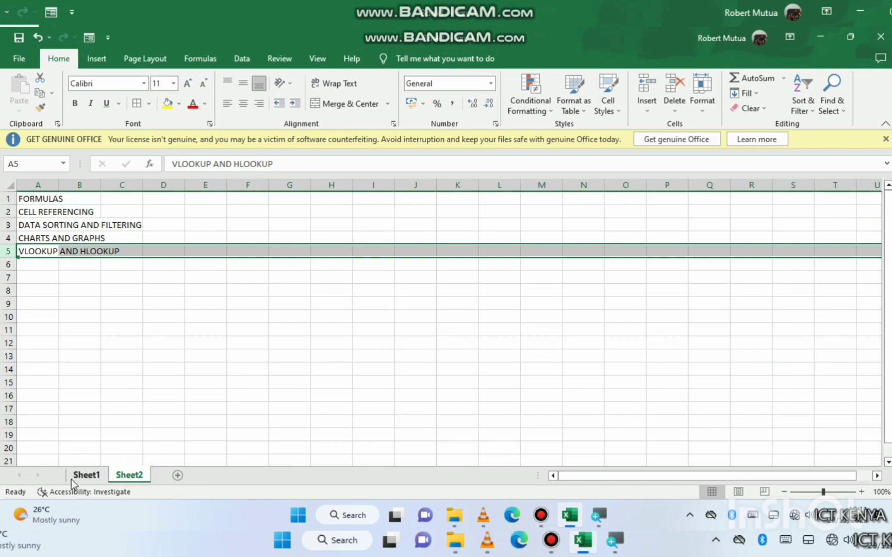
click(85, 475)
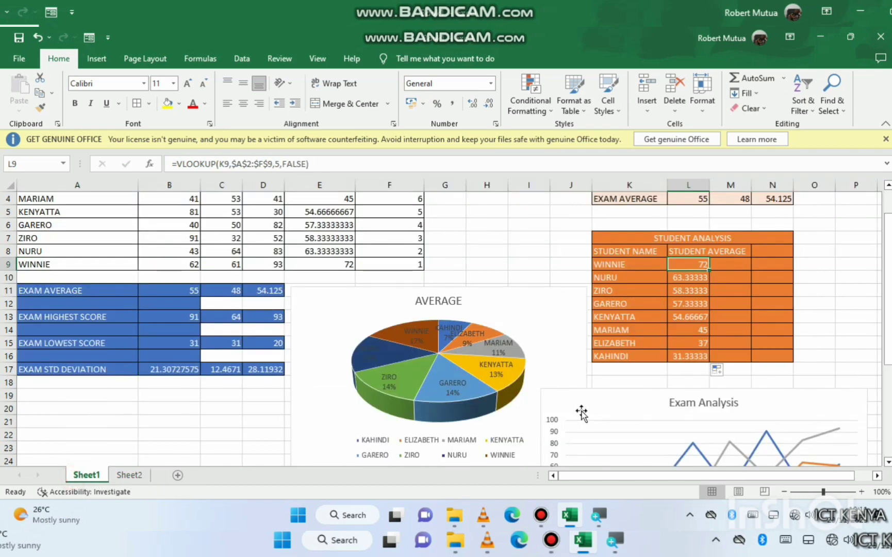
Step: Move the Exam Analysis line chart over the exam statistics rows below the student records
drag(581, 413, 416, 261)
scroll(418, 273, up, 1)
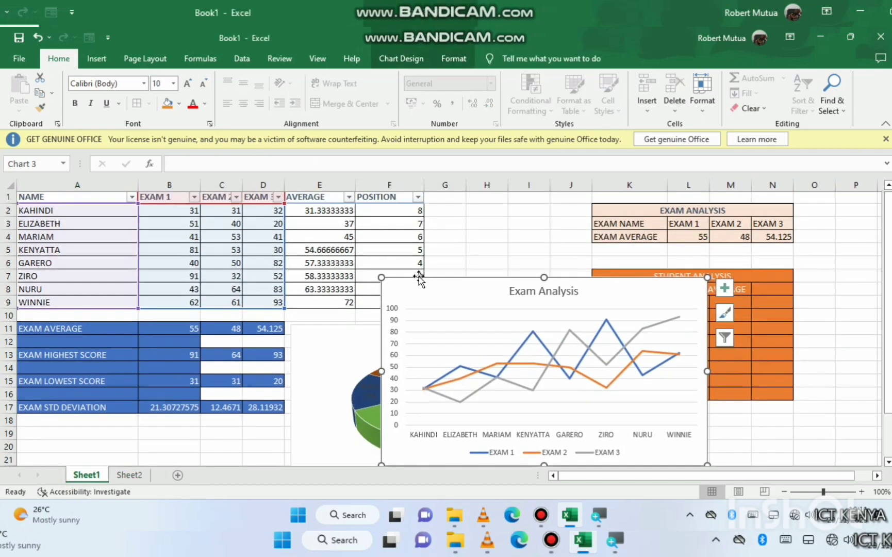
drag(473, 291, 224, 295)
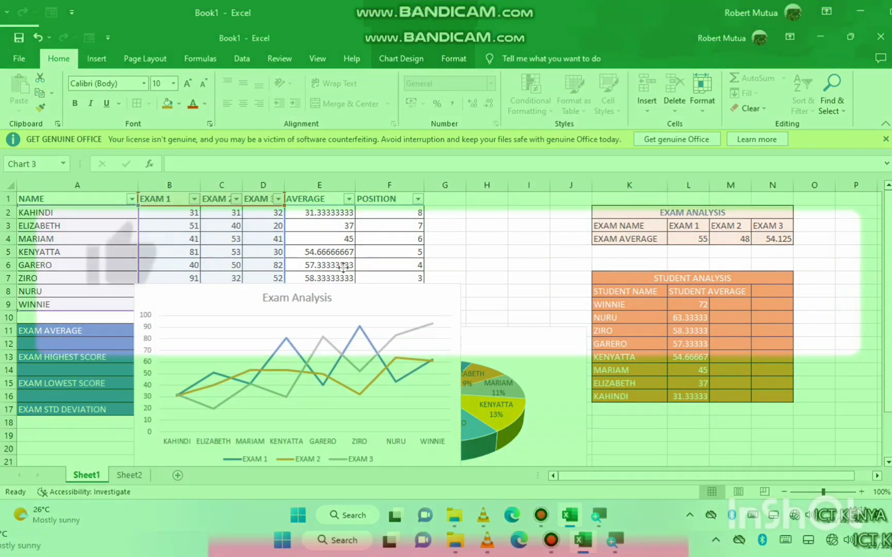
drag(343, 268, 156, 346)
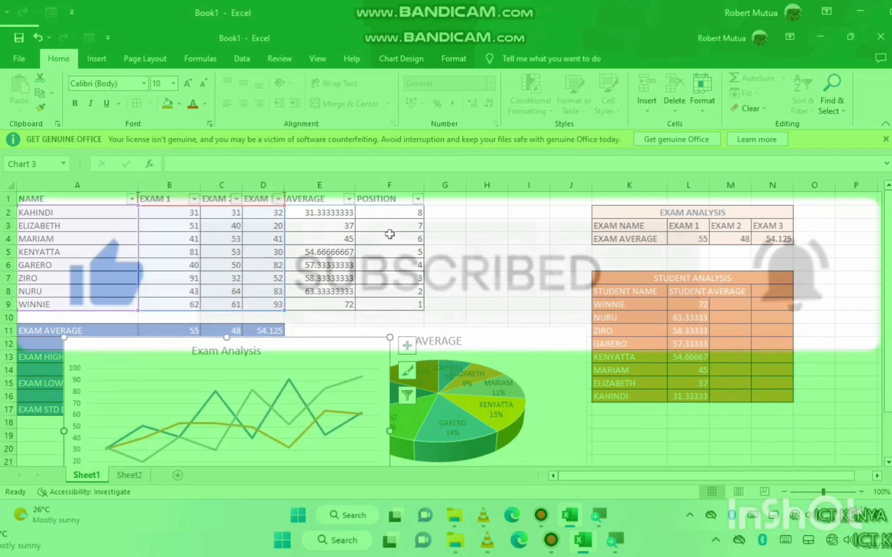
Step: Apply the dark-background chart style to the Exam Analysis line chart
click(389, 57)
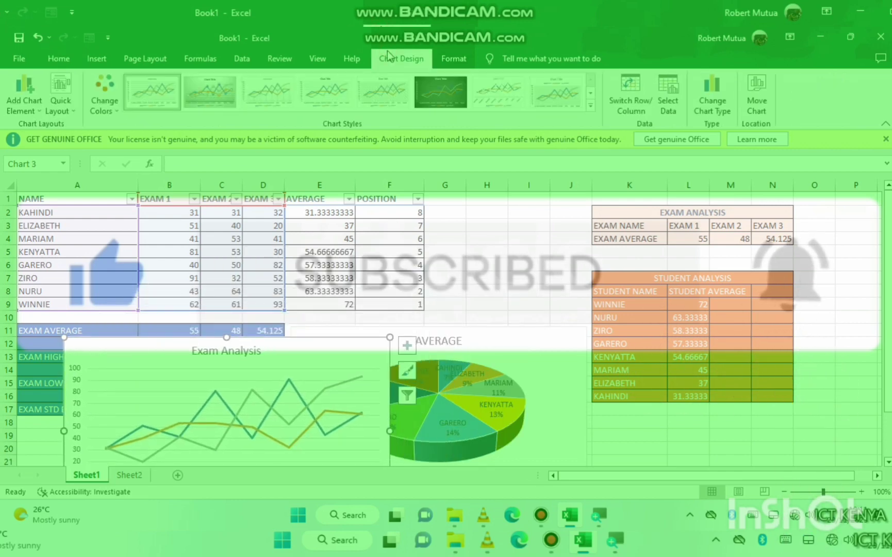
click(383, 90)
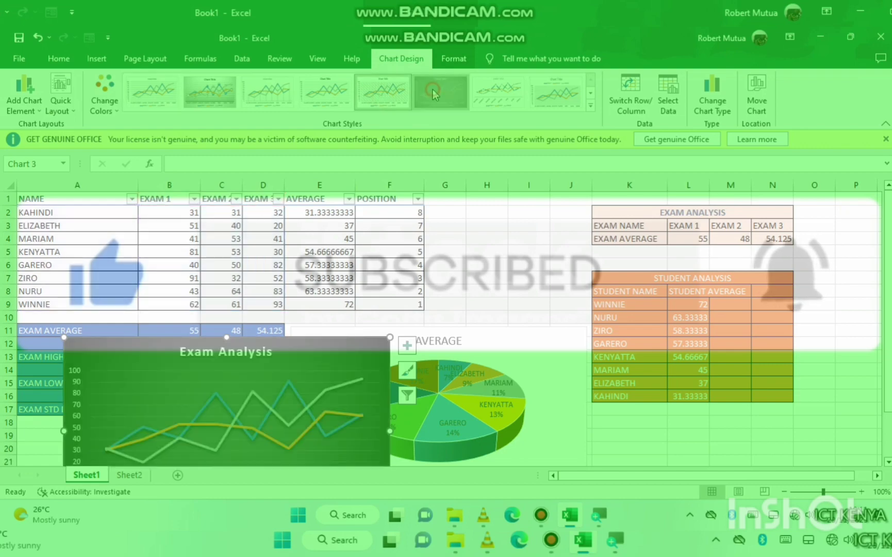
click(434, 94)
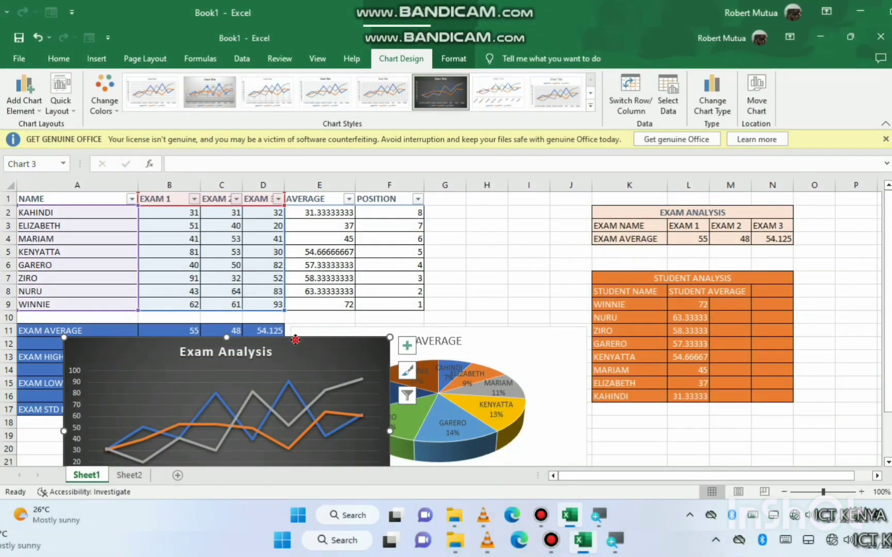
Step: Move the Exam Analysis chart over the pie chart, between the student records and the analysis tables, and undo the shift of its title
drag(336, 333, 596, 264)
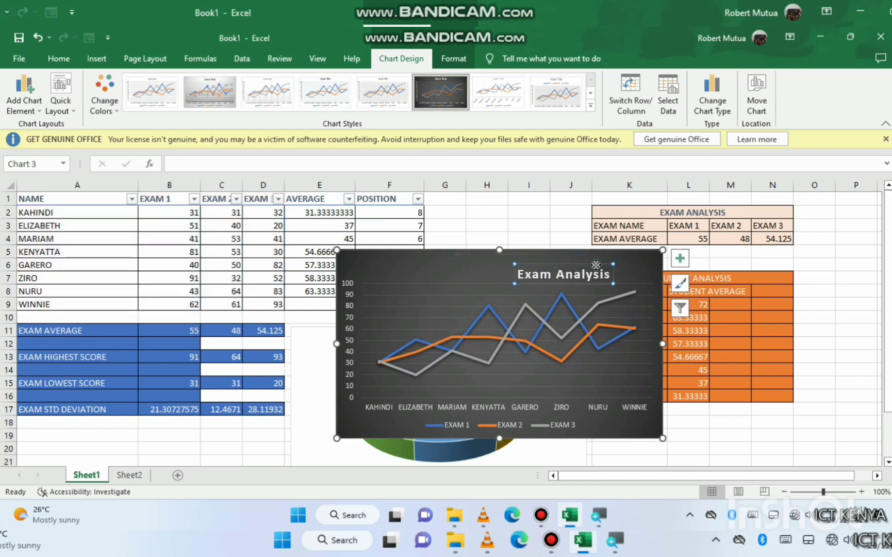
click(582, 265)
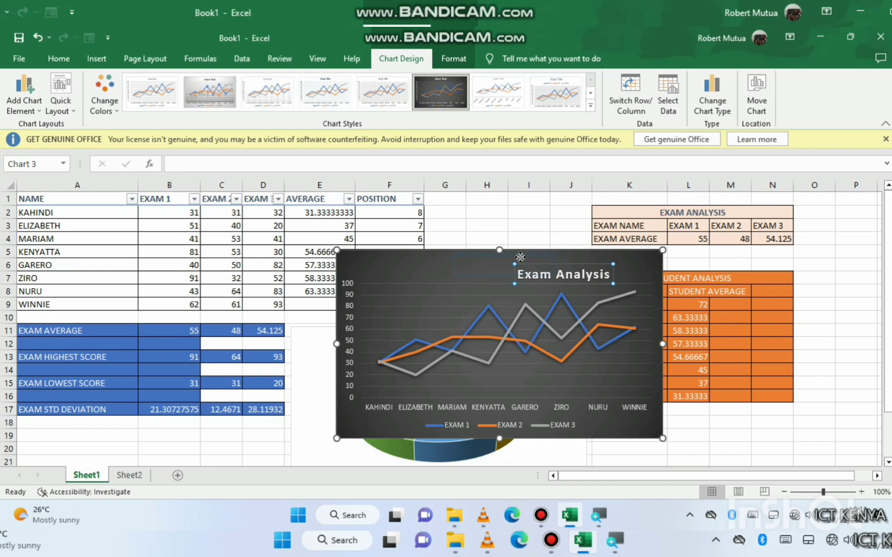
key(ctrl+z)
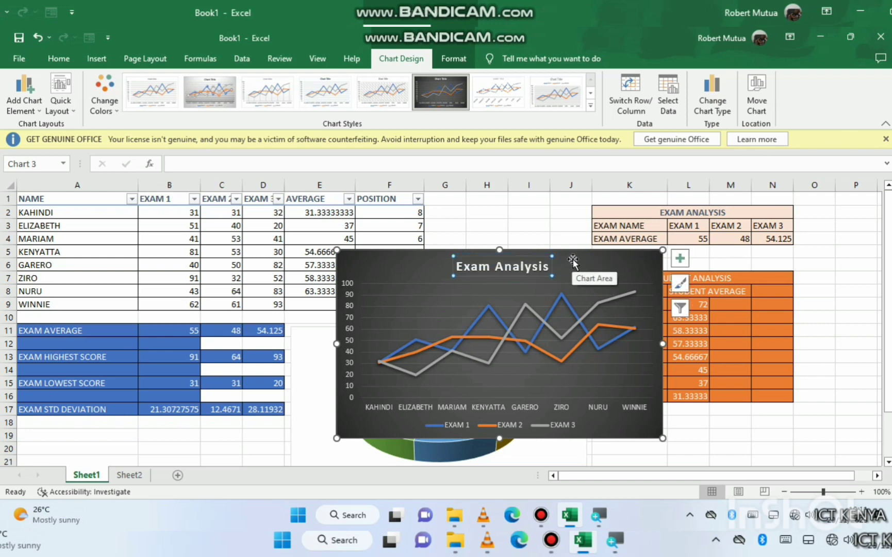